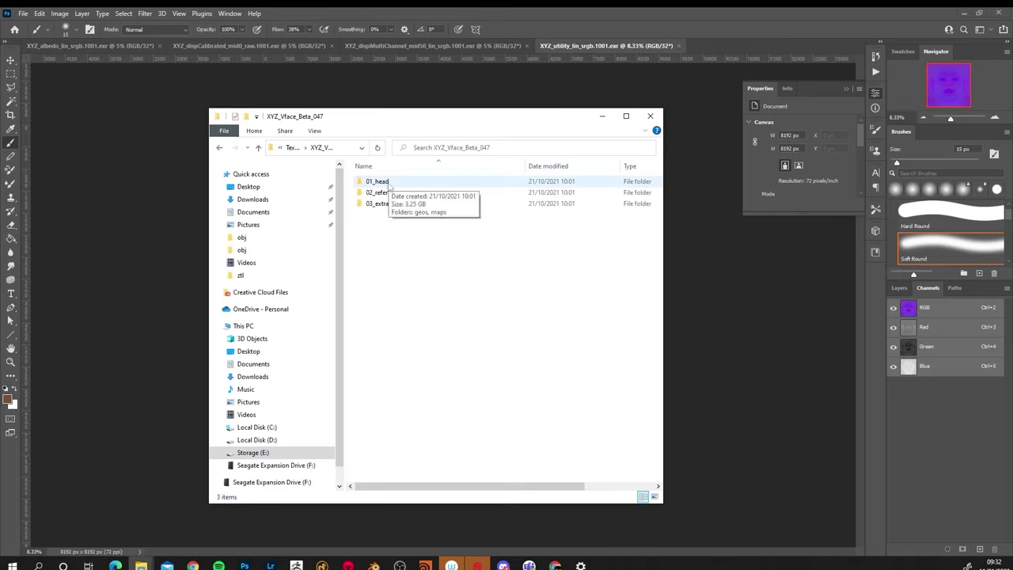
- Open the 01_head folder and review its geos head meshes
double_click(387, 185)
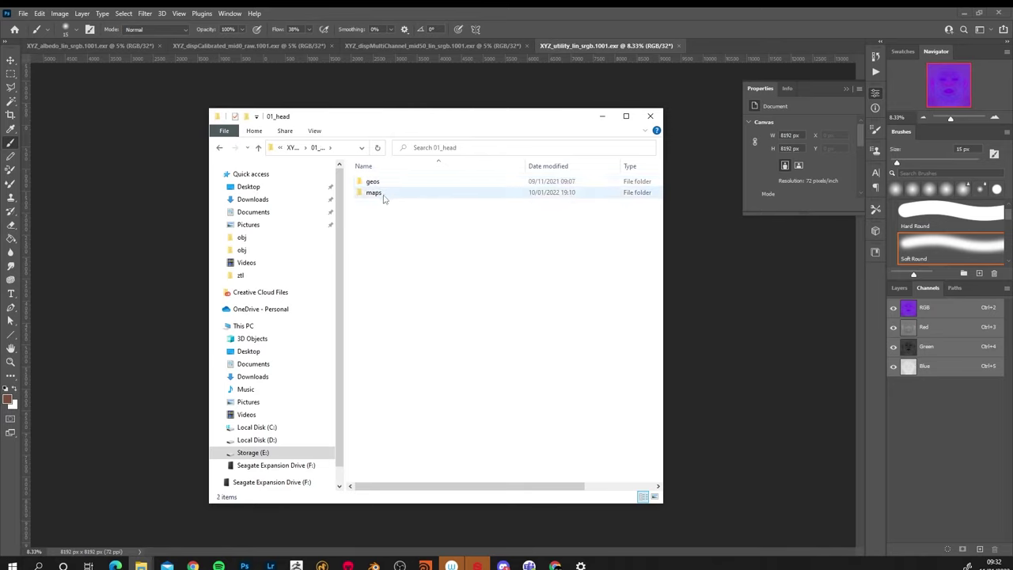
double_click(376, 183)
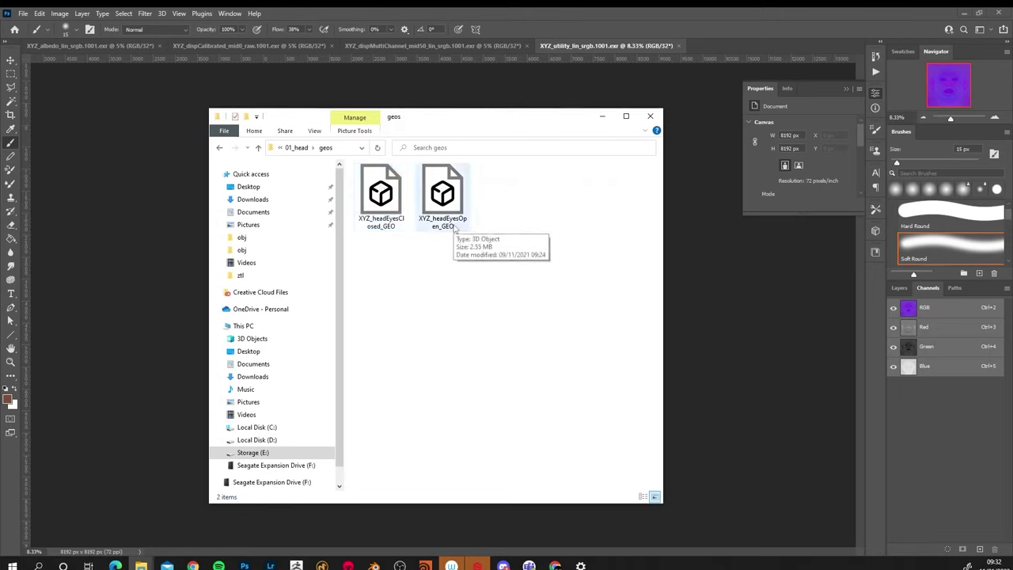
key("BackSpace")
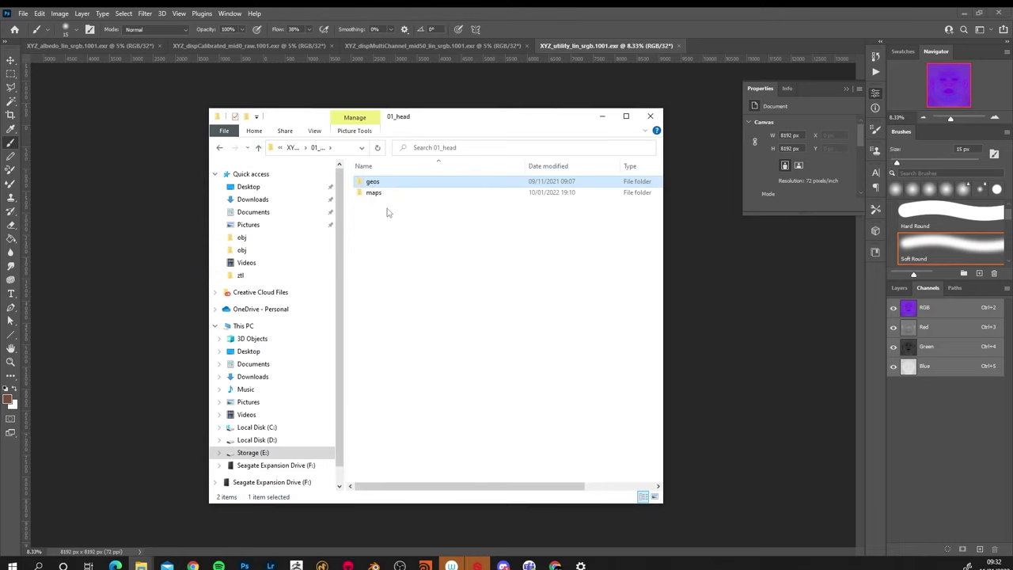
- Review the maps and ID_mask folders, then bring Photoshop's albedo texture forward
double_click(372, 194)
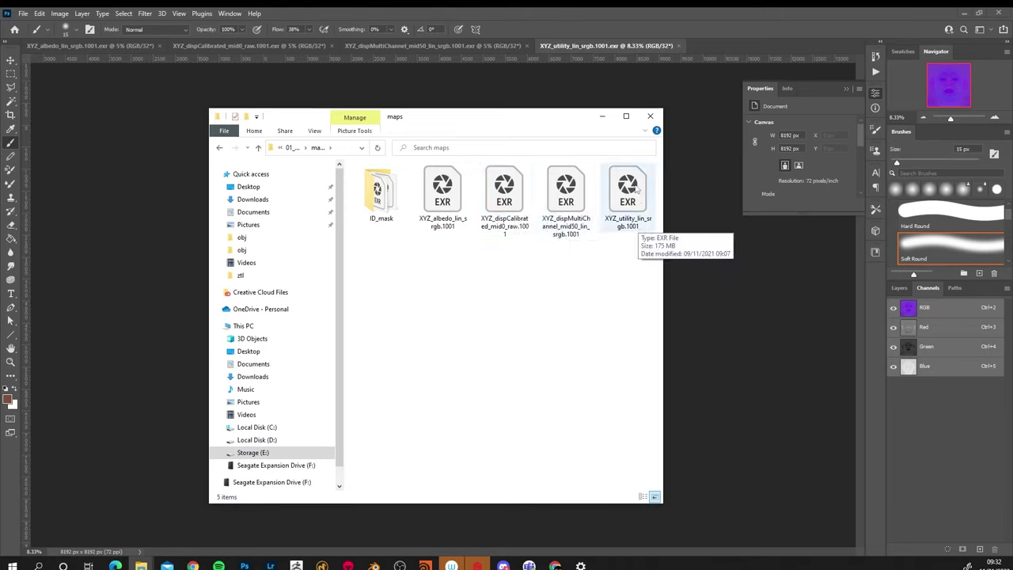
left_click(388, 199)
double_click(388, 199)
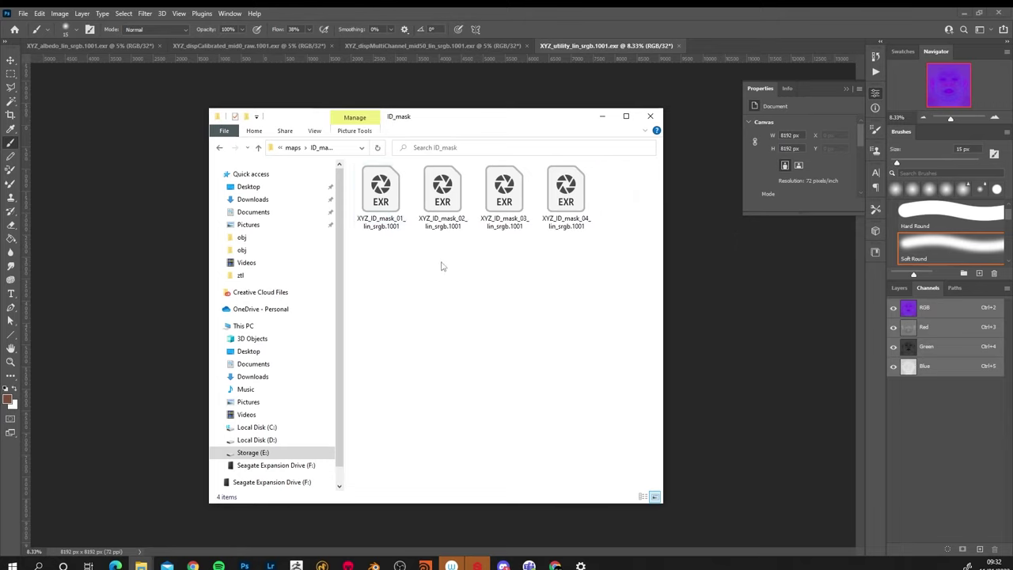
left_click(72, 46)
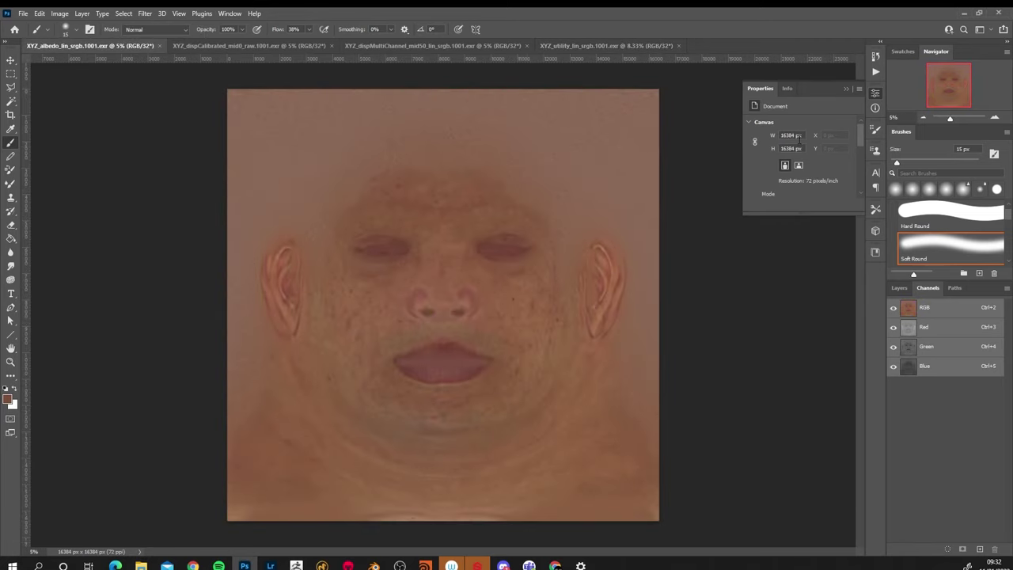
- Zoom in on the albedo texture to inspect its detail up close
scroll(488, 283, "up", 3, "alt")
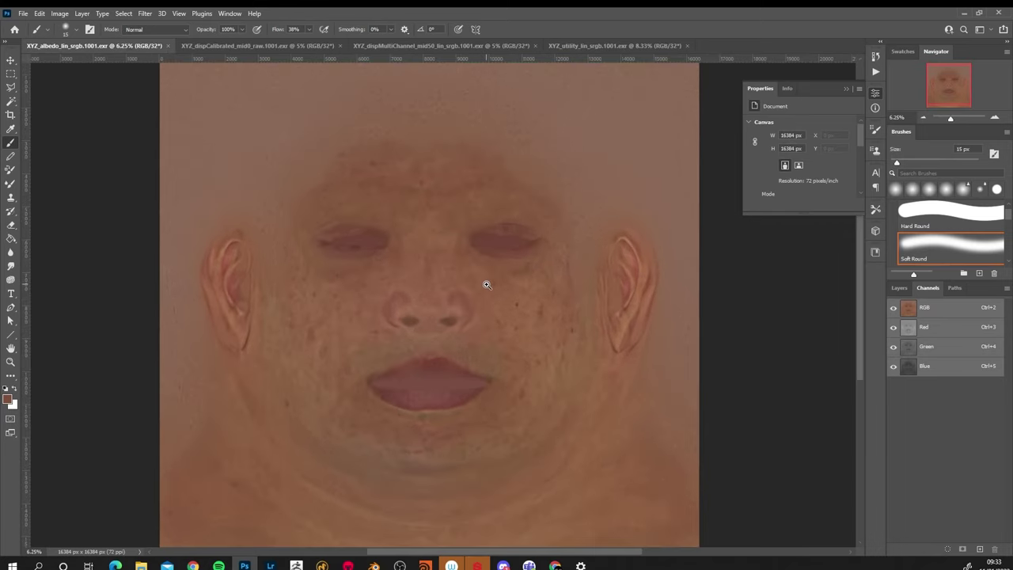
scroll(486, 281, "up", 4, "alt")
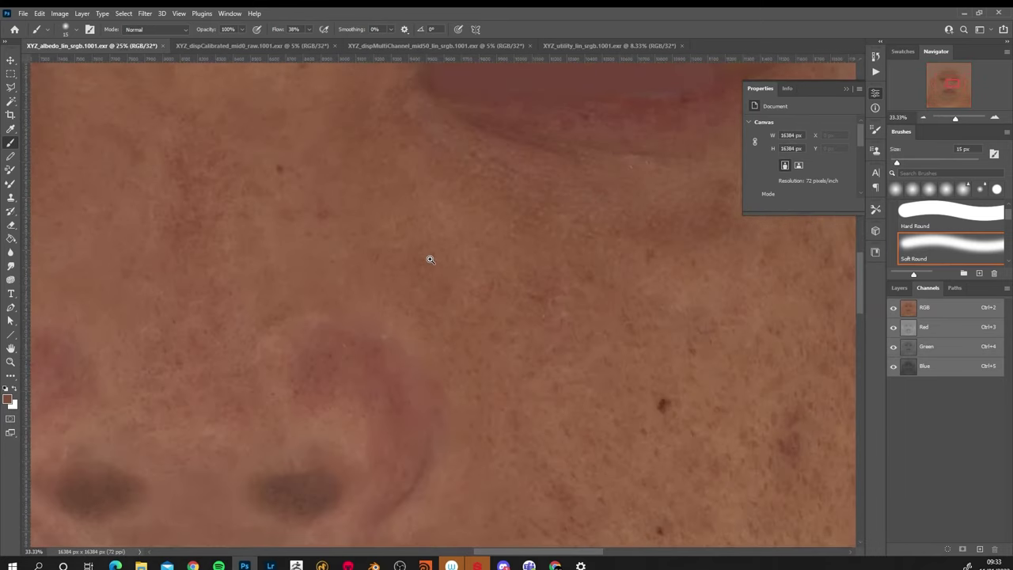
scroll(429, 259, "up", 1, "alt")
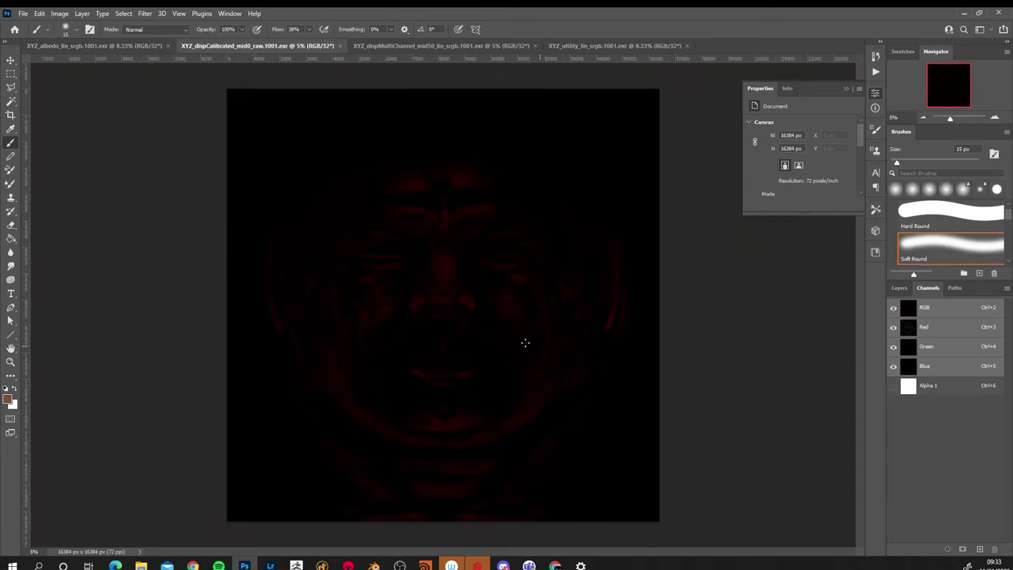
scroll(495, 274, "up", 4, "alt")
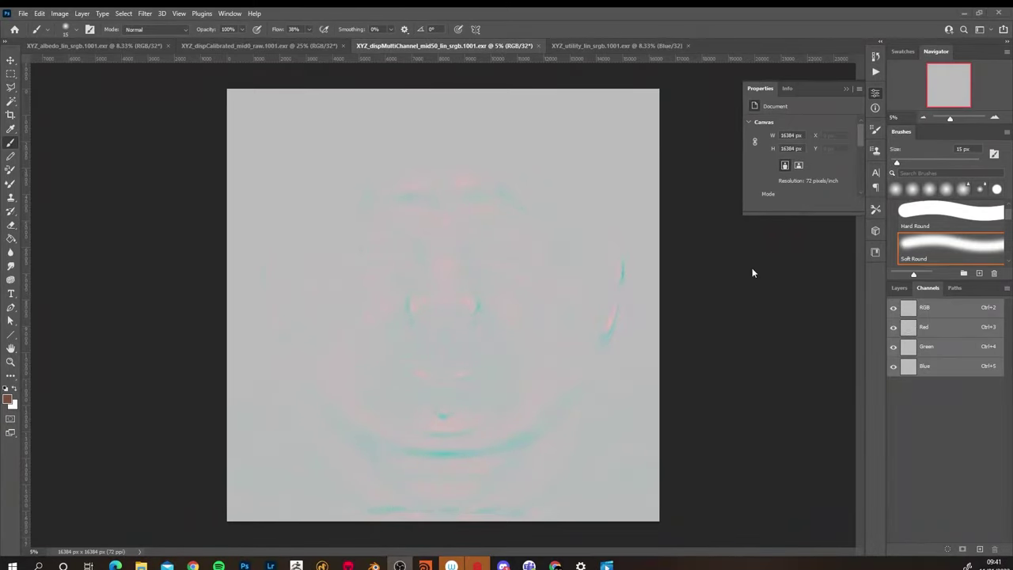
- Zoom into the displacement map's eyes and nose with only the Red channel shown
left_click(496, 271, "ctrl")
left_click(493, 269, "ctrl")
left_click(493, 269, "ctrl")
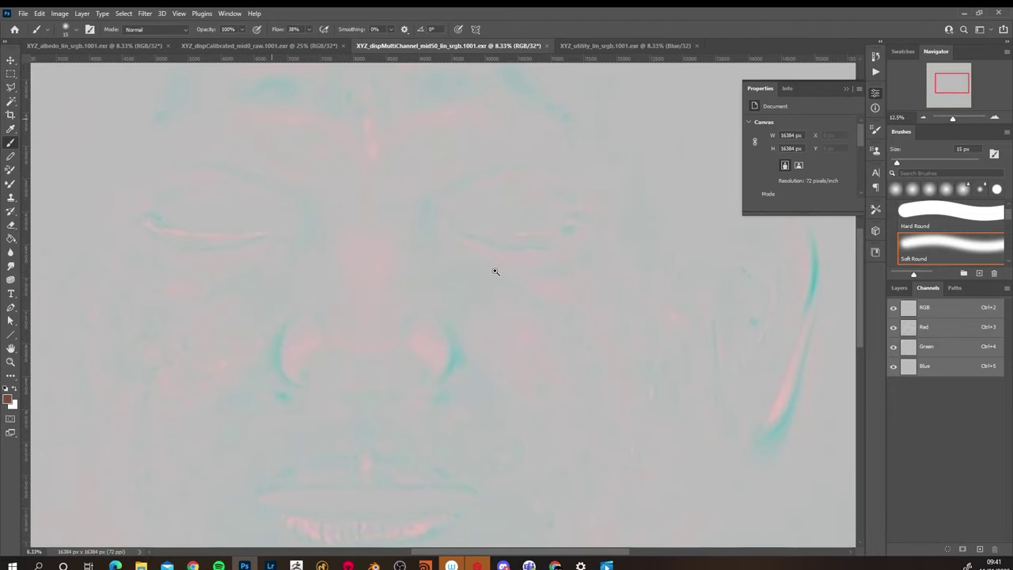
left_click(544, 309, "ctrl")
key("ctrl+3")
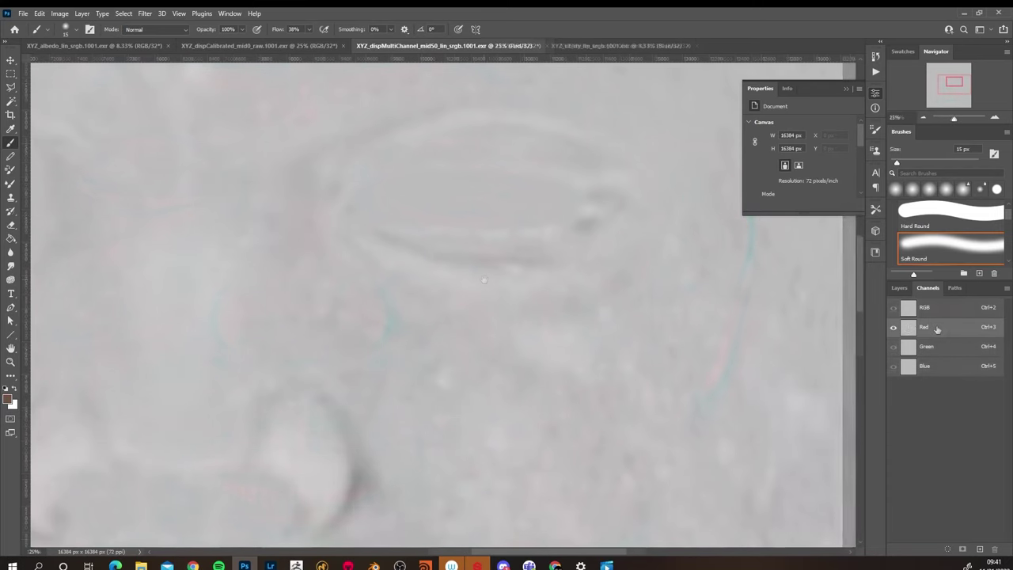
left_click(481, 323, "alt")
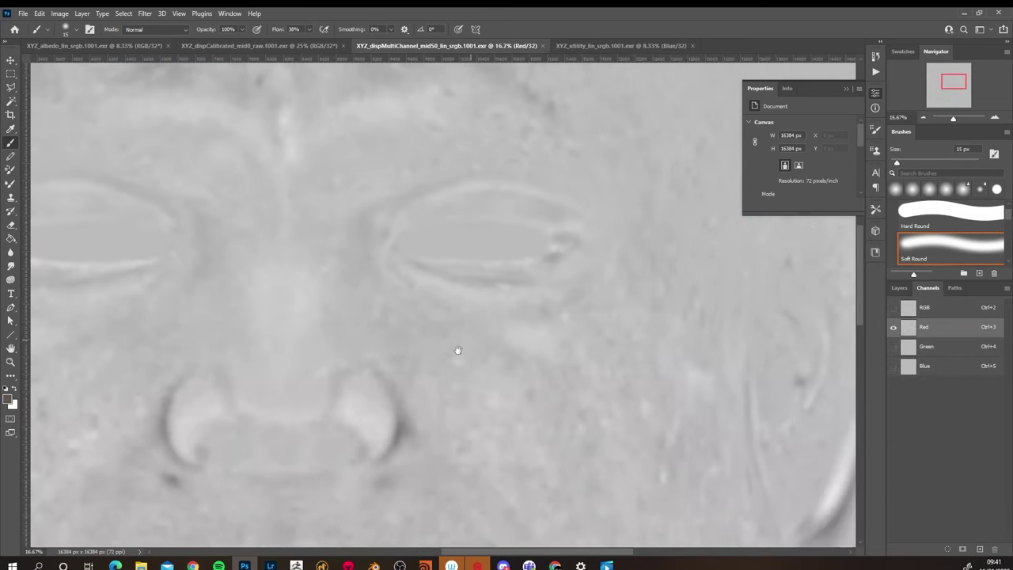
mouse_move(458, 350)
left_mouse_down()
mouse_move(510, 303)
mouse_move(535, 301)
left_mouse_up()
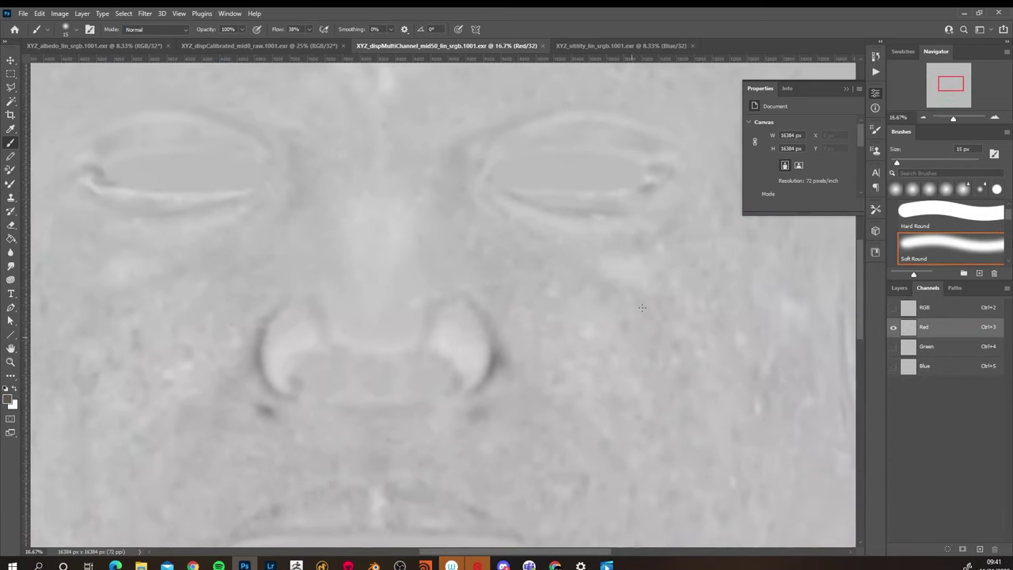
- View the Green and Blue channels, zooming to full size on the skin detail
left_click(927, 348)
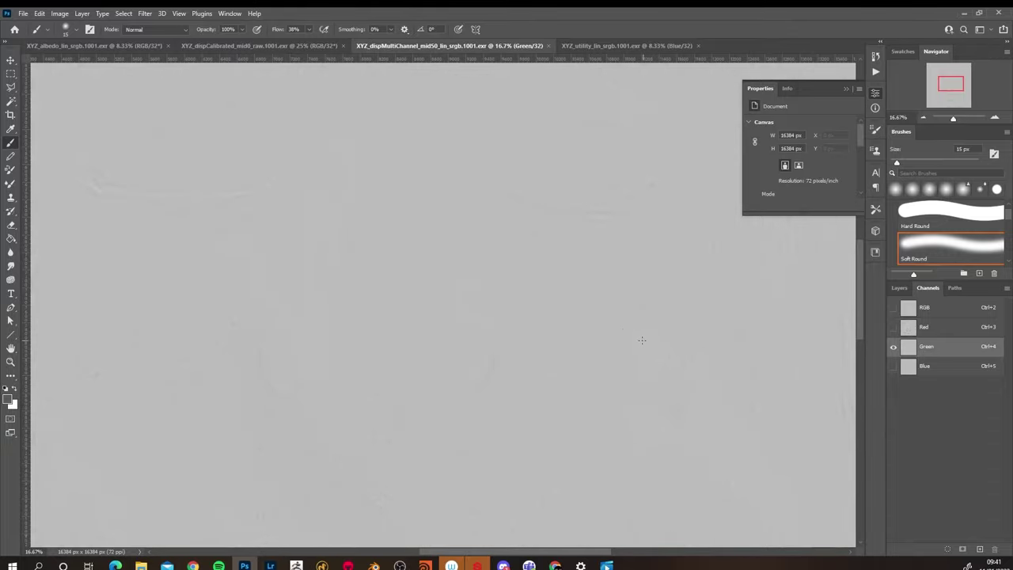
left_click_drag(495, 256, 932, 369, "ctrl")
left_click(928, 365)
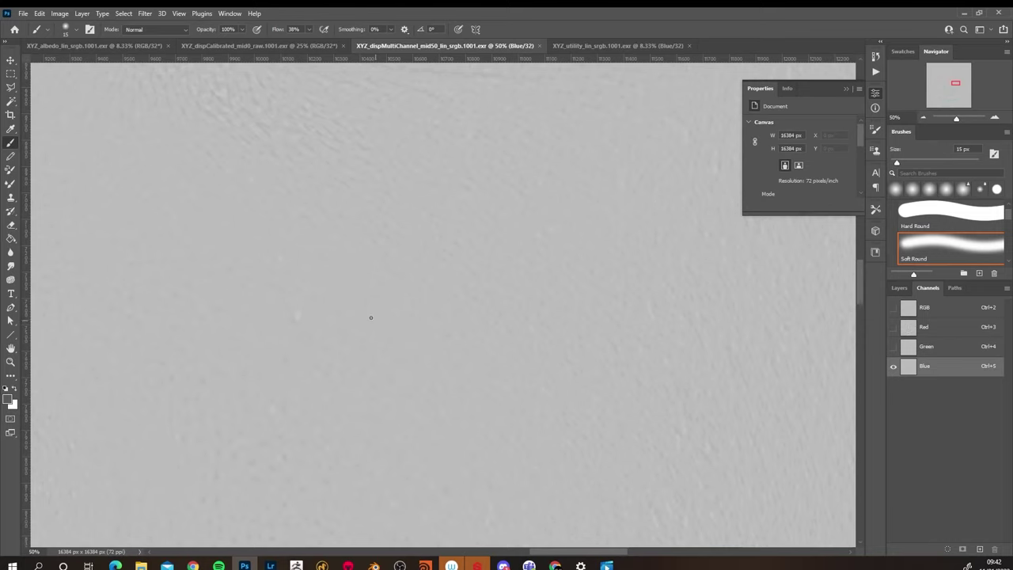
left_click(446, 332, "ctrl")
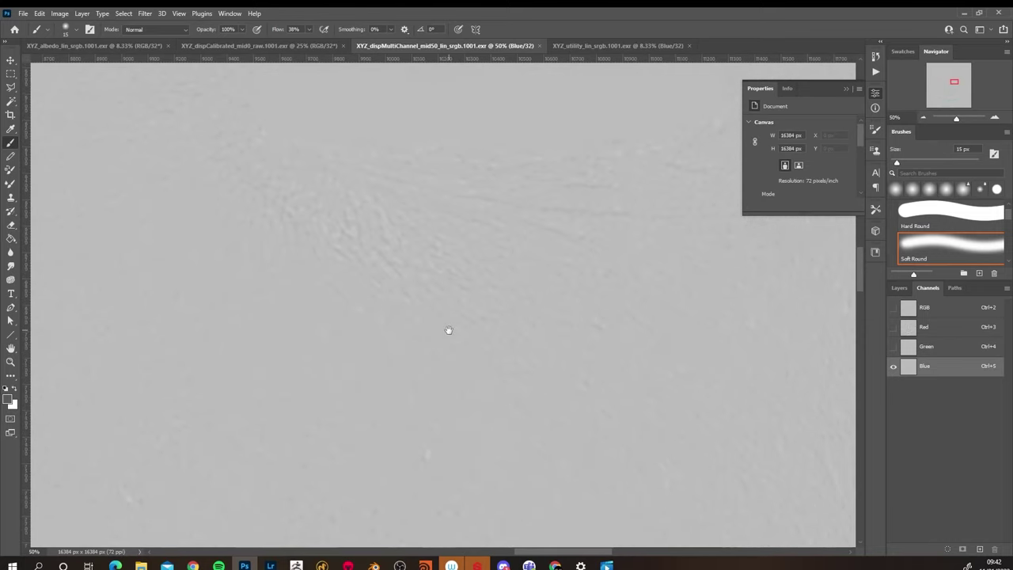
left_click(372, 243, "ctrl")
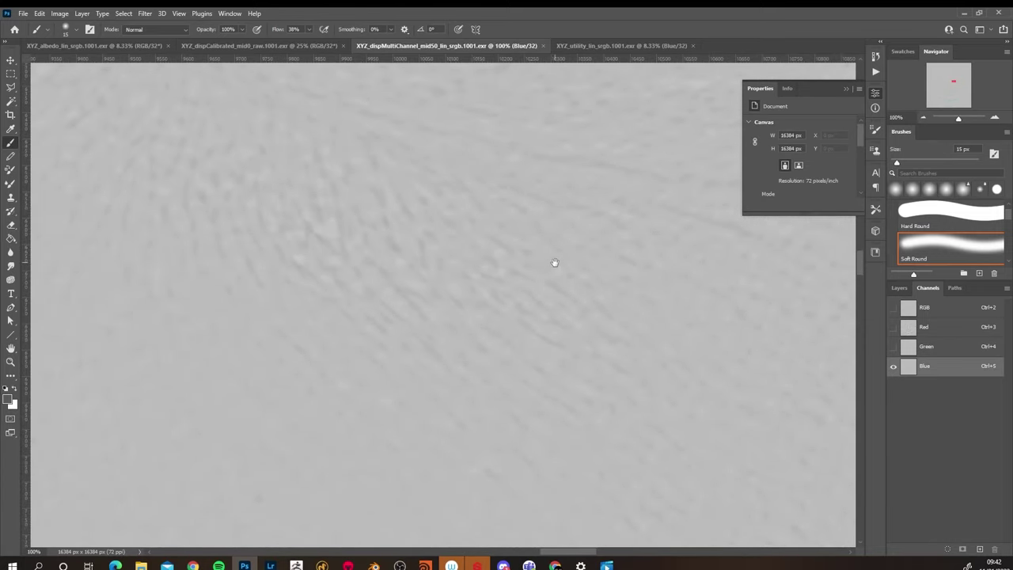
left_click_drag(555, 263, 412, 274)
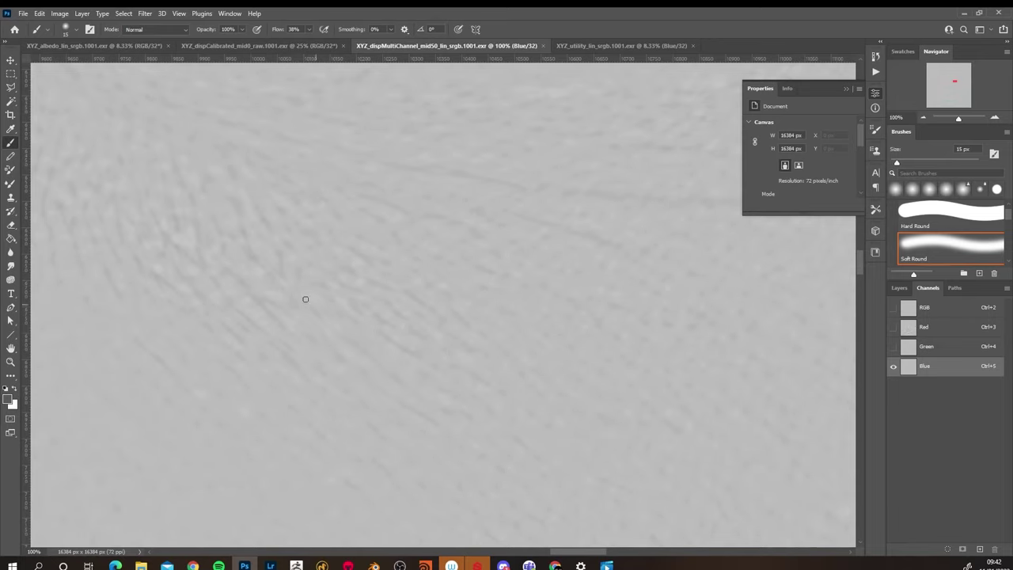
- Pan across the skin detail, then switch to the utility map document
left_click_drag(222, 253, 634, 346)
left_click_drag(664, 280, 379, 287)
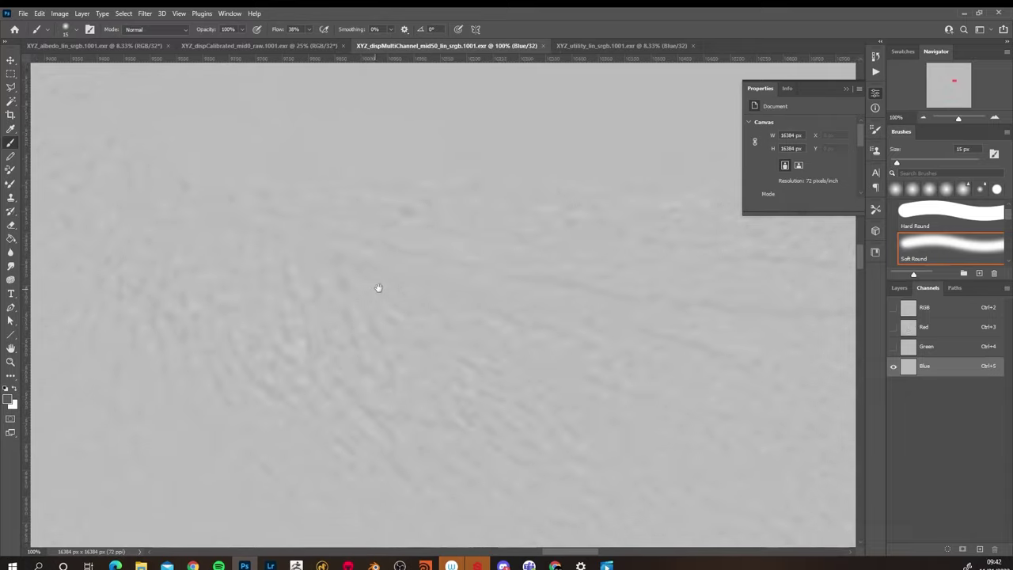
left_click_drag(199, 267, 405, 324)
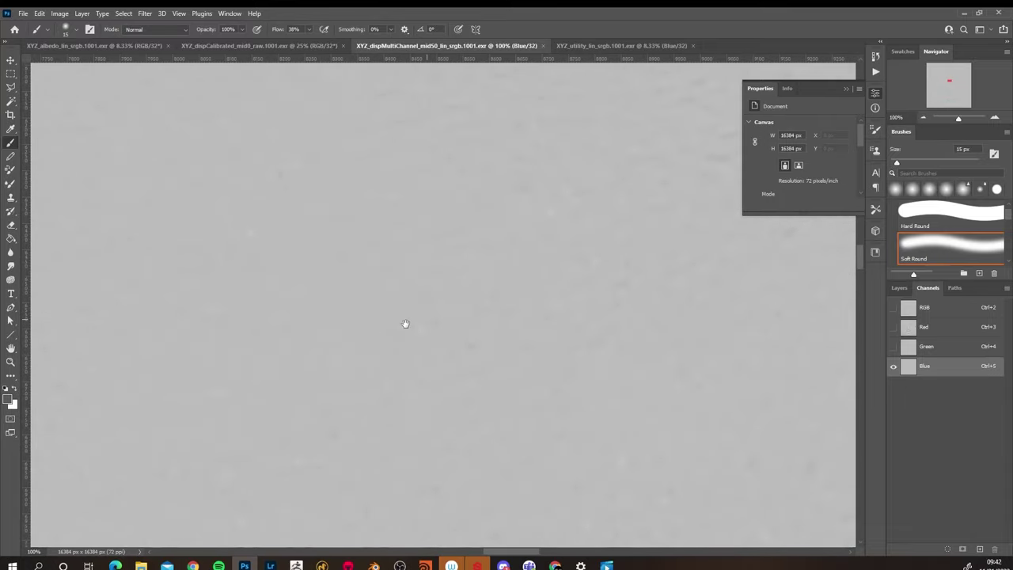
left_click_drag(195, 280, 441, 229)
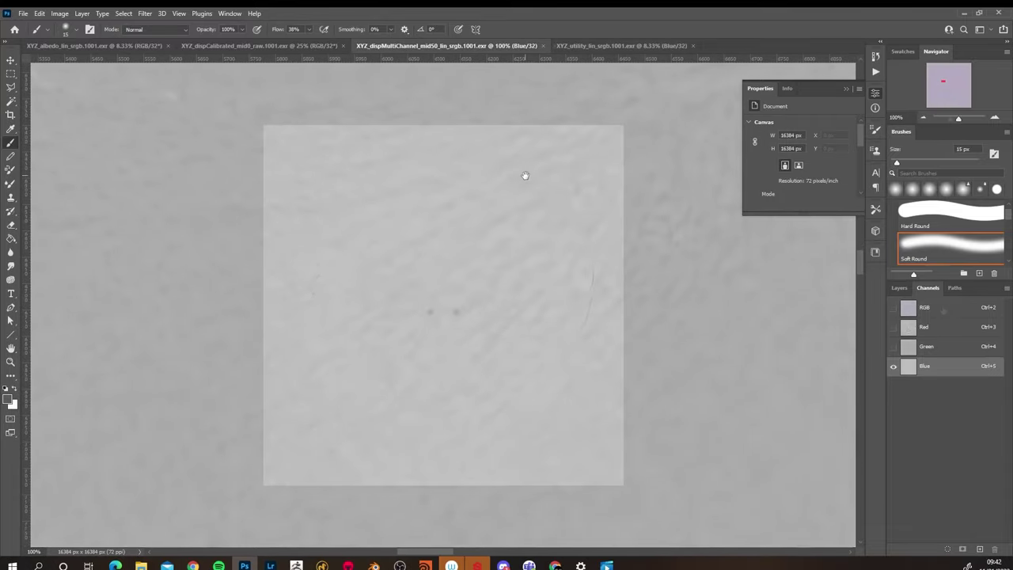
key("ctrl+Tab")
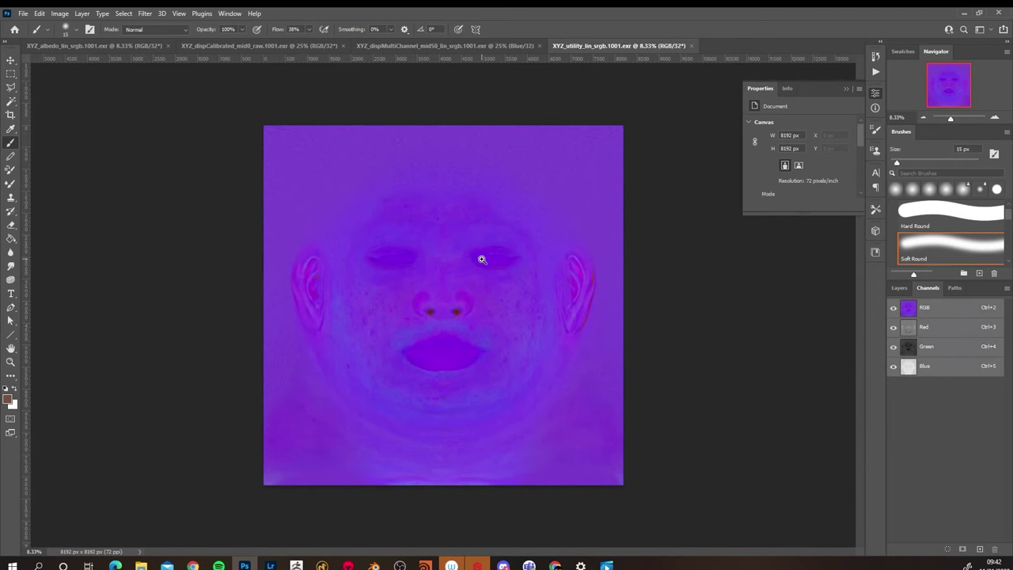
- Zoom into the utility map's eyes and nose and view only its Red channel
left_click(467, 301, "ctrl")
left_click(472, 293, "ctrl")
left_click(476, 300, "ctrl")
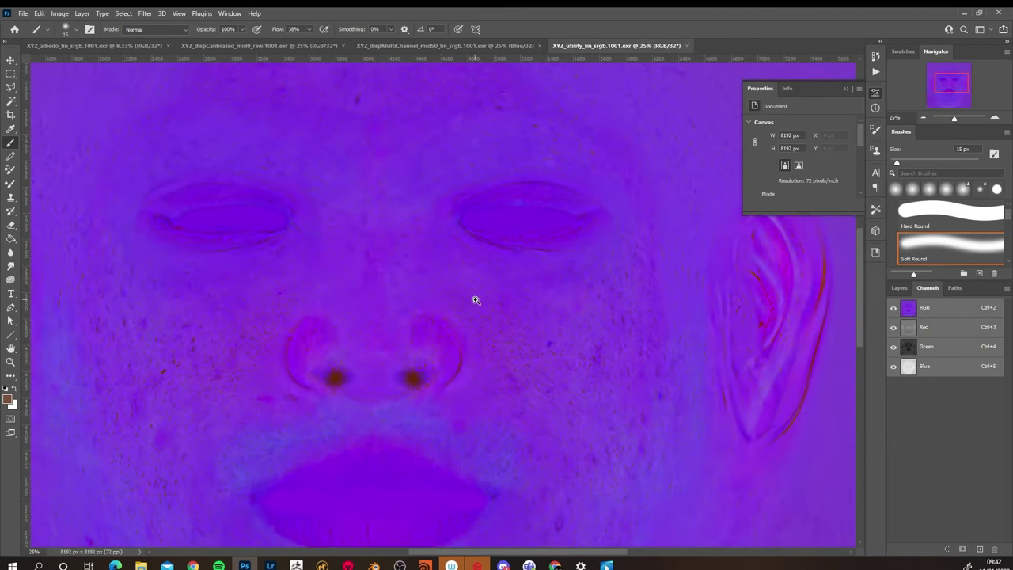
left_click(476, 300, "ctrl")
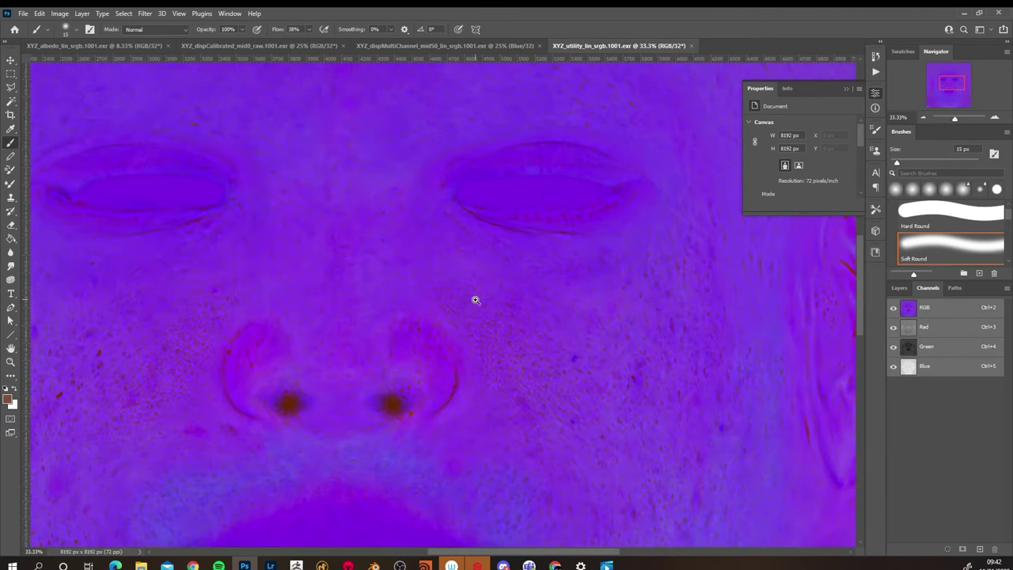
left_click(937, 328)
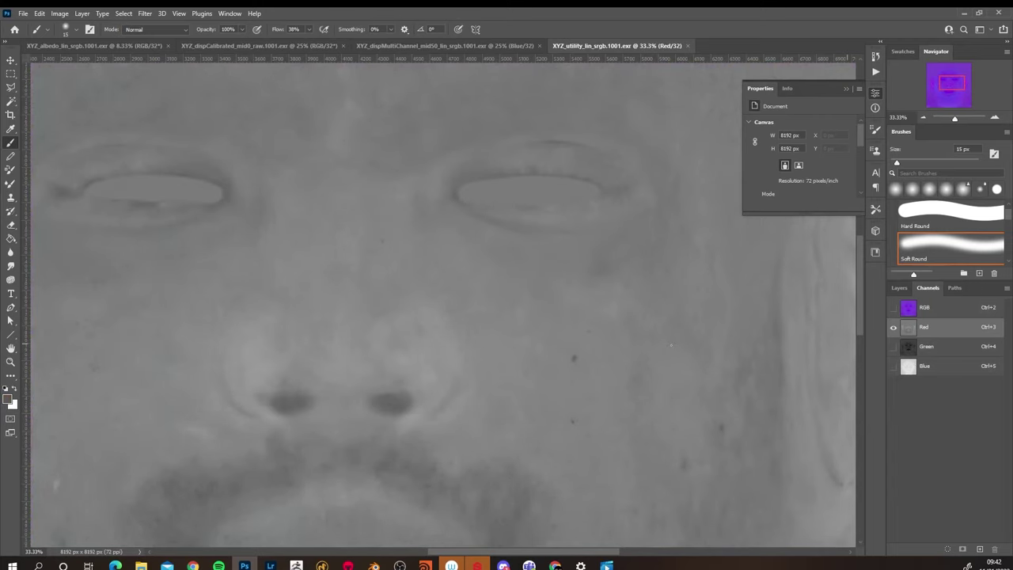
- Check the Green and Blue channels, studying the Blue channel's pores at 100%
left_click(951, 352)
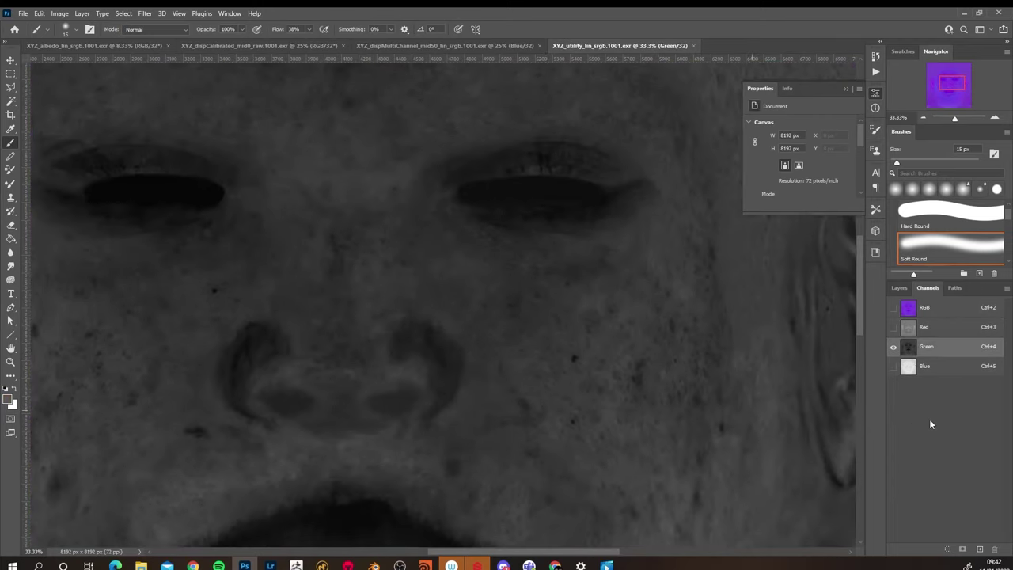
left_click(935, 367)
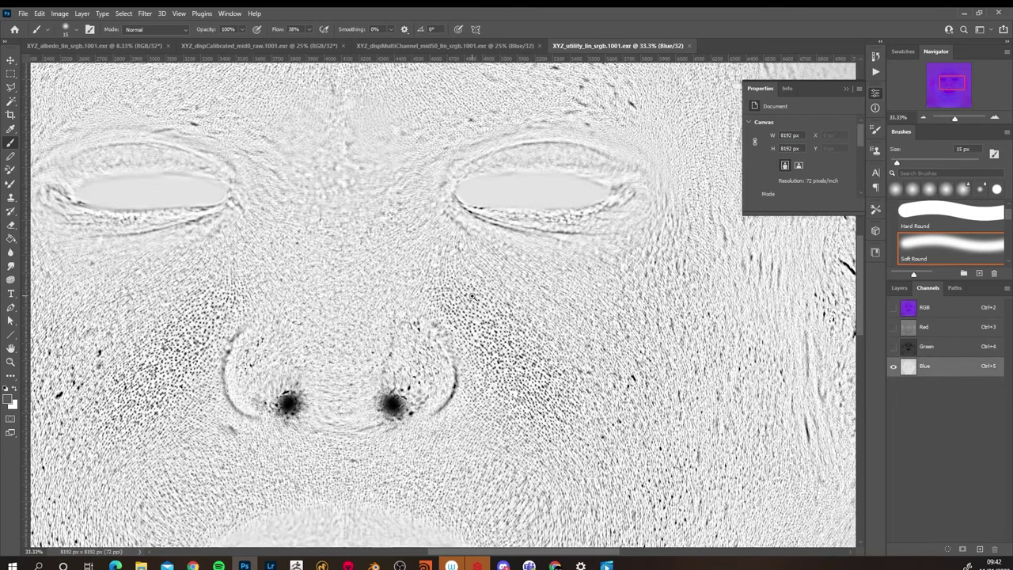
scroll(472, 296, "up", 3, "alt")
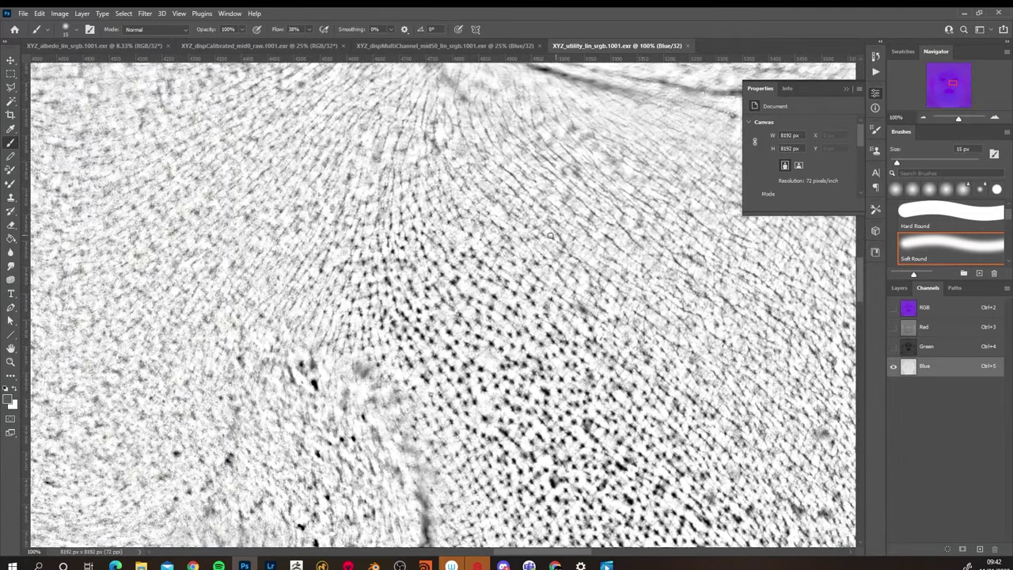
left_click_drag(394, 265, 528, 289)
left_click_drag(243, 347, 530, 261)
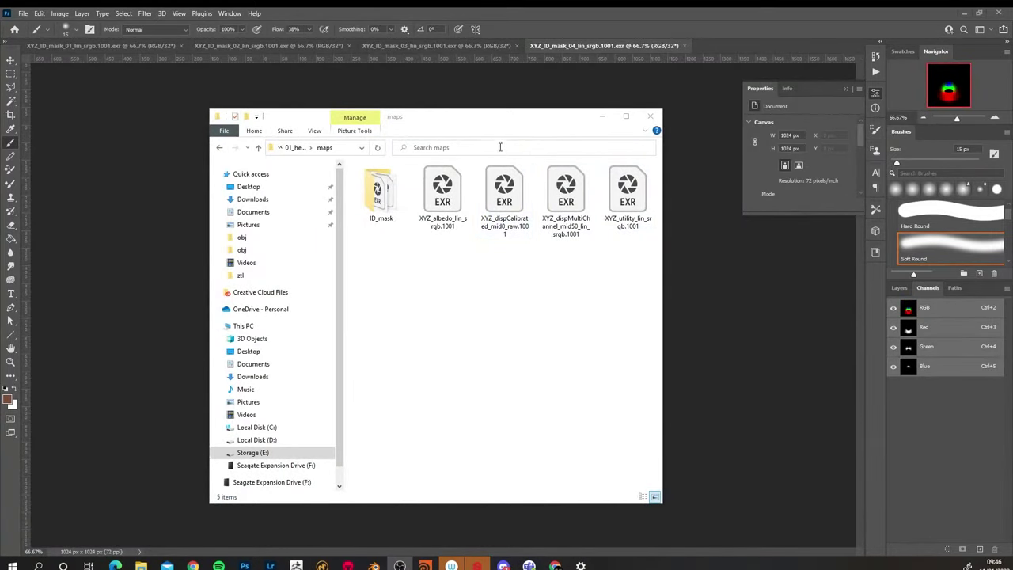
- Check the ID_mask folder, then move Explorer aside to show XYZ_ID_mask_04 in Photoshop
double_click(381, 194)
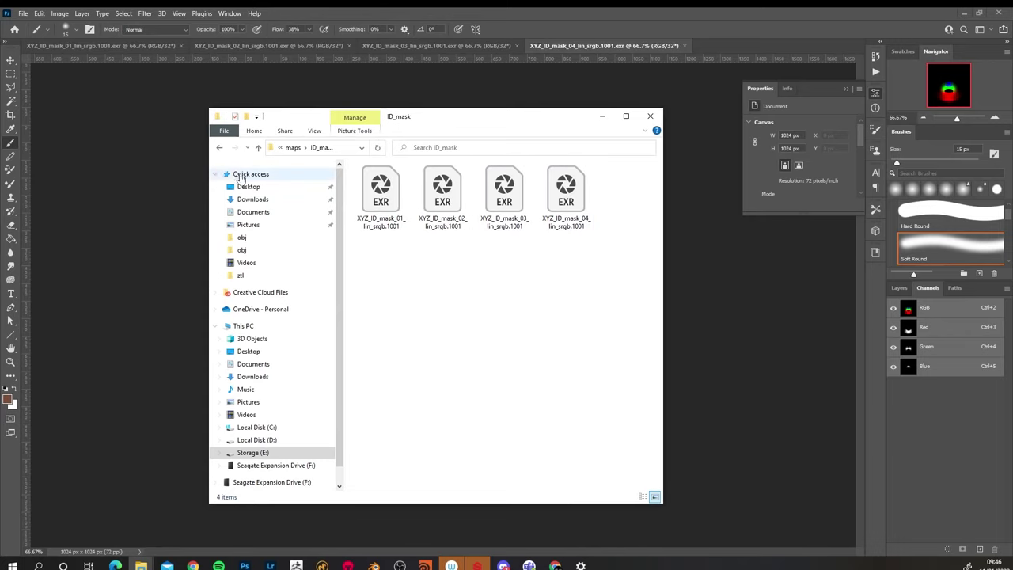
left_click_drag(443, 108, 528, 192)
left_click(398, 321)
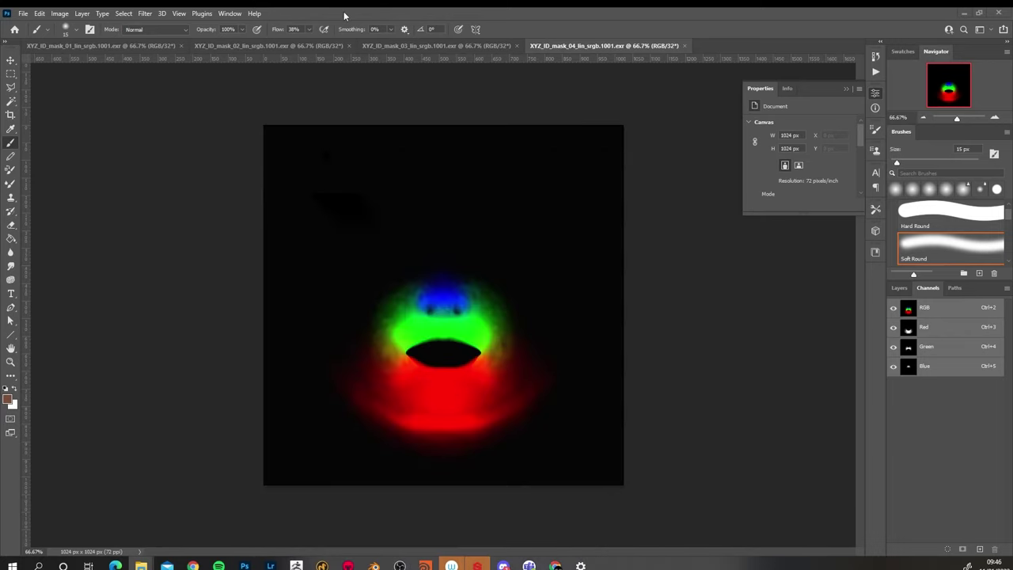
left_click(99, 48)
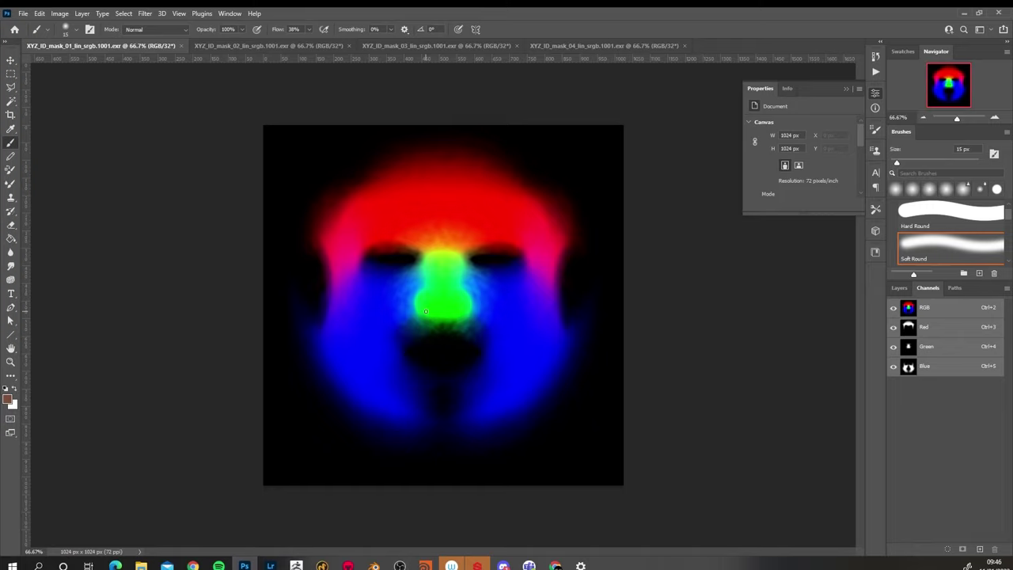
left_click(292, 46)
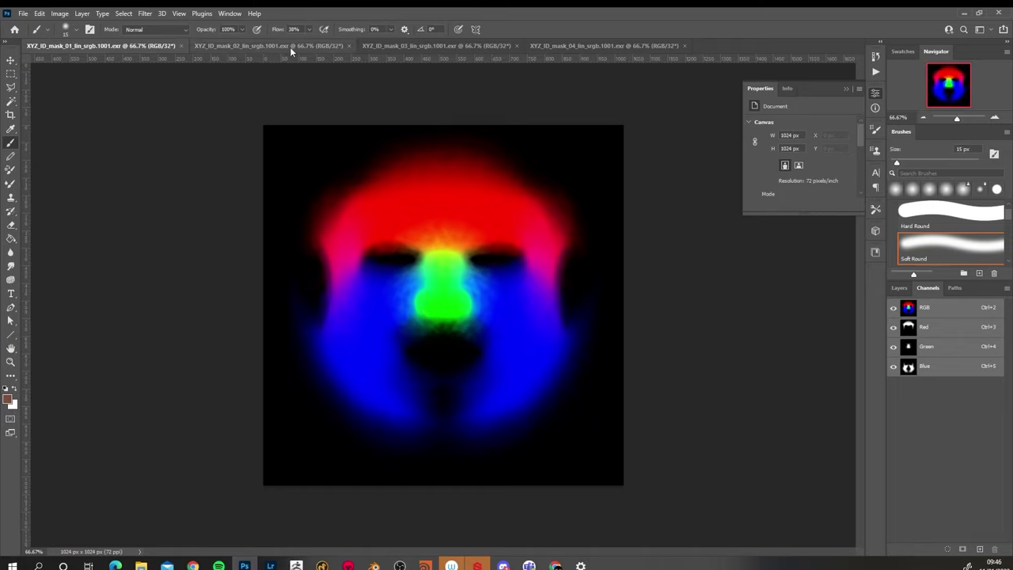
left_click(418, 45)
left_click(565, 47)
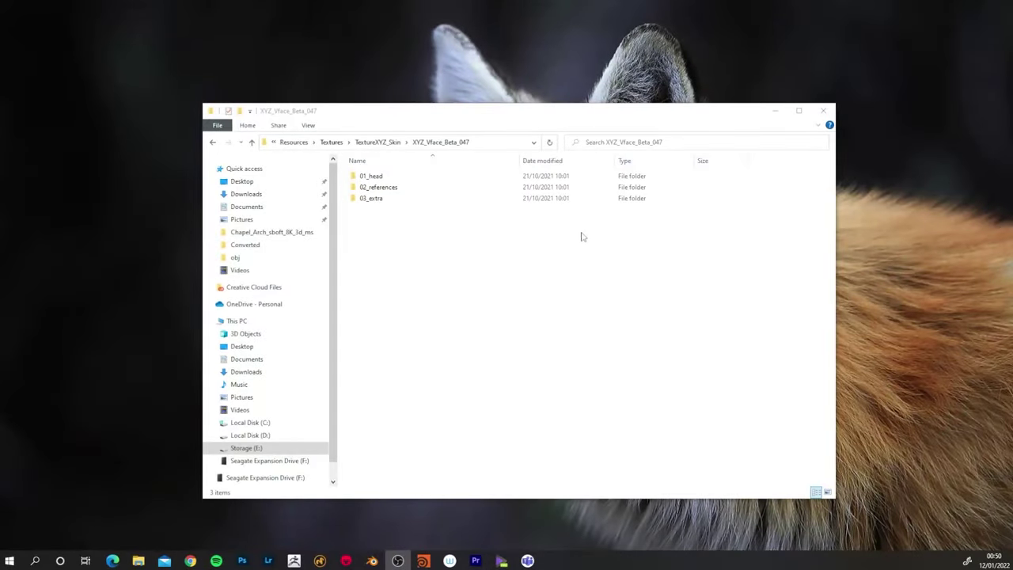
- Browse the 02_references calibration and hdri subfolders
left_click(387, 190)
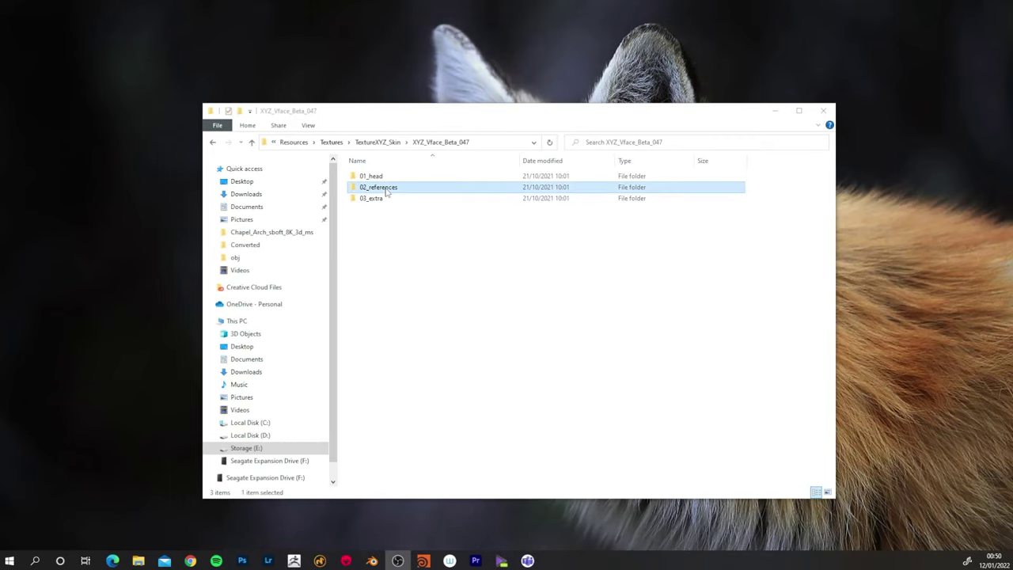
double_click(388, 190)
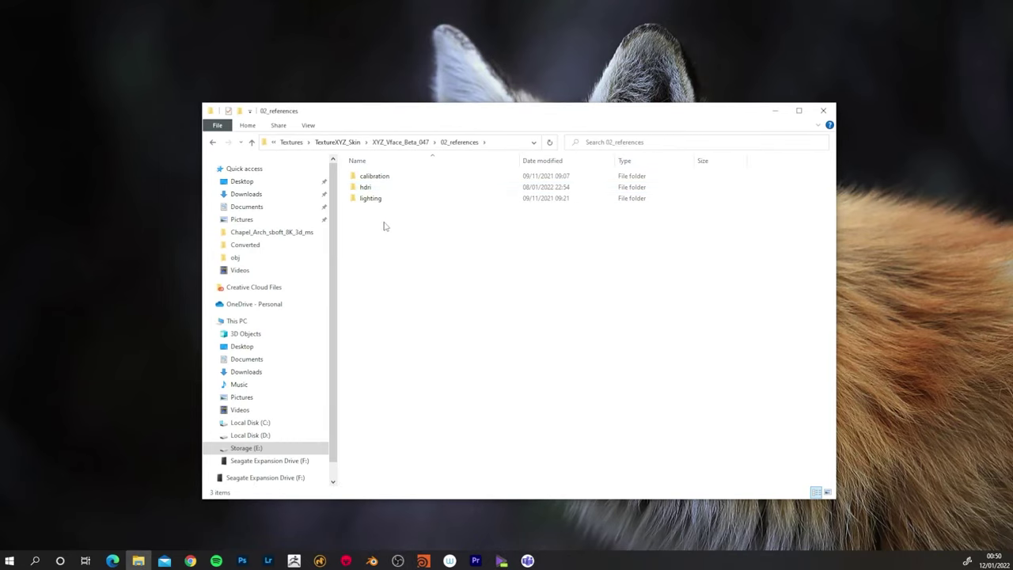
double_click(371, 178)
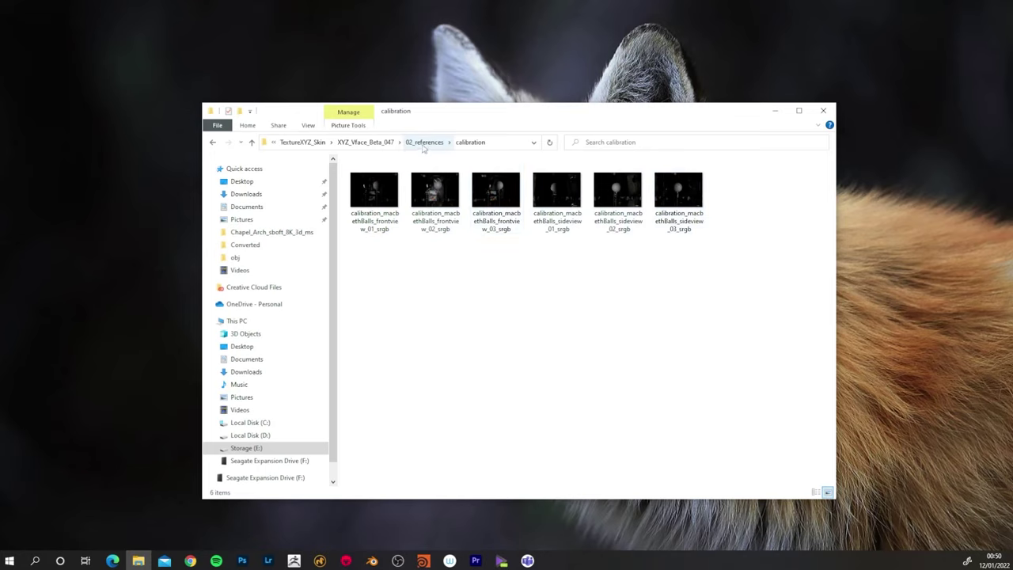
left_click(424, 142)
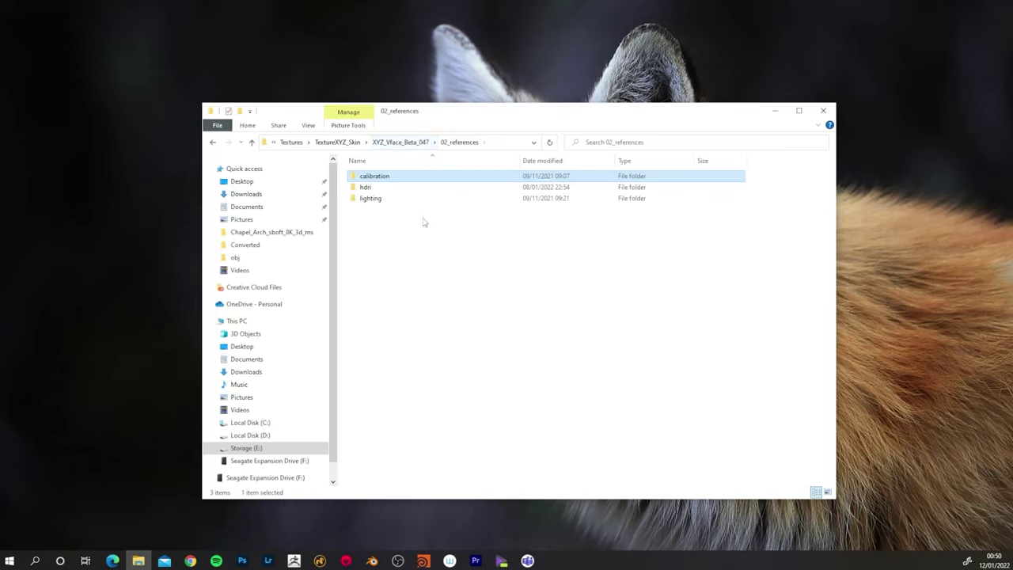
double_click(365, 186)
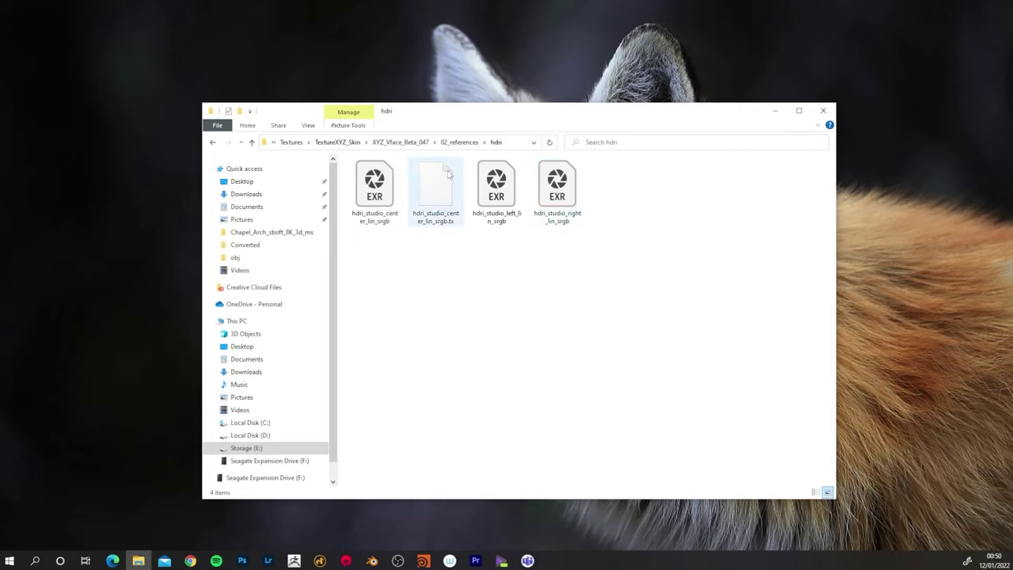
left_click(460, 148)
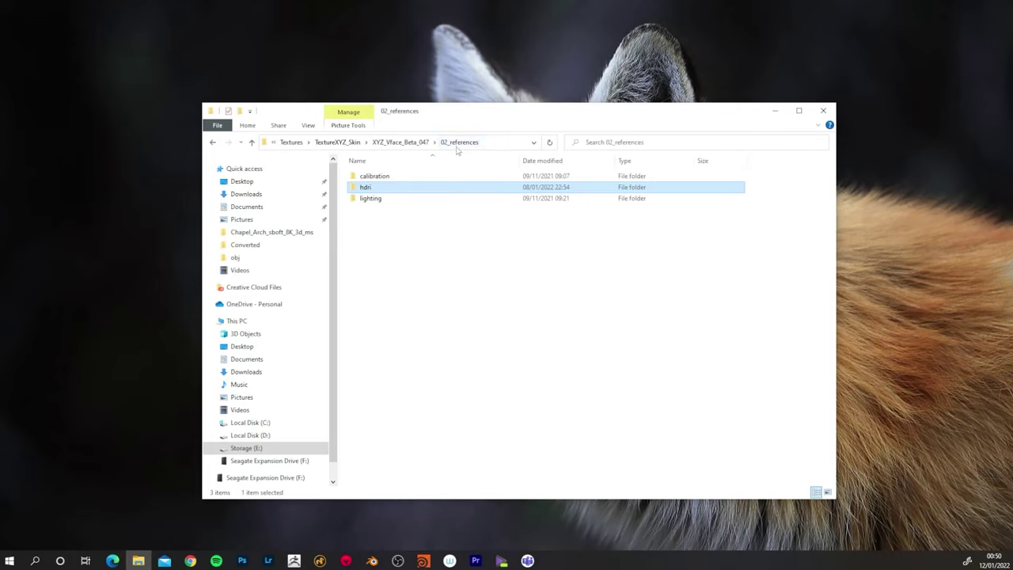
- Preview the lighting_frontview_02_srgb photo in the lighting folder, then return upward
double_click(385, 201)
double_click(432, 192)
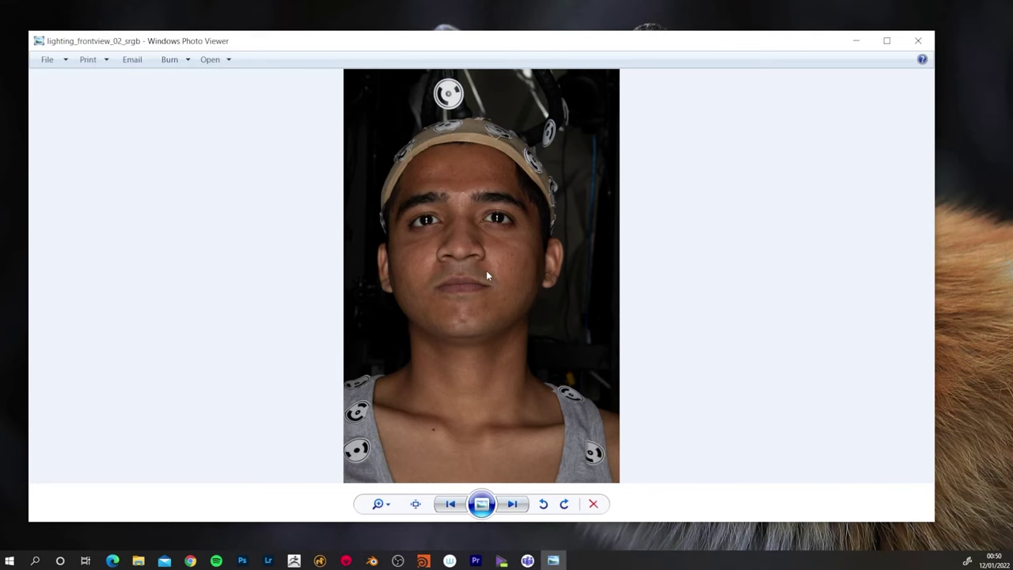
left_click(918, 40)
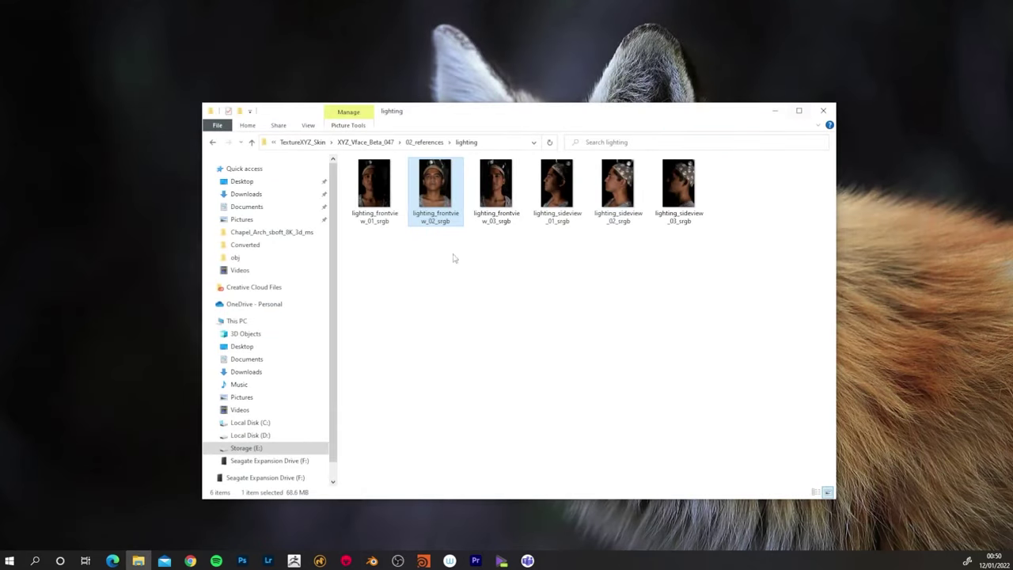
left_click(428, 144)
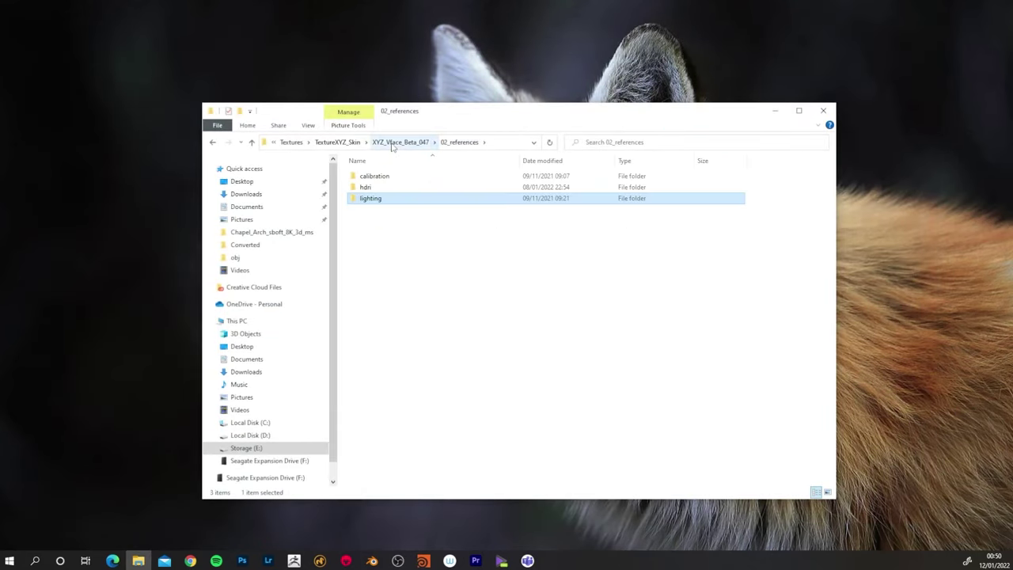
left_click(391, 147)
- Browse 03_extra's eyes folder, then the groom folder's geos and scalps
double_click(378, 200)
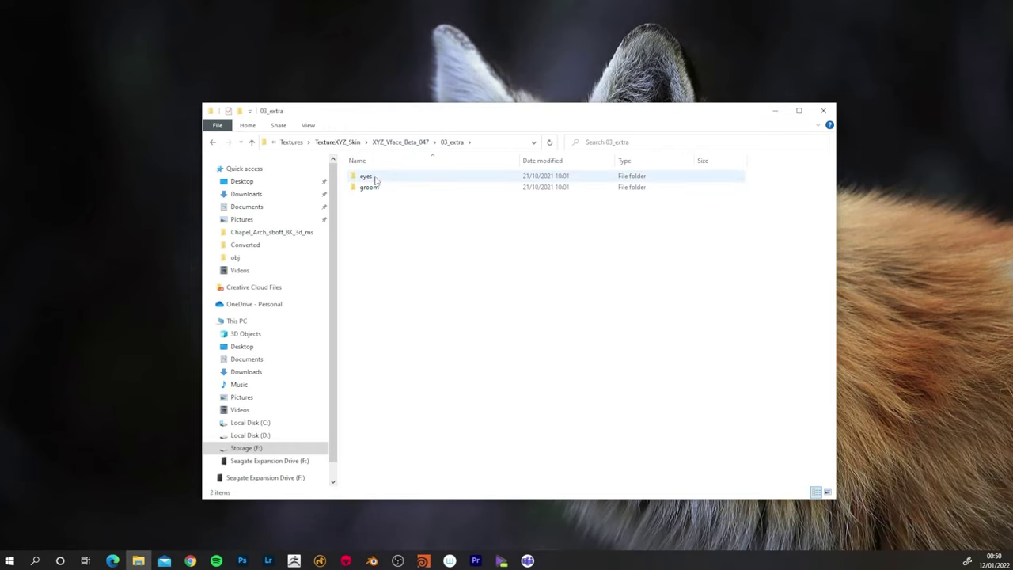
double_click(376, 179)
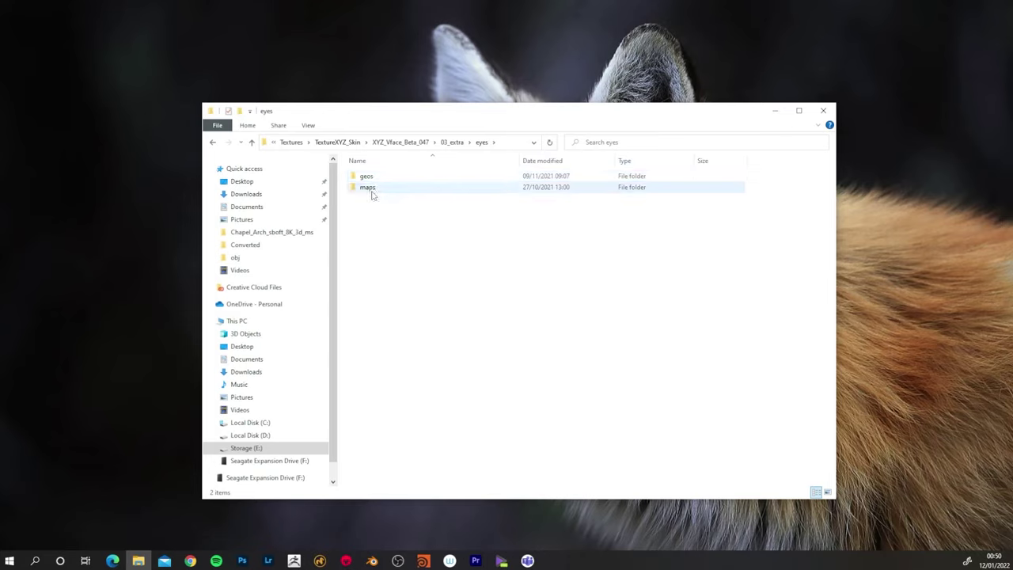
key("BackSpace")
double_click(373, 189)
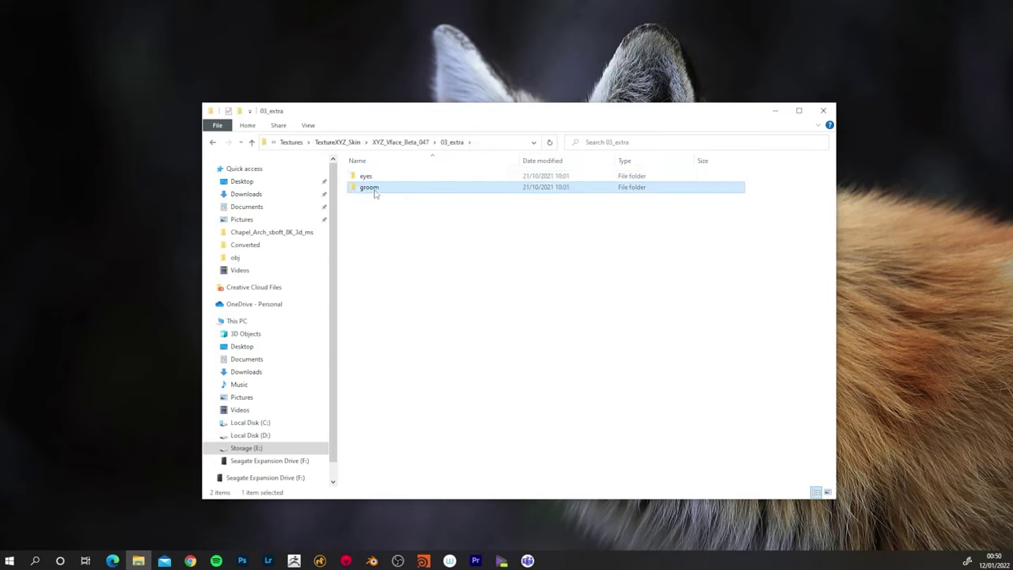
left_click(366, 178)
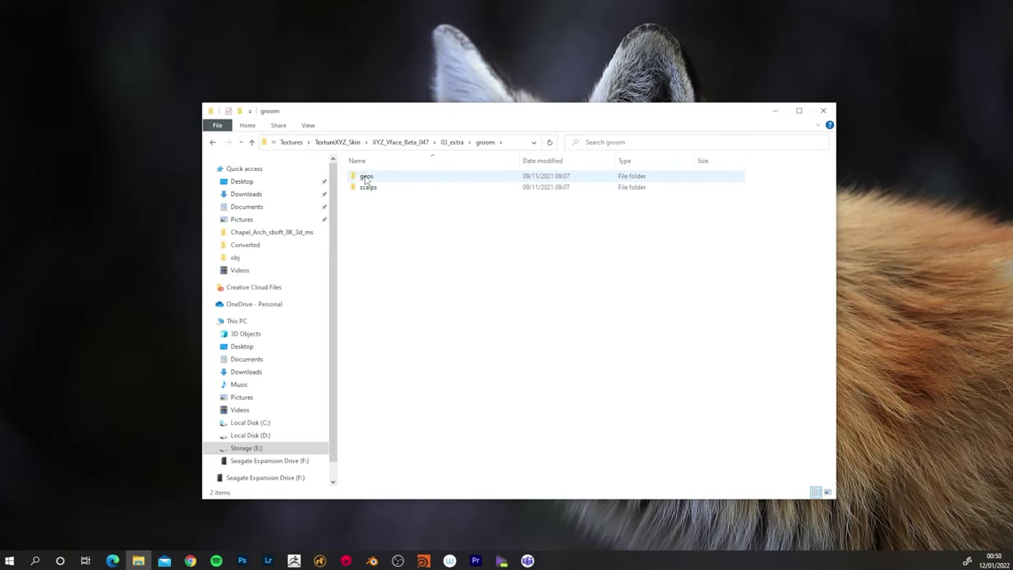
left_click(368, 190)
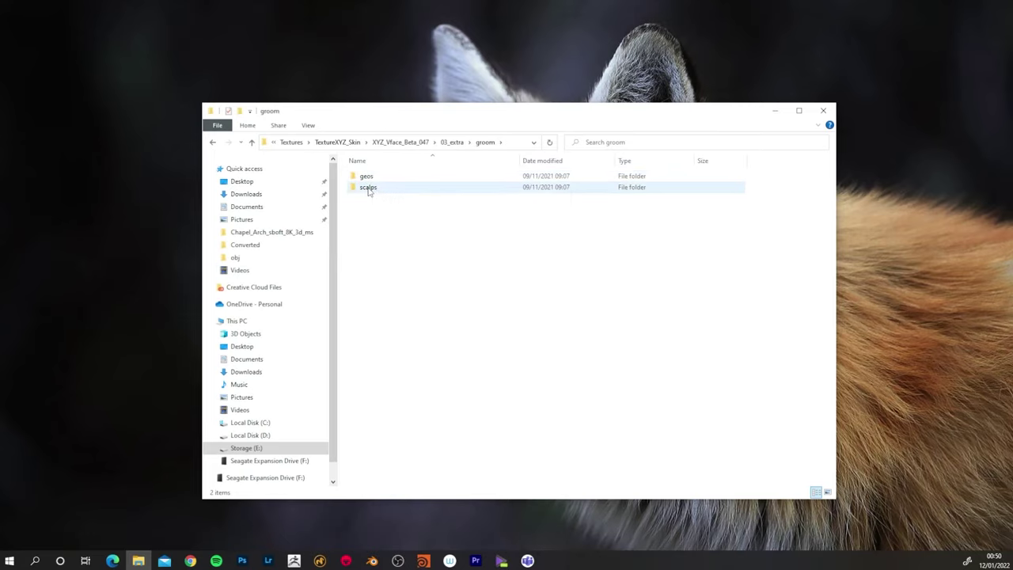
- Make XYZ_headEyesOpen_GEO1 active, solo it with PolyF wireframe, and view its side profile
left_click(369, 190)
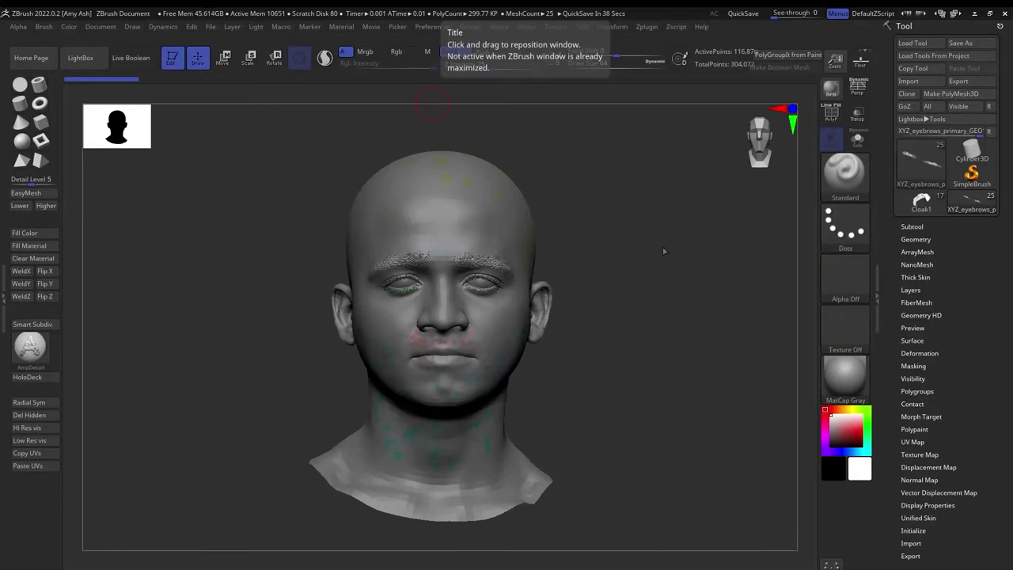
mouse_move(578, 258)
left_mouse_down()
mouse_move(588, 254)
mouse_move(578, 255)
mouse_move(593, 285)
mouse_move(595, 256)
mouse_move(607, 269)
left_mouse_up()
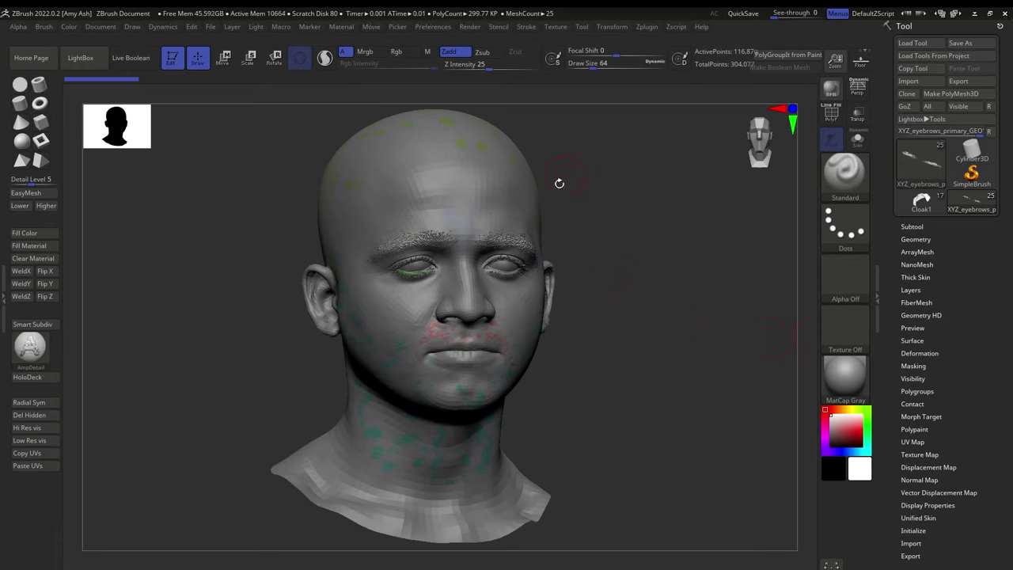
left_click(487, 207, "alt")
left_click(857, 139)
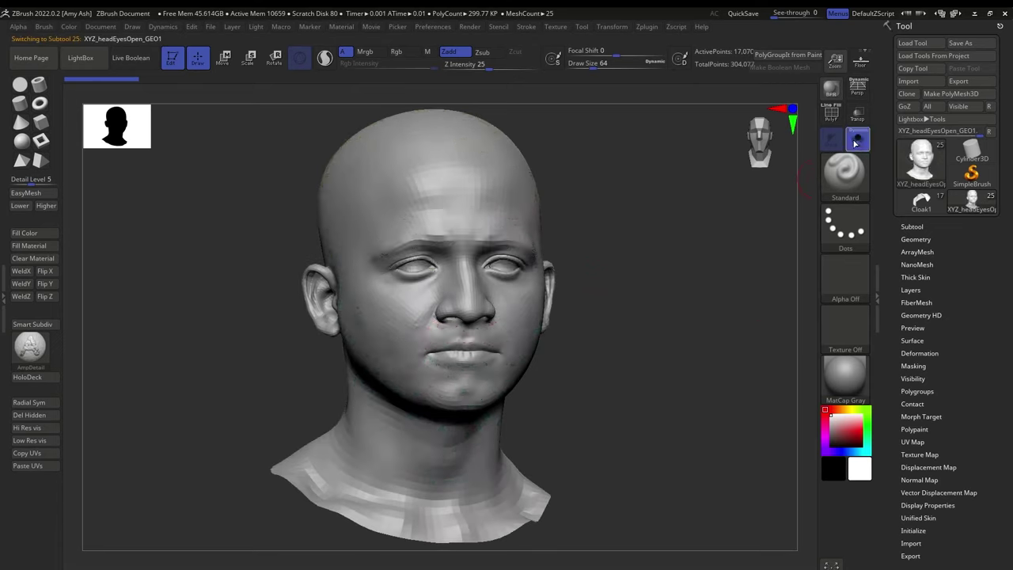
left_click_drag(622, 294, 696, 283)
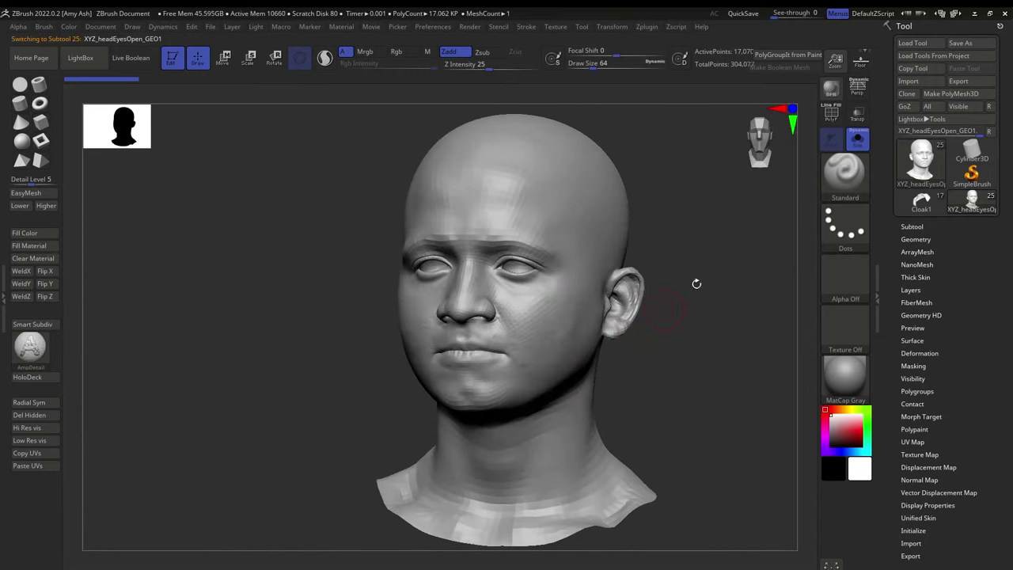
left_click(830, 113)
left_click_drag(372, 332, 712, 306)
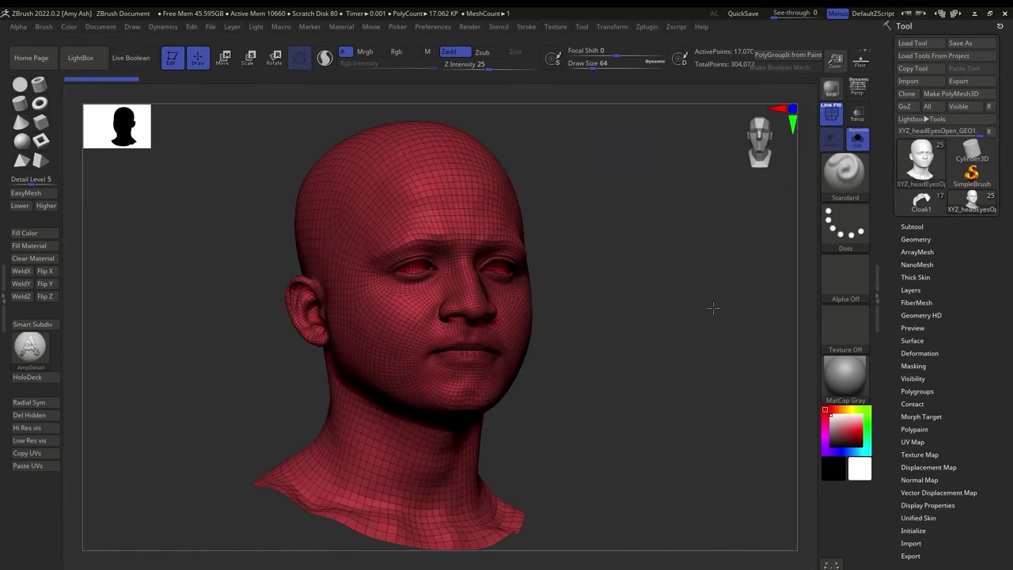
- Show all subtools with grey wireframe, then solo the XYZ_Geo_01 scalp cap
left_click(835, 106)
left_click(857, 140)
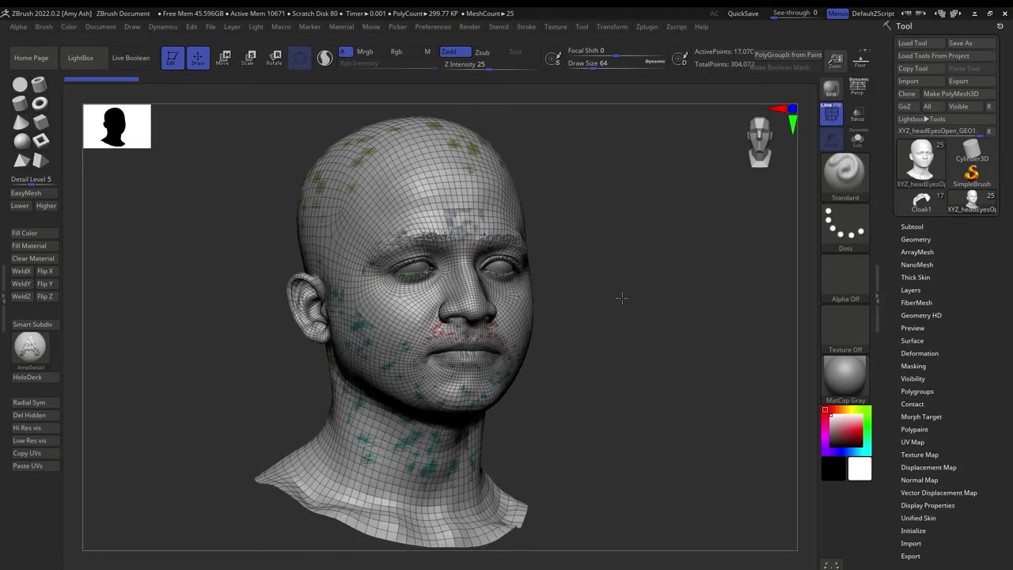
left_click(912, 226)
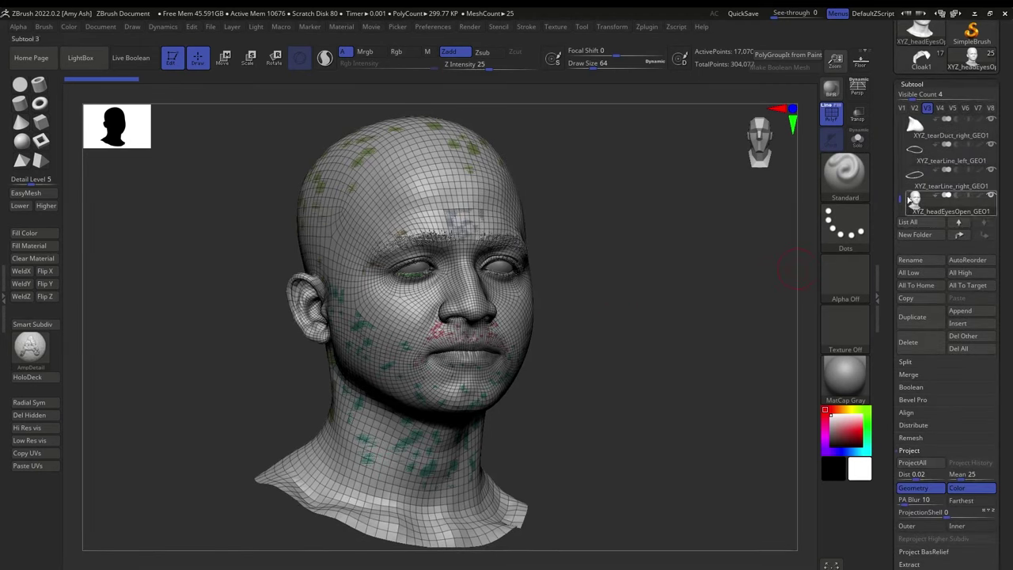
scroll(897, 114, "down", 2)
left_click(917, 125)
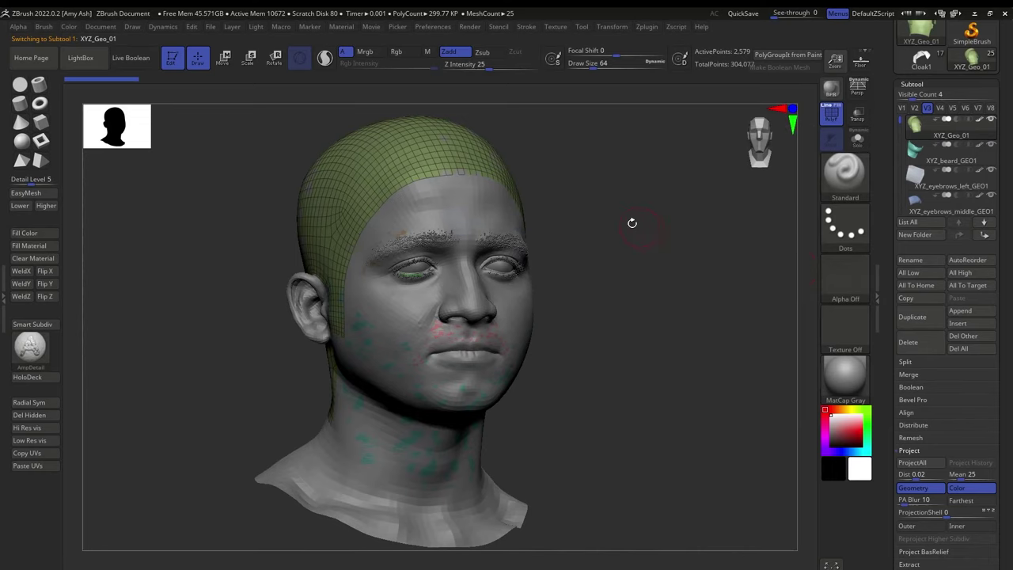
left_click_drag(631, 222, 611, 222, "alt")
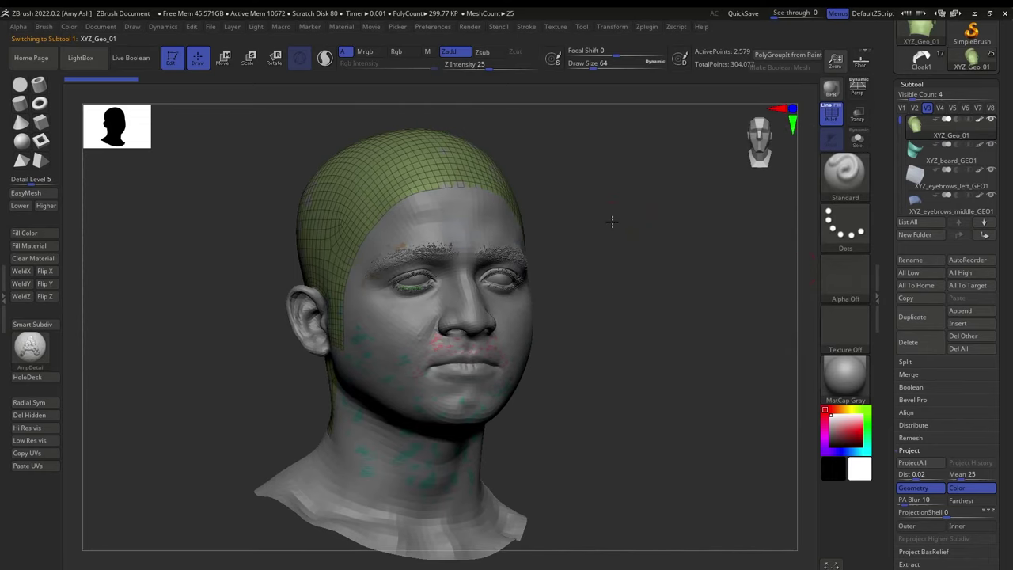
left_click(858, 140)
- Step through the beard, left and middle eyebrow, and lower eyelash subtools
left_click(915, 155)
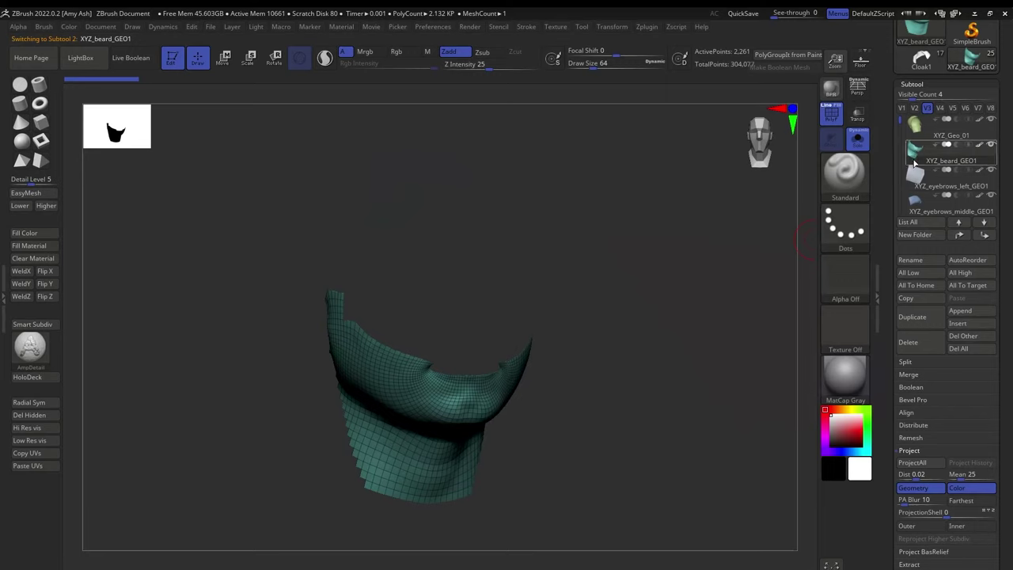
left_click(915, 174)
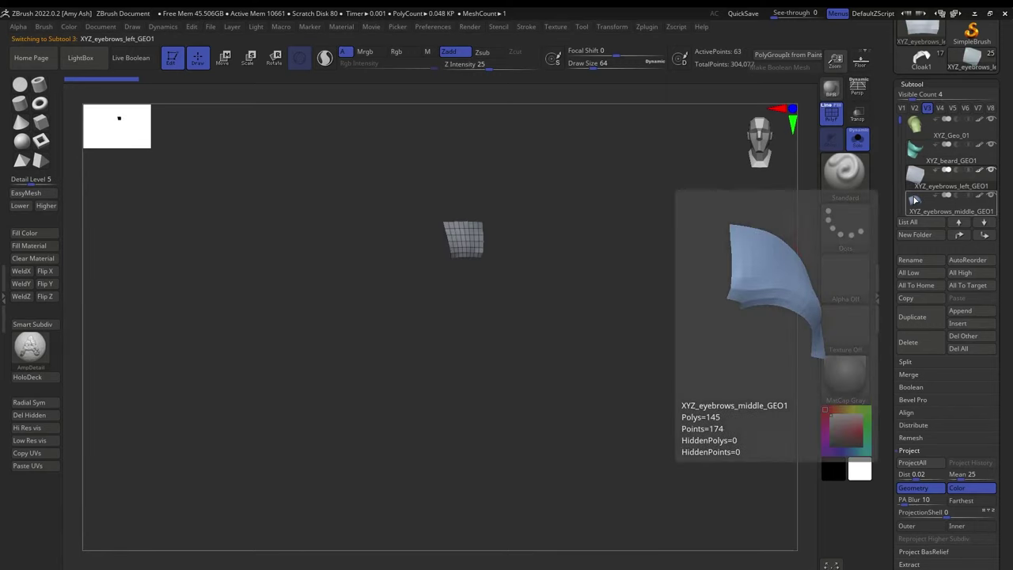
left_click(915, 200)
scroll(915, 189, "down", 3)
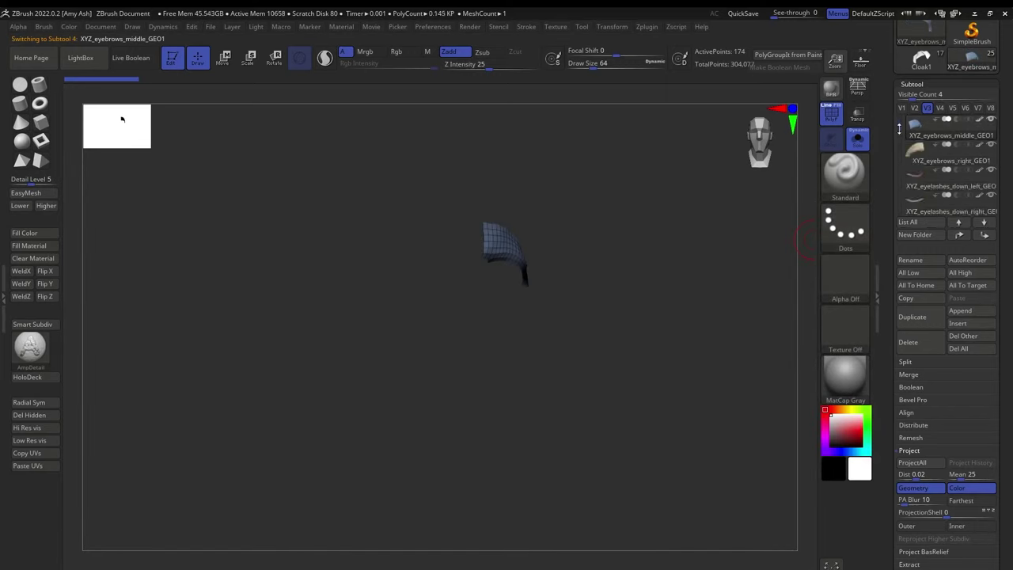
left_click(916, 178)
left_click(915, 199)
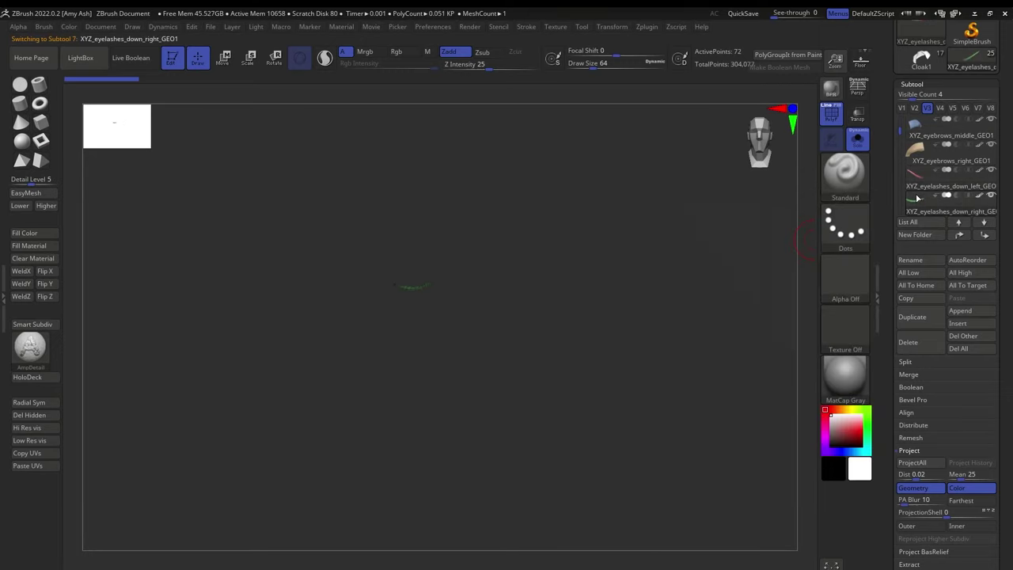
left_click_drag(900, 130, 900, 144)
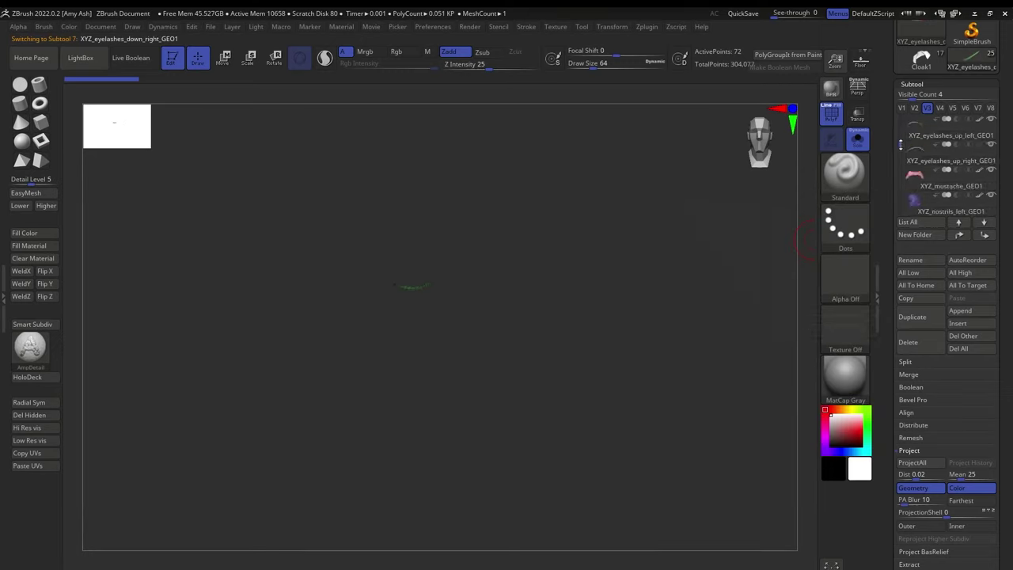
- Inspect the mustache, left nostril and primary eyebrows parts, zooming on the eyebrows
left_click(916, 175)
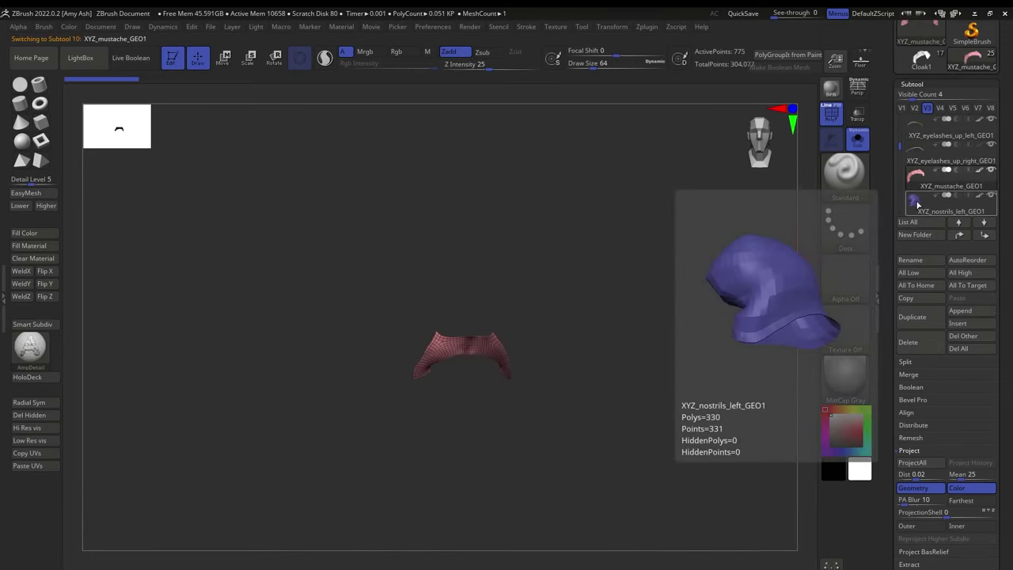
left_click(916, 203)
left_click_drag(900, 147, 900, 161)
left_click(918, 156)
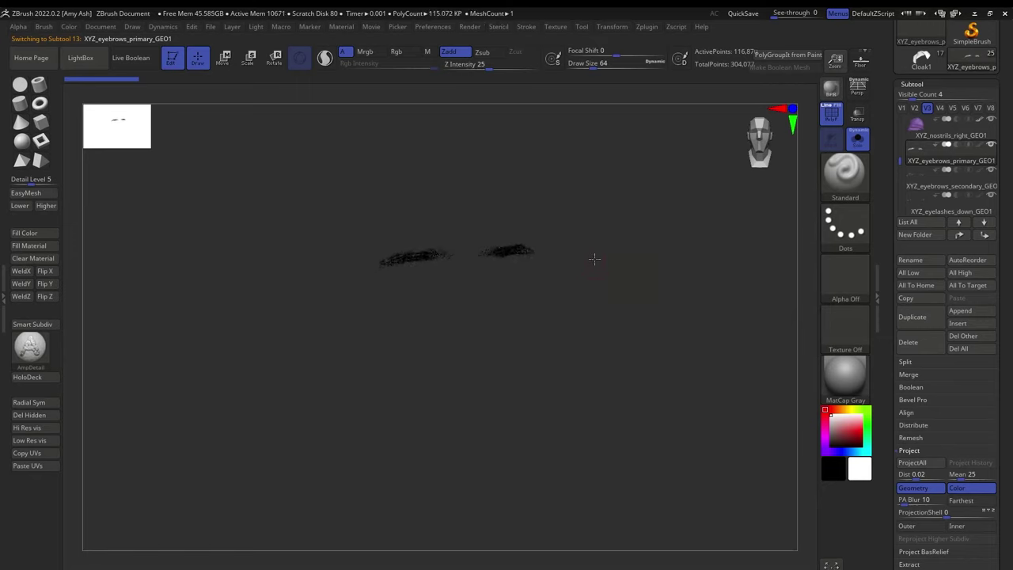
right_click_drag(595, 261, 652, 402, "ctrl")
left_click_drag(559, 346, 584, 325)
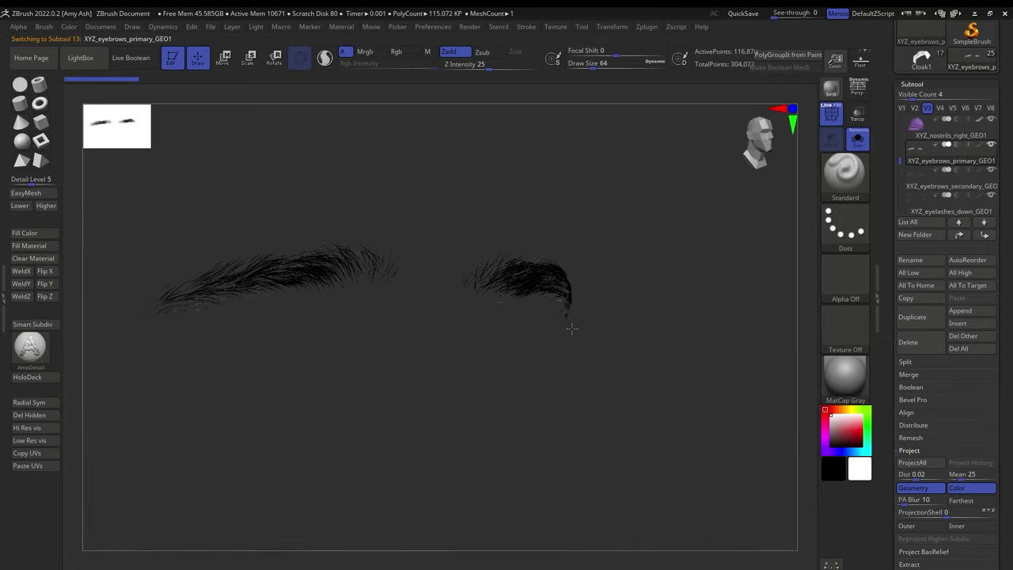
- Inspect the secondary eyebrows, lower eyelashes and upper eyelashes parts
left_click(920, 180)
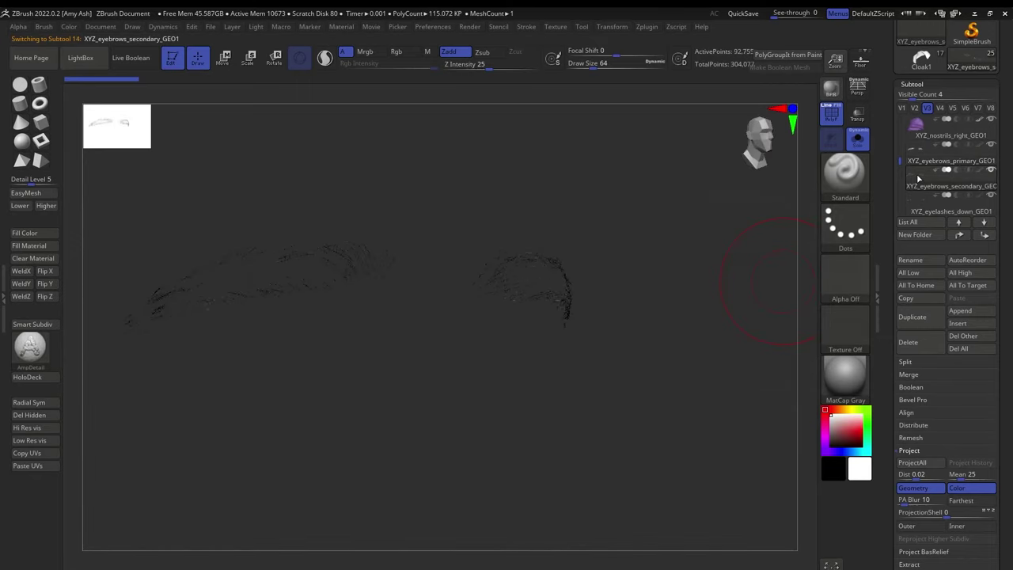
left_click(914, 205)
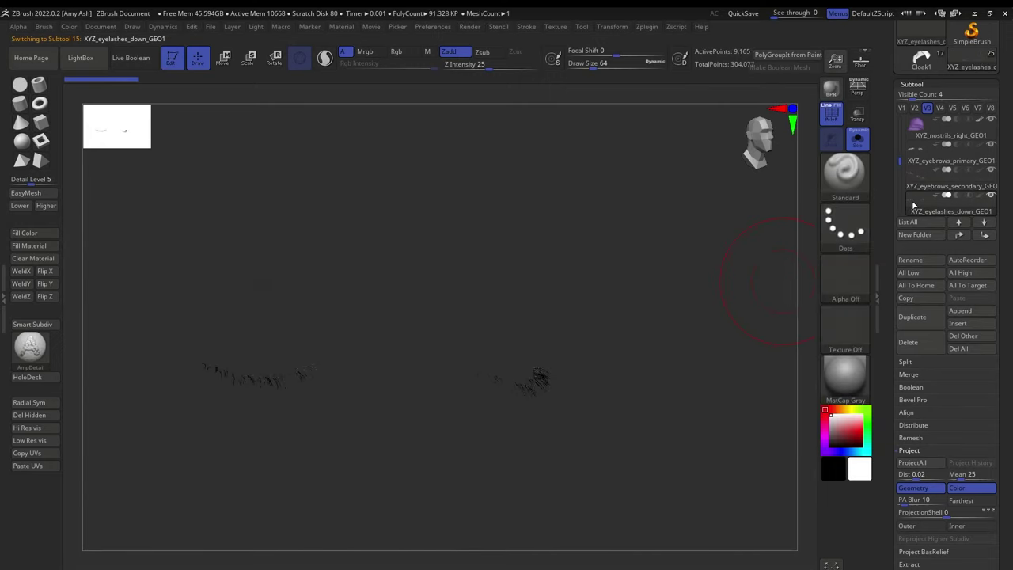
left_click_drag(899, 158, 902, 171)
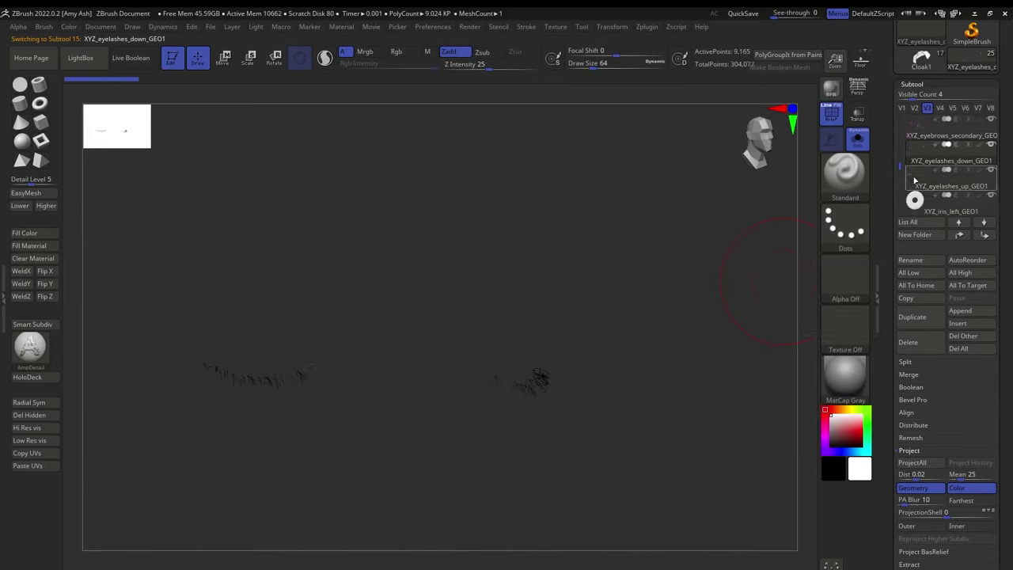
left_click(914, 182)
left_click_drag(714, 222, 656, 219)
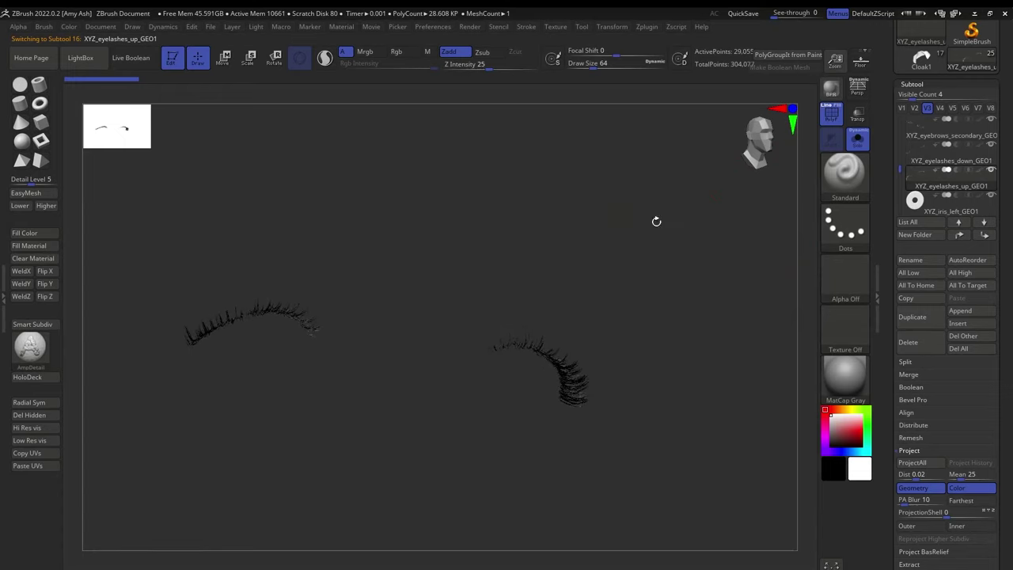
left_click_drag(901, 166, 901, 176)
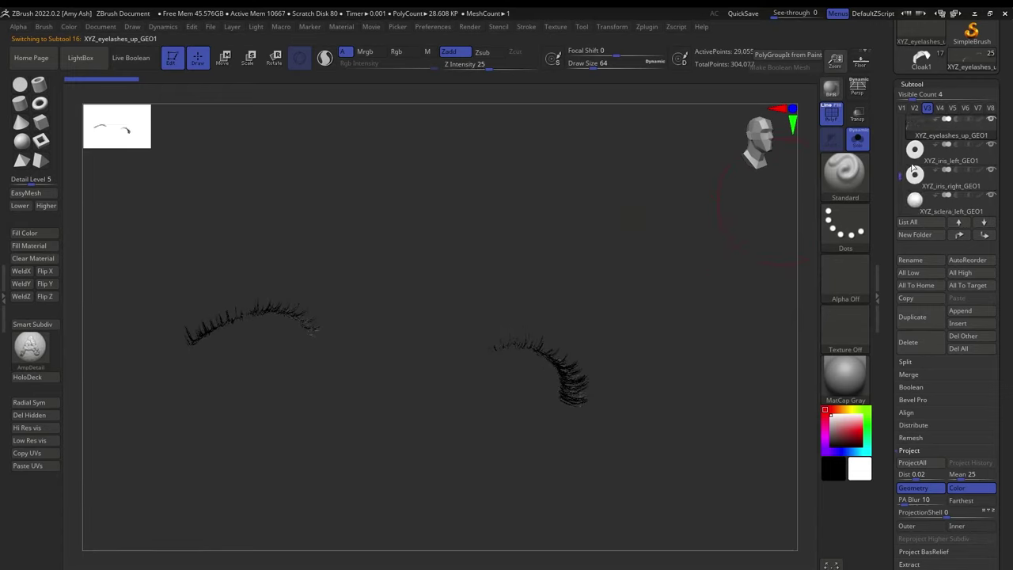
- Inspect the left and right iris, both sclera and the left tear duct parts
left_click(916, 150)
left_click(916, 176)
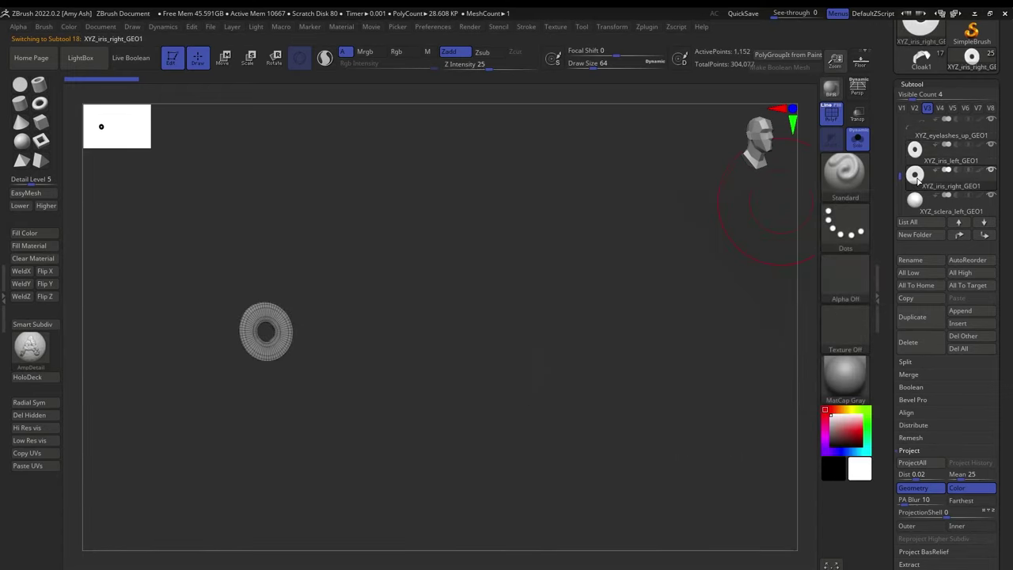
left_click(915, 200)
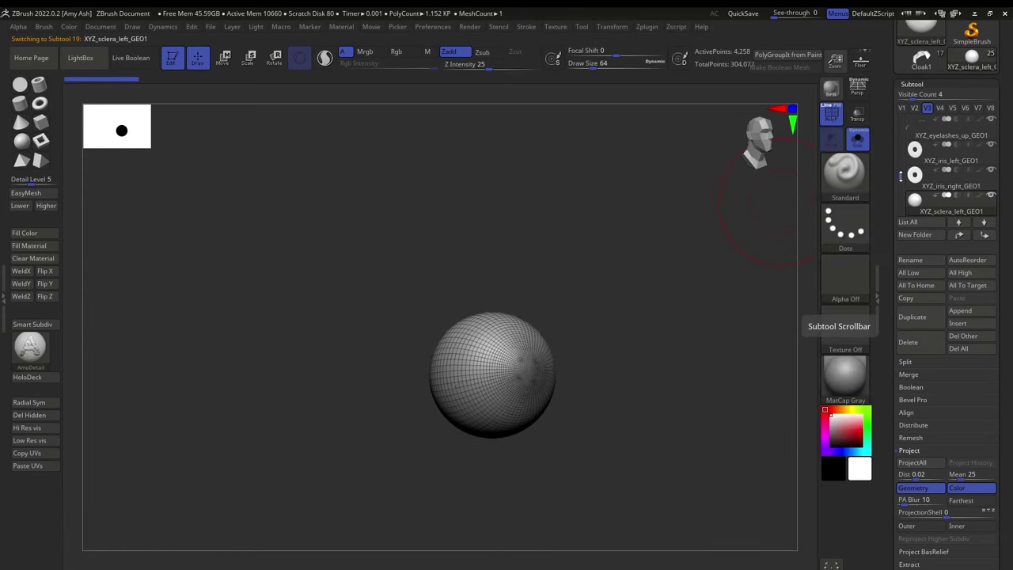
left_click_drag(900, 172, 901, 179)
left_click(916, 174)
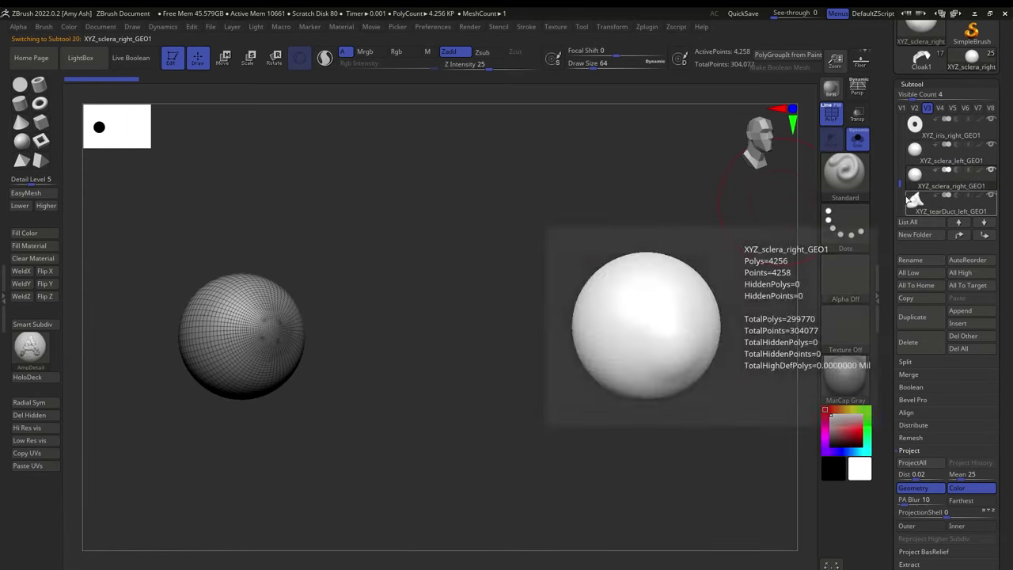
left_click(912, 202)
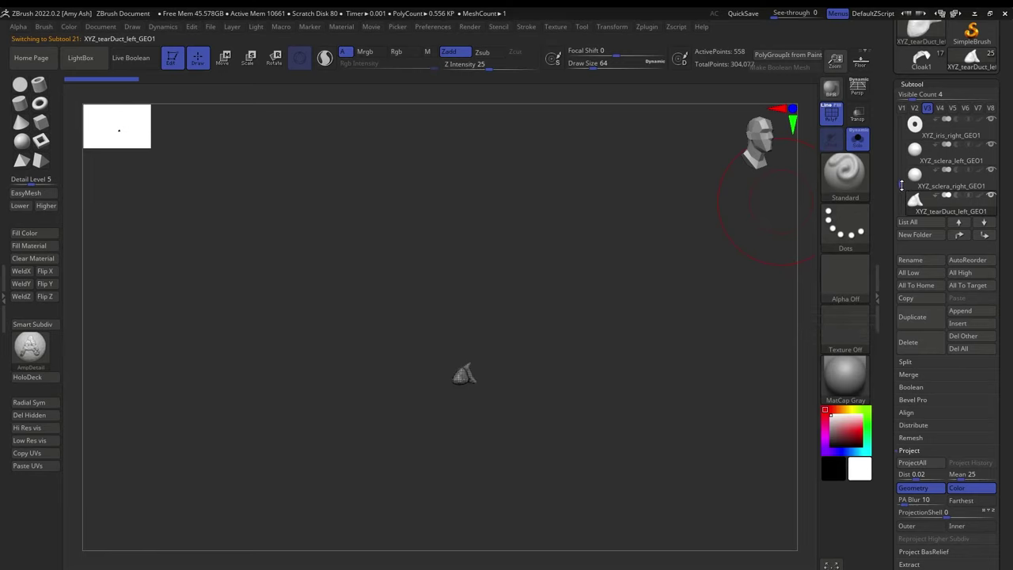
left_click_drag(902, 184, 902, 201)
- Check the left tear line, then frame the main head mesh front-on
left_click(918, 204)
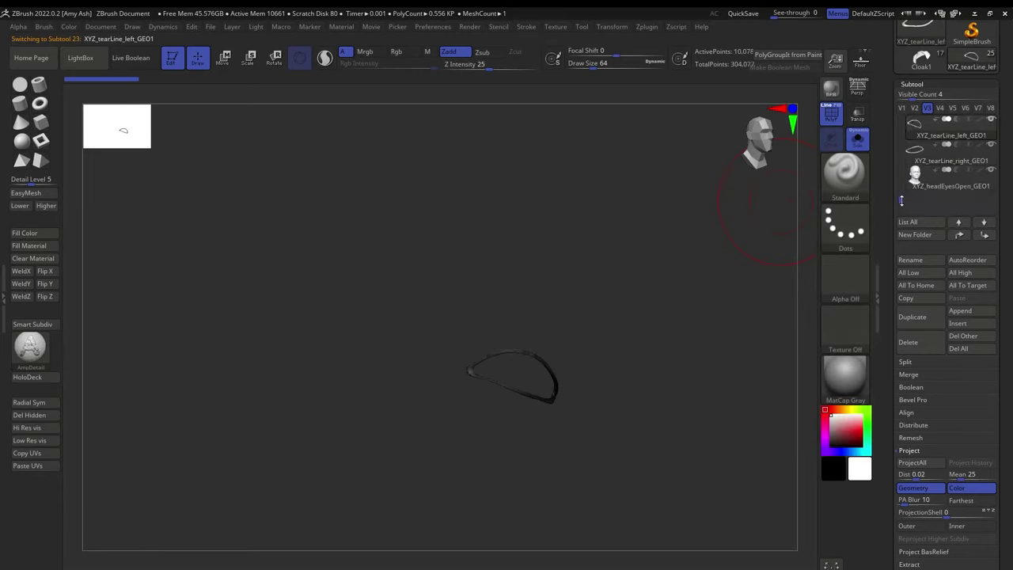
left_click(918, 180)
key("f")
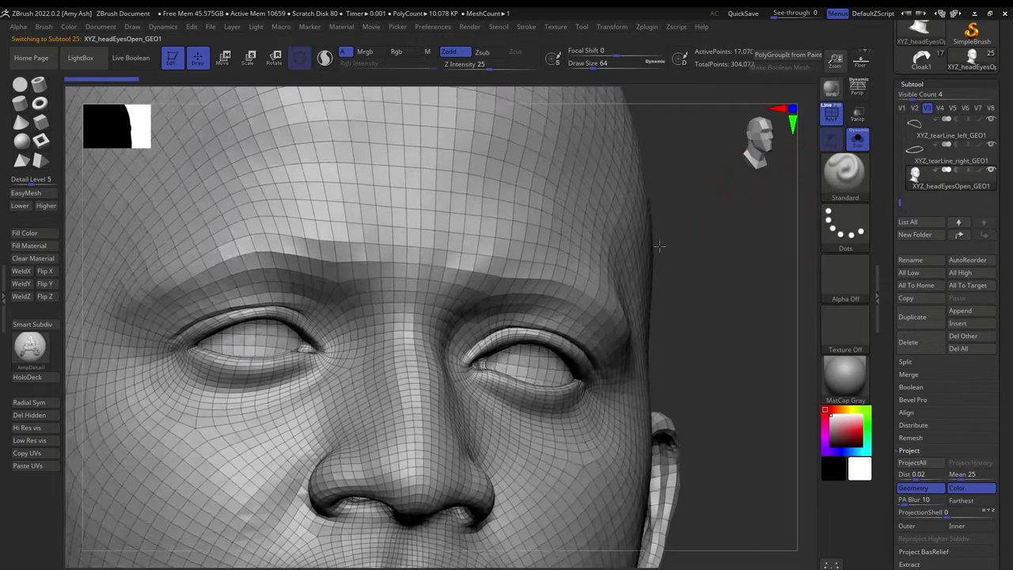
left_click_drag(760, 245, 672, 240)
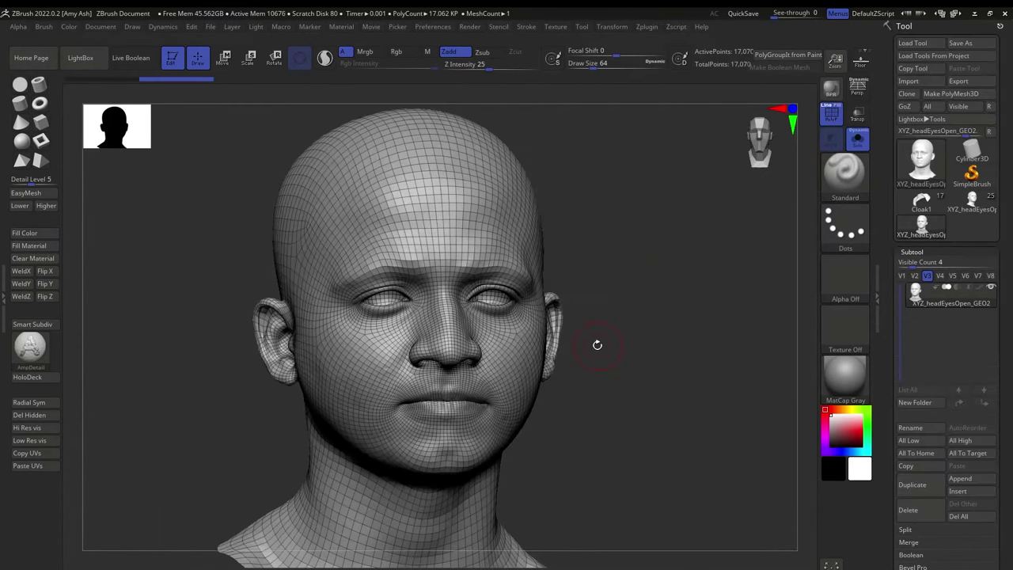
- Load the Cloak1 bust with all parts and wireframe hidden, then select XYZ_headEyesOpen_GEO2
left_click(924, 203)
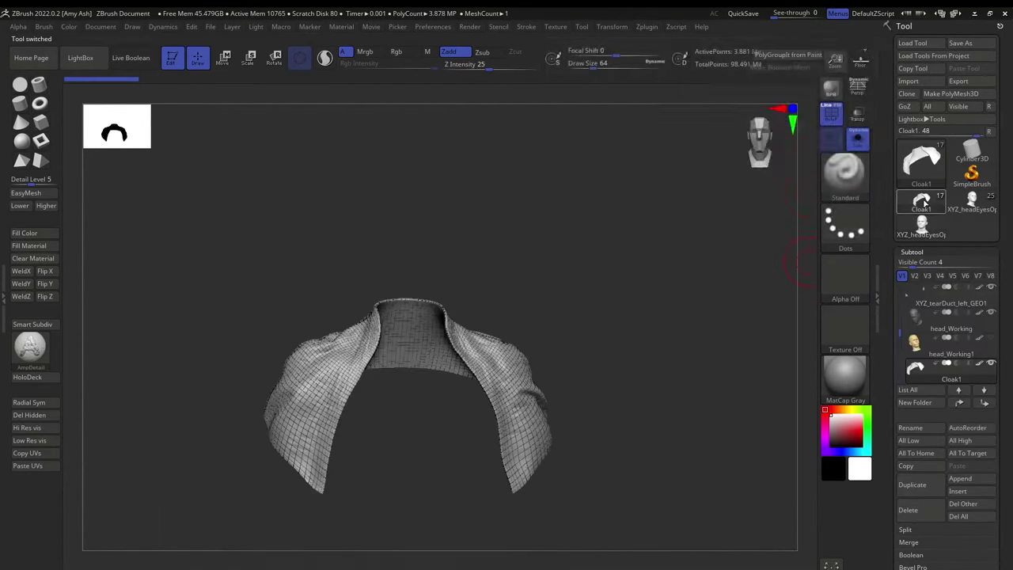
left_click(858, 138)
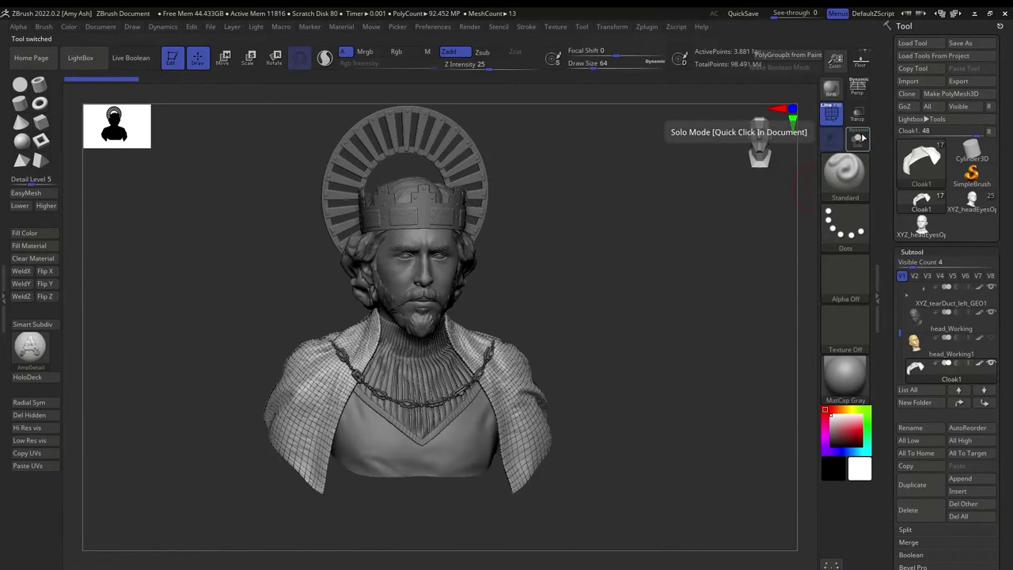
key("shift+f")
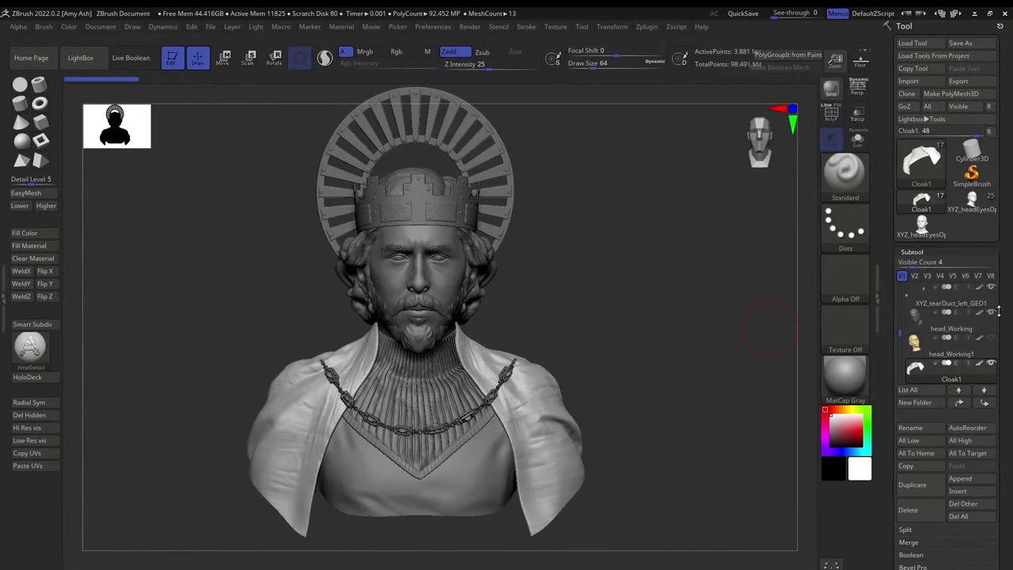
left_click(922, 224)
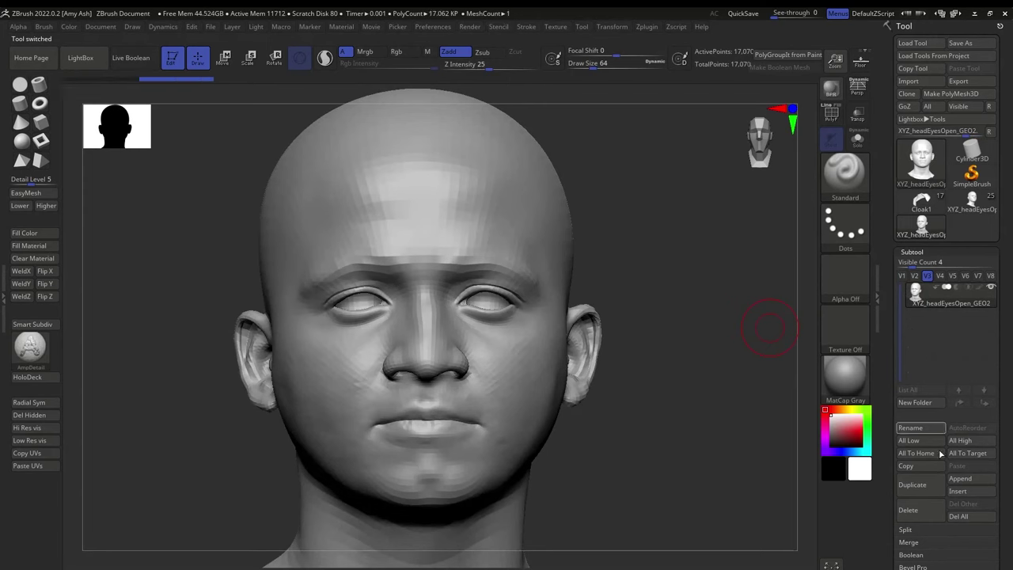
- Append the head_Working mesh from the Cloak1 bust to the XYZ_headEyesOpen_GEO2 head
left_click(960, 479)
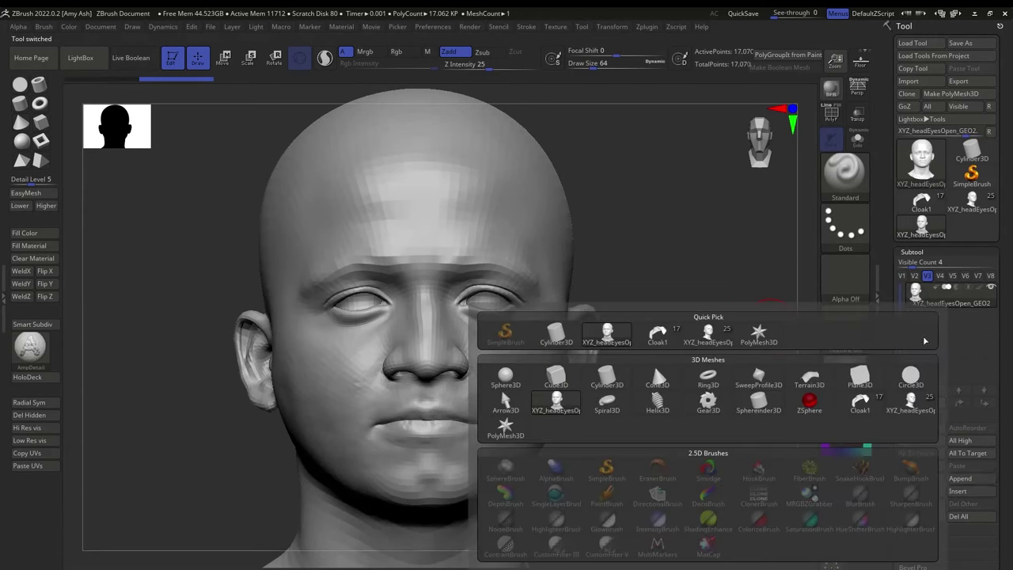
left_click(921, 200)
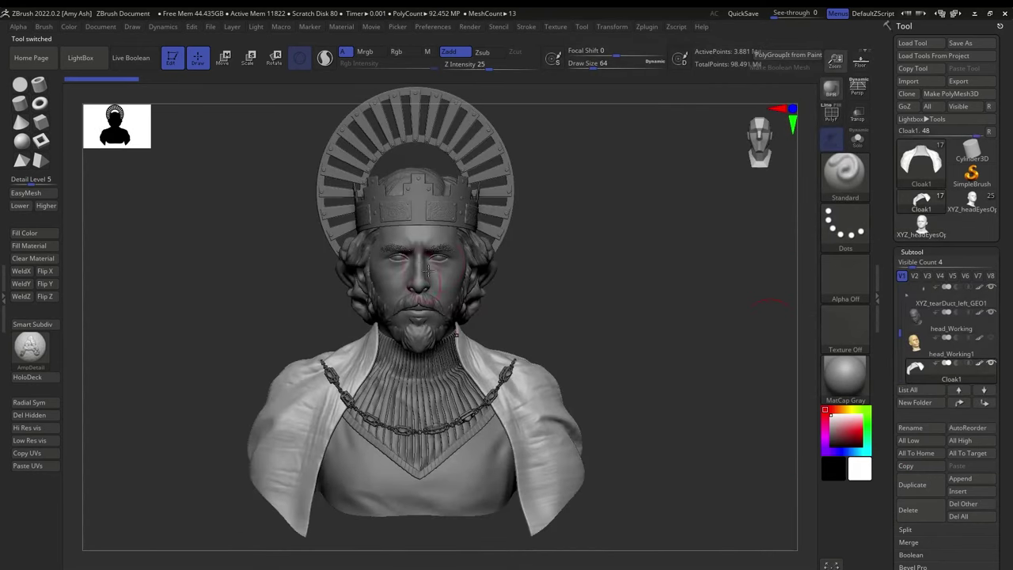
left_click(452, 277, "alt")
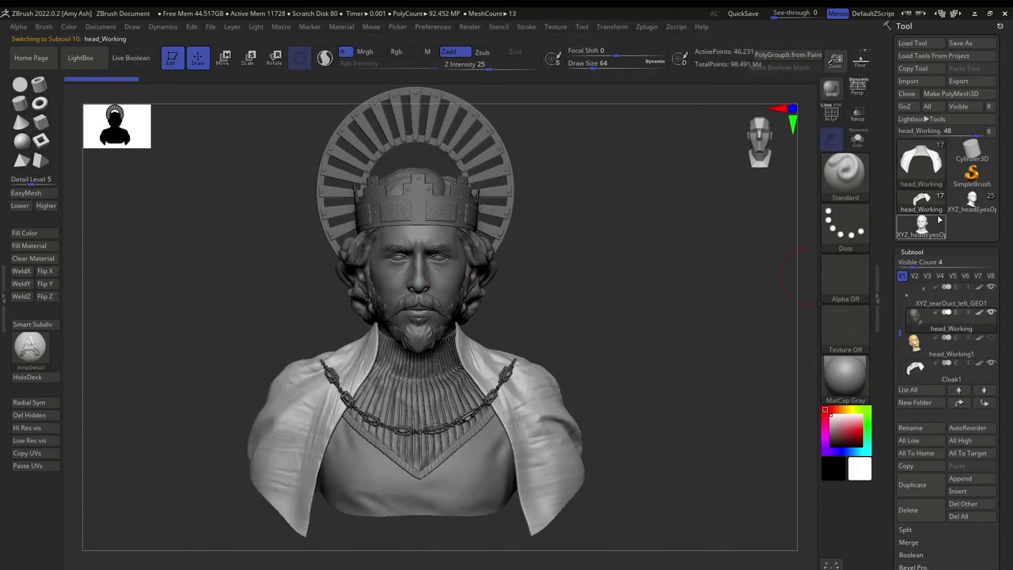
left_click(960, 478)
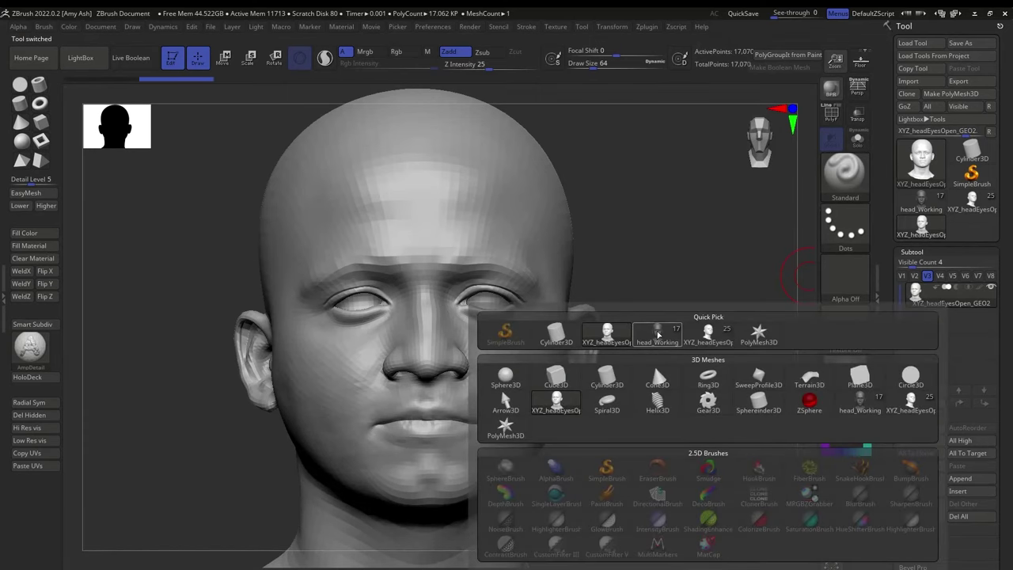
left_click(658, 335)
- Move and rotate head_Working1 with the gizmo onto the base head, then view it front-on
right_click_drag(654, 355, 483, 403, "ctrl")
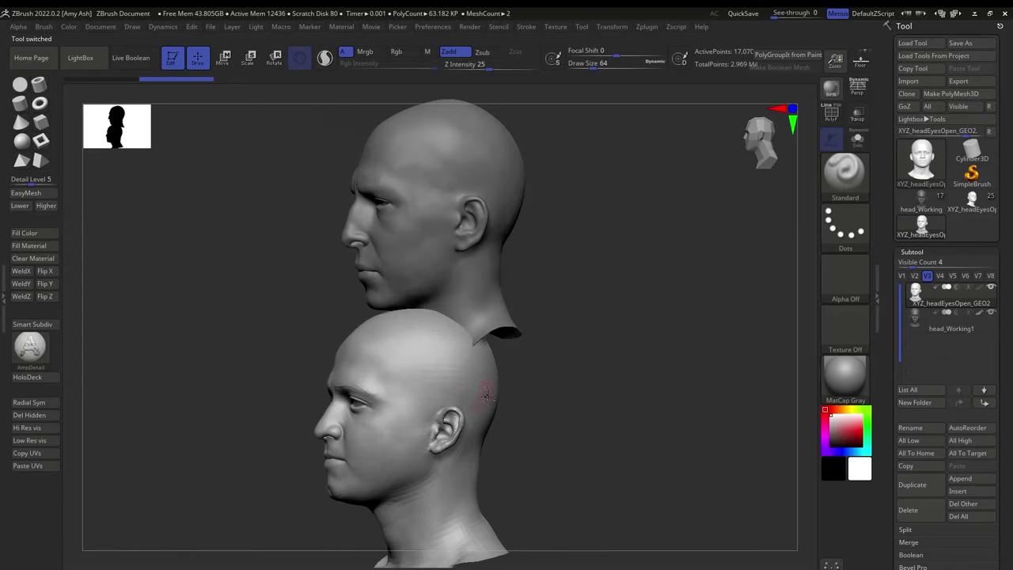
left_click(224, 57)
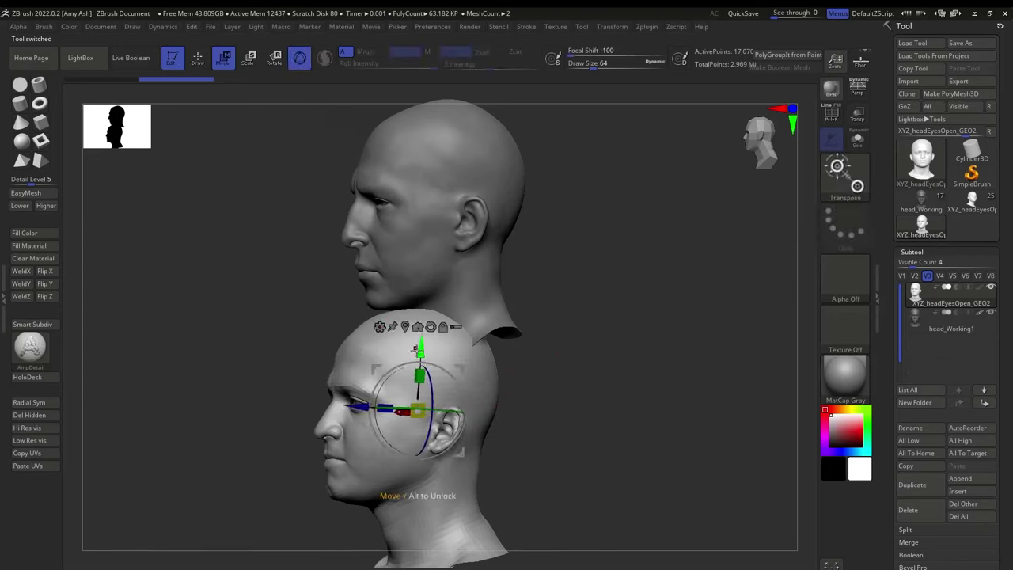
left_click_drag(421, 353, 432, 131)
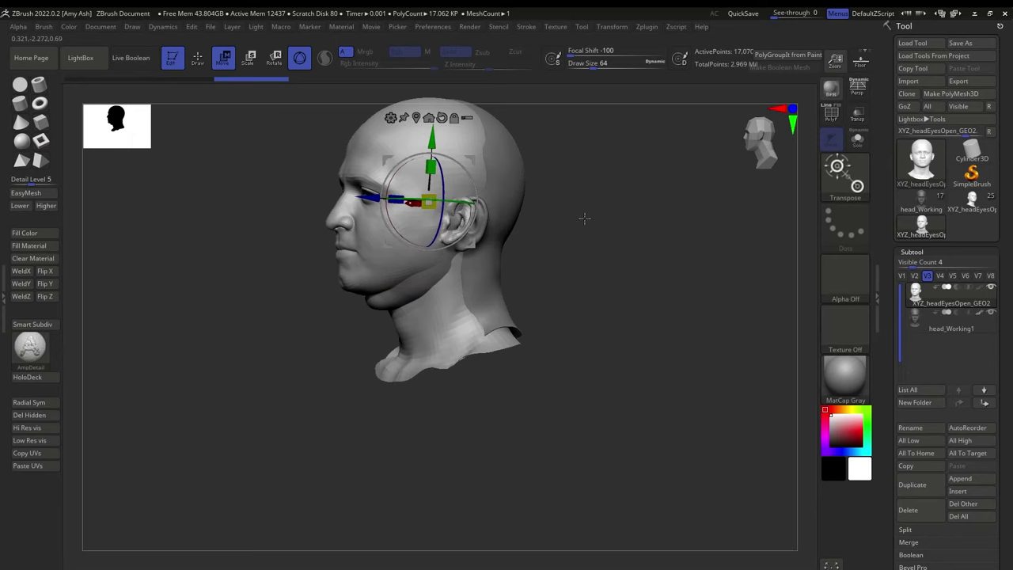
left_click_drag(364, 198, 375, 201)
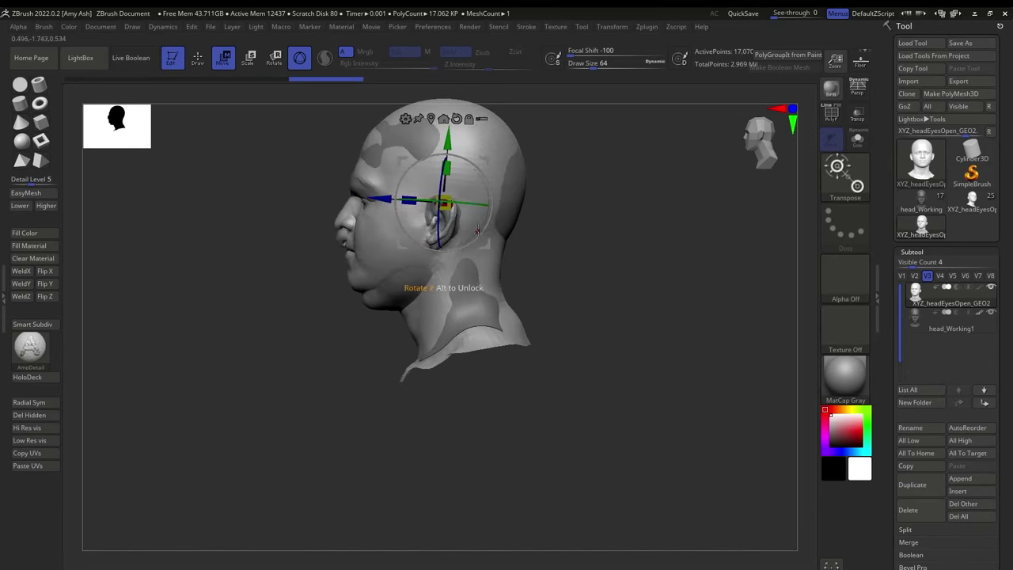
left_click_drag(478, 231, 480, 227)
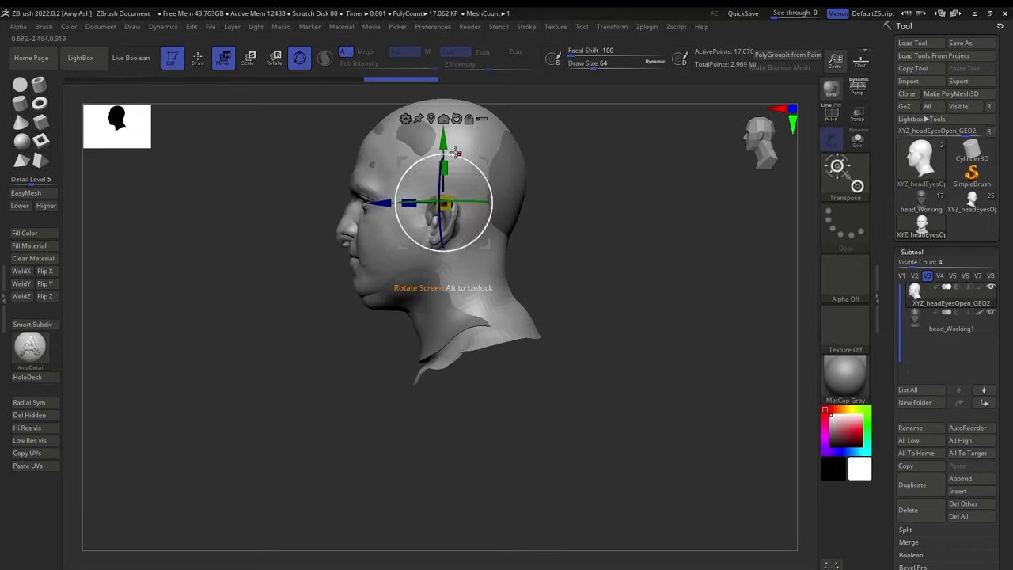
left_click_drag(444, 141, 445, 147)
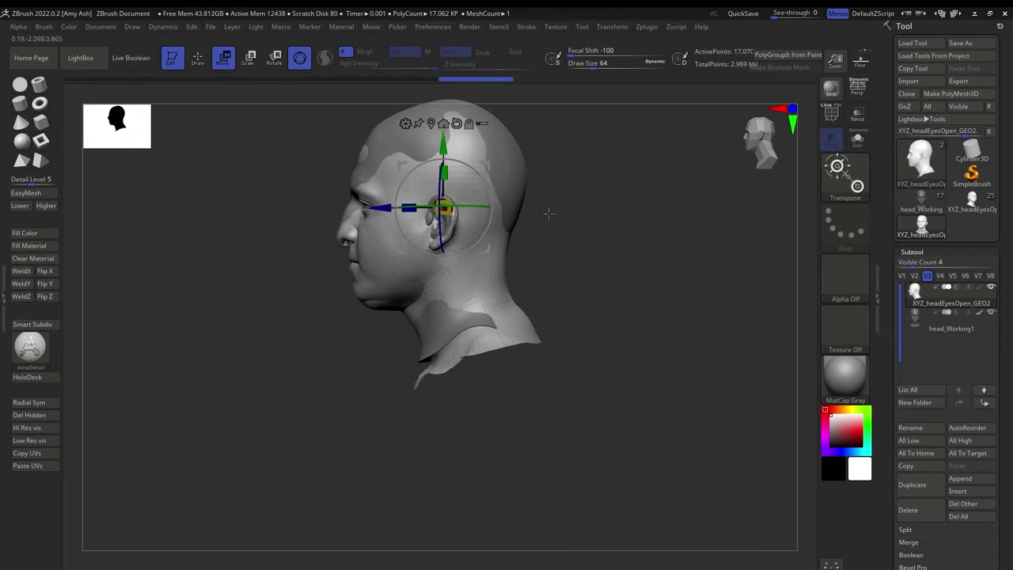
left_click_drag(546, 210, 578, 250)
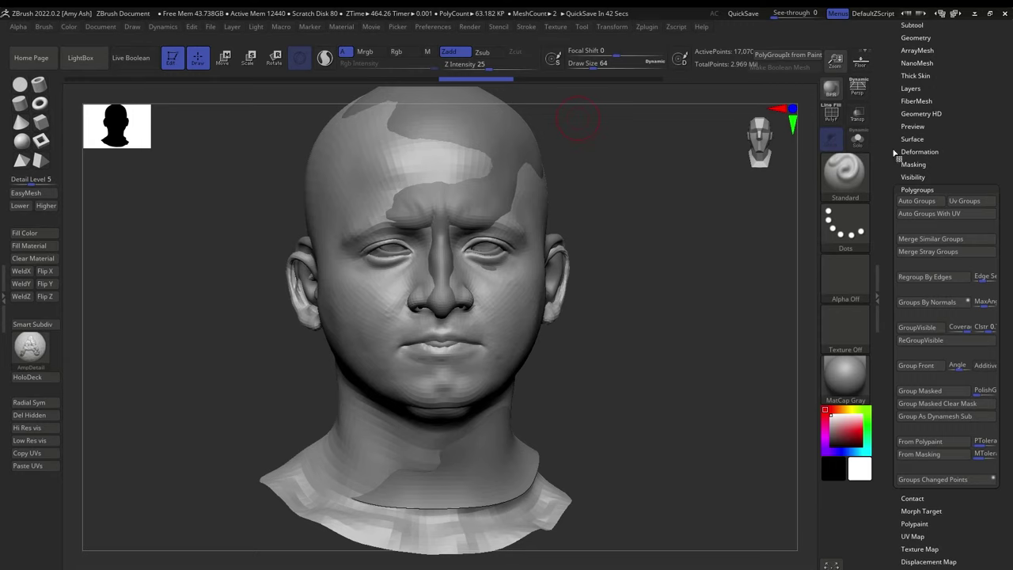
- Solo the head, group it by UV islands and show the polygroup wireframe
left_click(857, 139)
left_click_drag(631, 340, 606, 351)
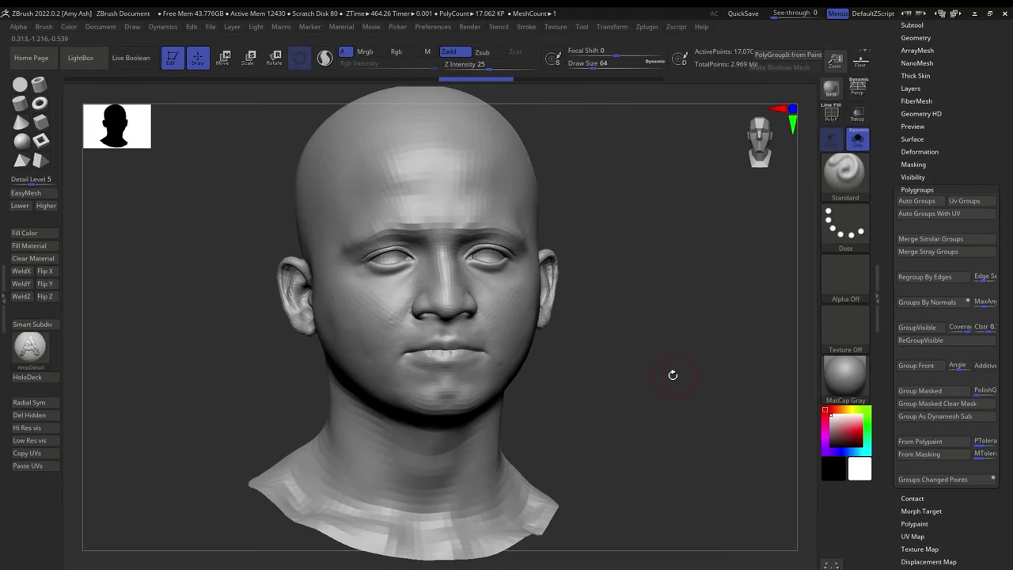
left_click(935, 215)
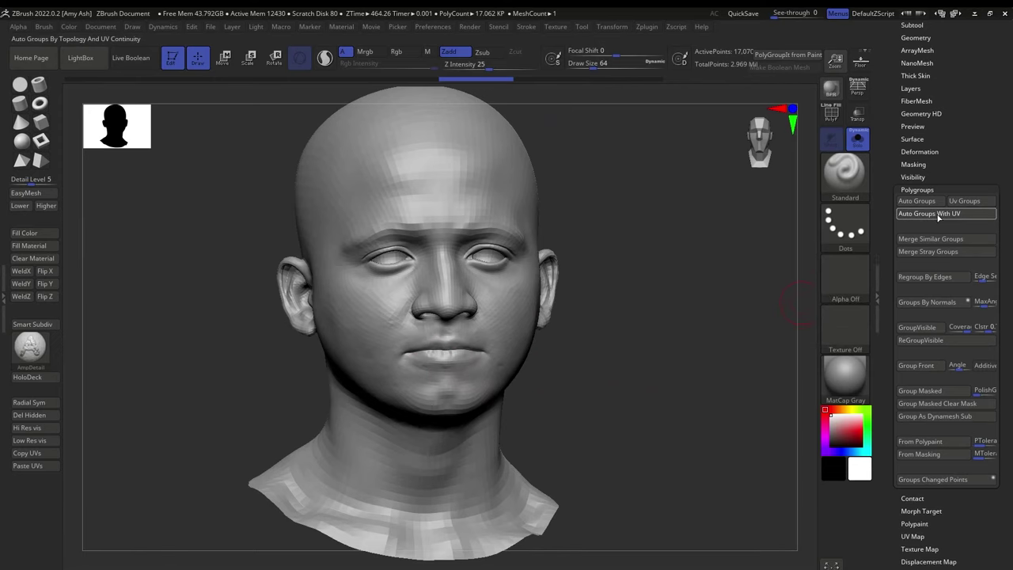
left_click_drag(604, 380, 625, 371)
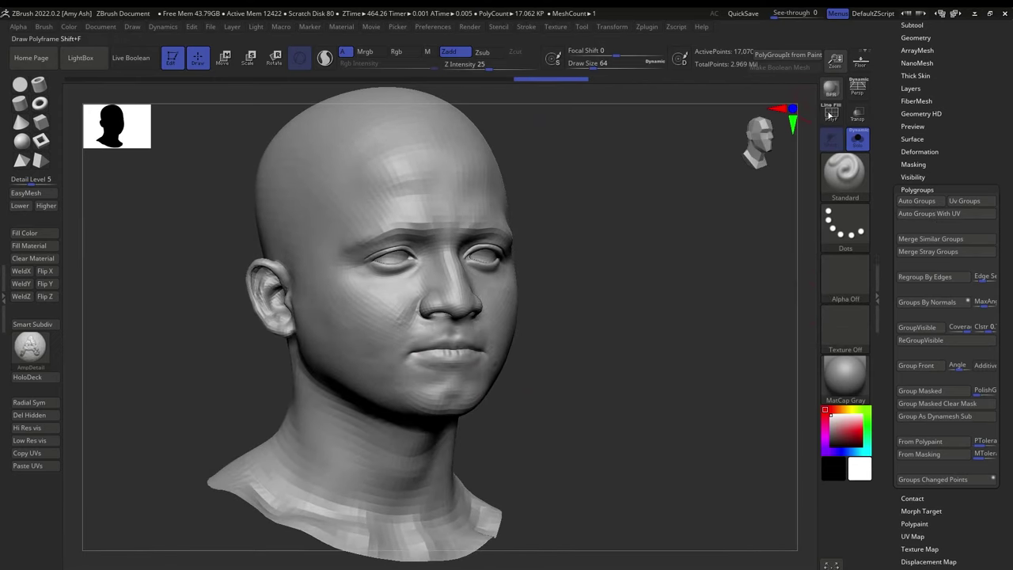
key("shift+f")
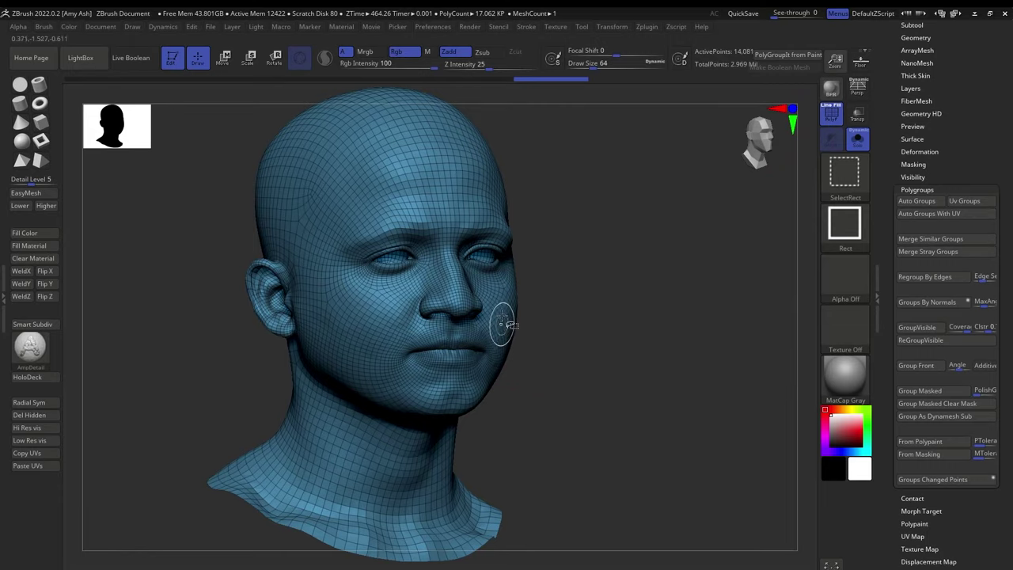
- Hide the small green inner polygroup, leaving the outer head surface visible
left_click(506, 323, "ctrl+shift")
left_click_drag(551, 357, 498, 361)
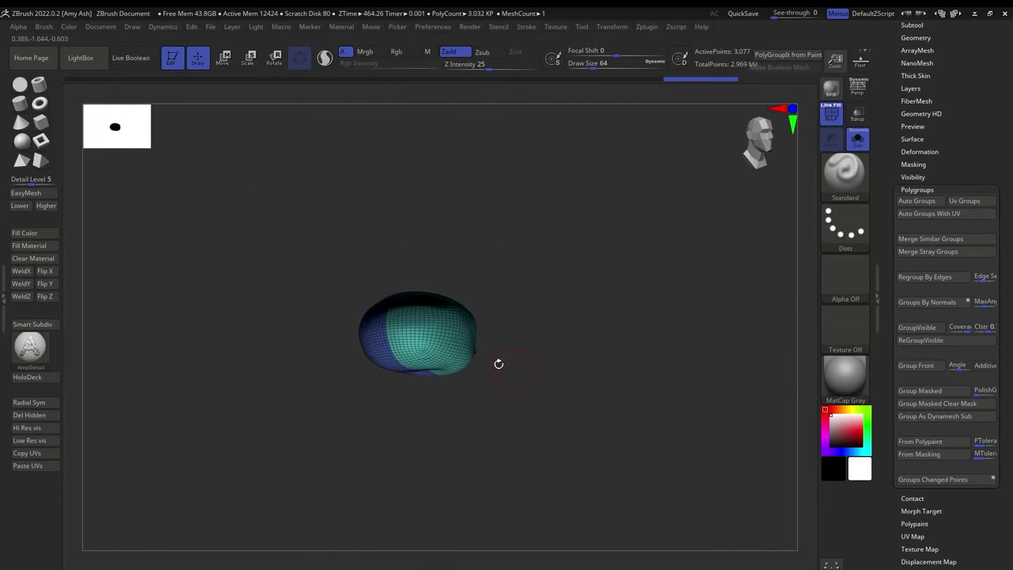
left_click(451, 336, "ctrl+alt+shift")
left_click(386, 346, "ctrl+shift")
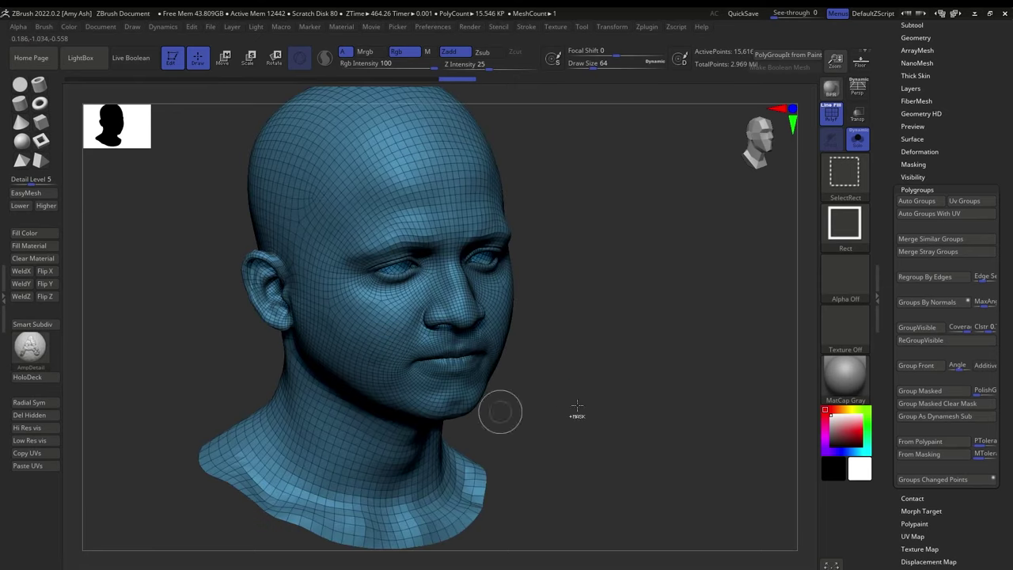
mouse_move(577, 412)
left_mouse_down()
mouse_move(636, 245)
mouse_move(407, 396)
mouse_move(536, 362)
mouse_move(498, 418)
mouse_move(492, 405)
mouse_move(543, 346)
mouse_move(102, 369)
left_mouse_up()
left_click(411, 380, "ctrl+alt+shift")
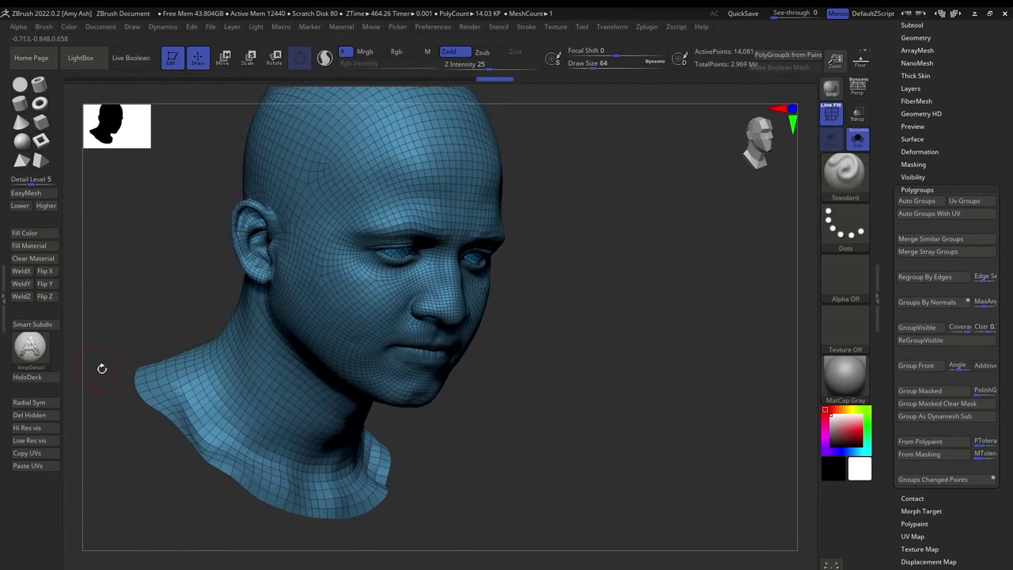
- Delete the hidden inner polygons and orbit the head to check it is whole
left_click(29, 415)
left_click_drag(628, 362, 578, 353)
mouse_move(577, 279)
left_mouse_down("ctrl+shift")
mouse_move(407, 475)
mouse_move(461, 494)
mouse_move(359, 475)
left_mouse_up("ctrl+shift")
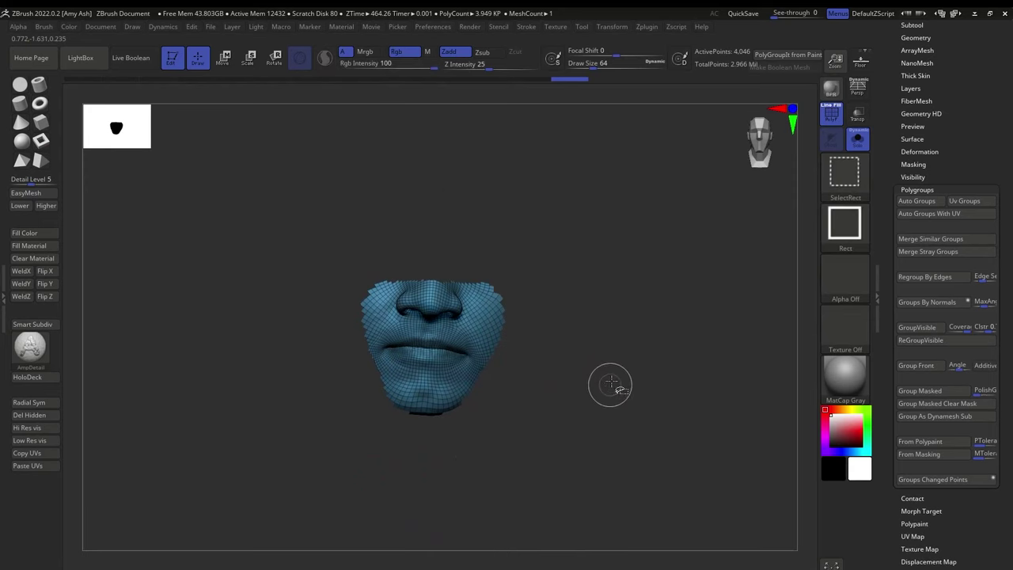
left_click(609, 419, "ctrl+shift")
right_click_drag(604, 342, 664, 182, "ctrl")
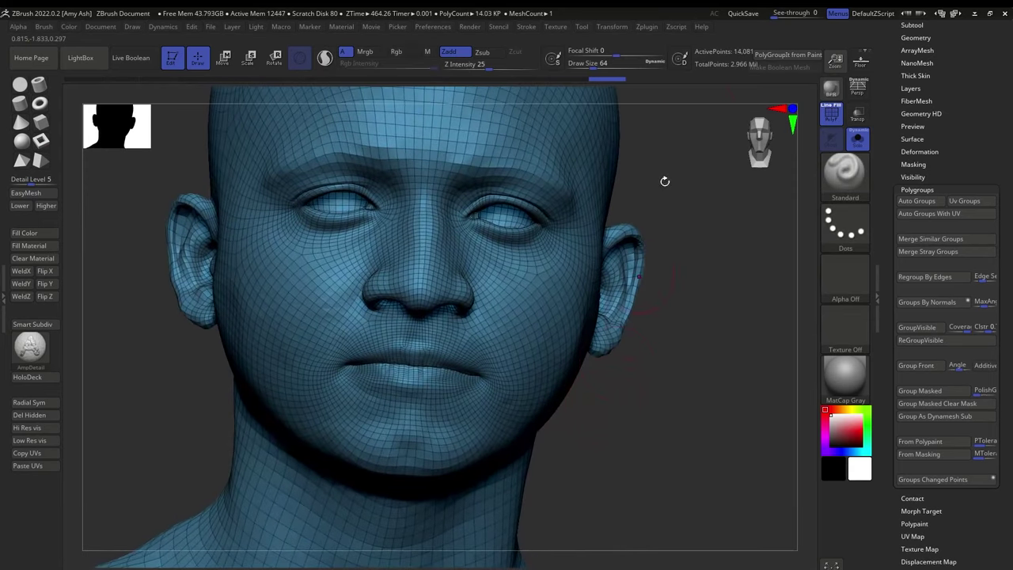
left_click_drag(687, 155, 645, 280)
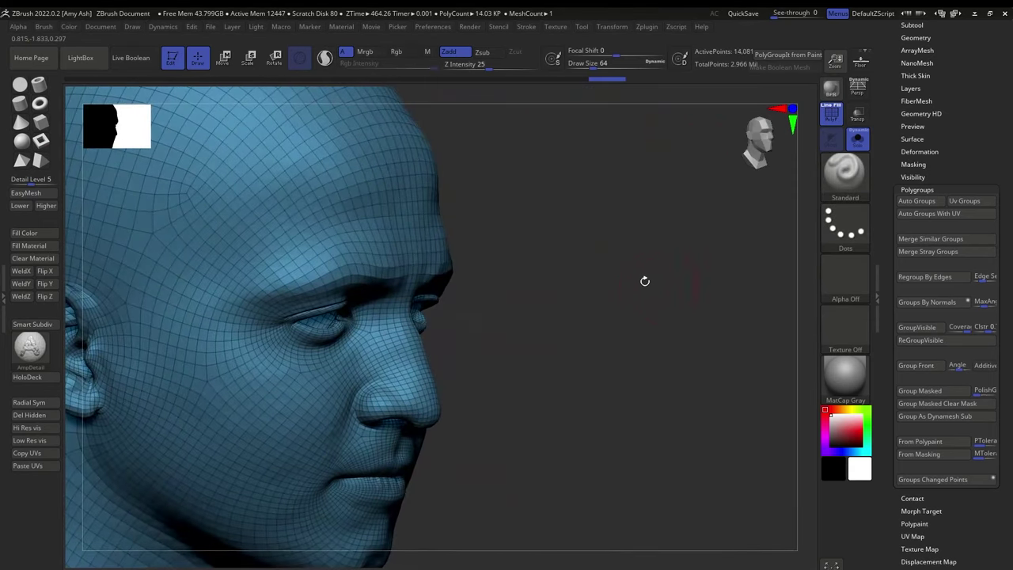
mouse_move(644, 280)
right_mouse_down("ctrl")
mouse_move(594, 303)
mouse_move(588, 245)
mouse_move(577, 335)
mouse_move(560, 339)
mouse_move(563, 311)
mouse_move(556, 341)
mouse_move(529, 346)
mouse_move(570, 301)
right_mouse_up("ctrl")
- Delete the inner lower eyelid polyloop using ZModeler at size 1 with Delete > Polyloop
left_click(846, 169)
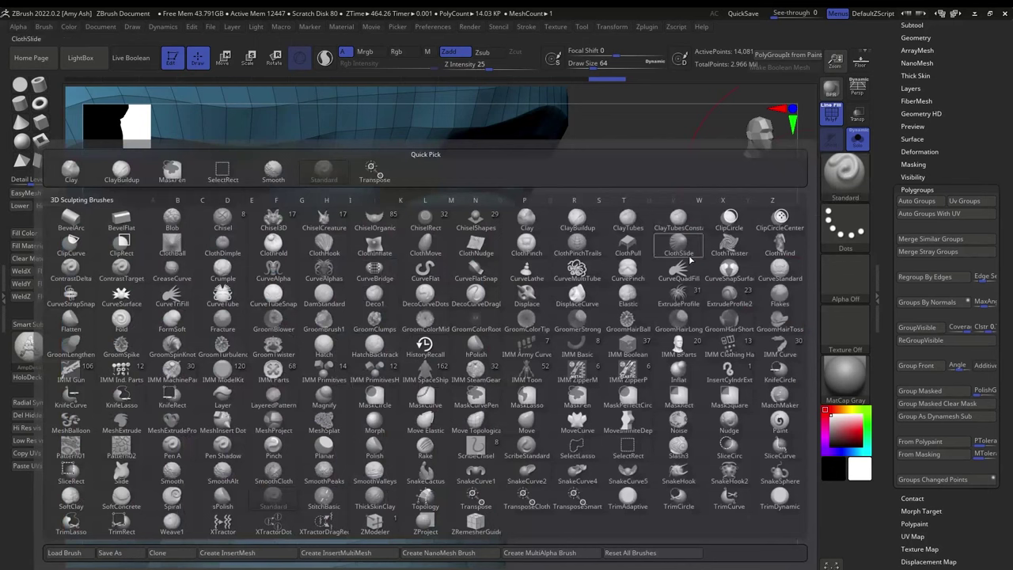
left_click(377, 525)
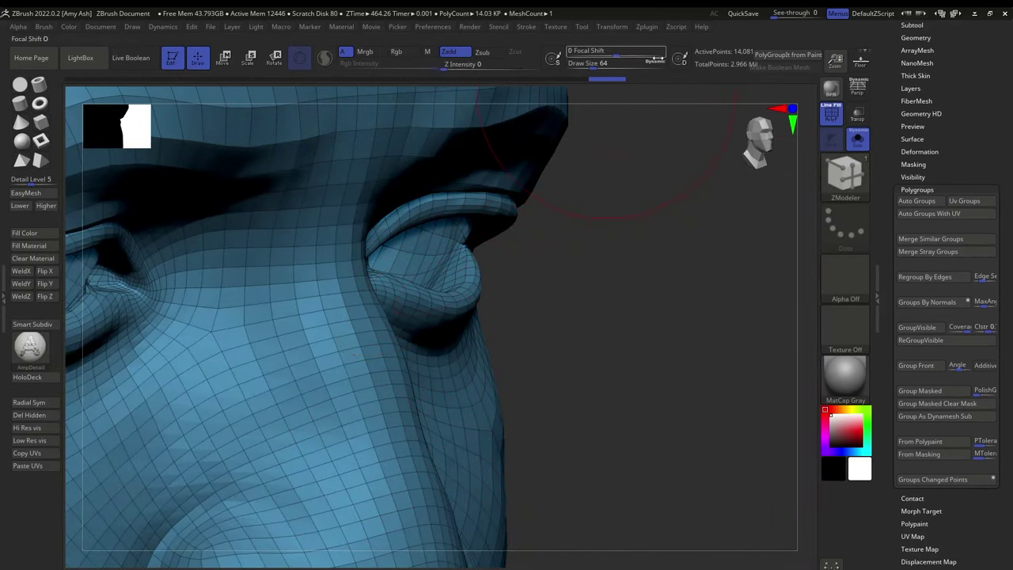
left_click_drag(657, 66, 567, 66)
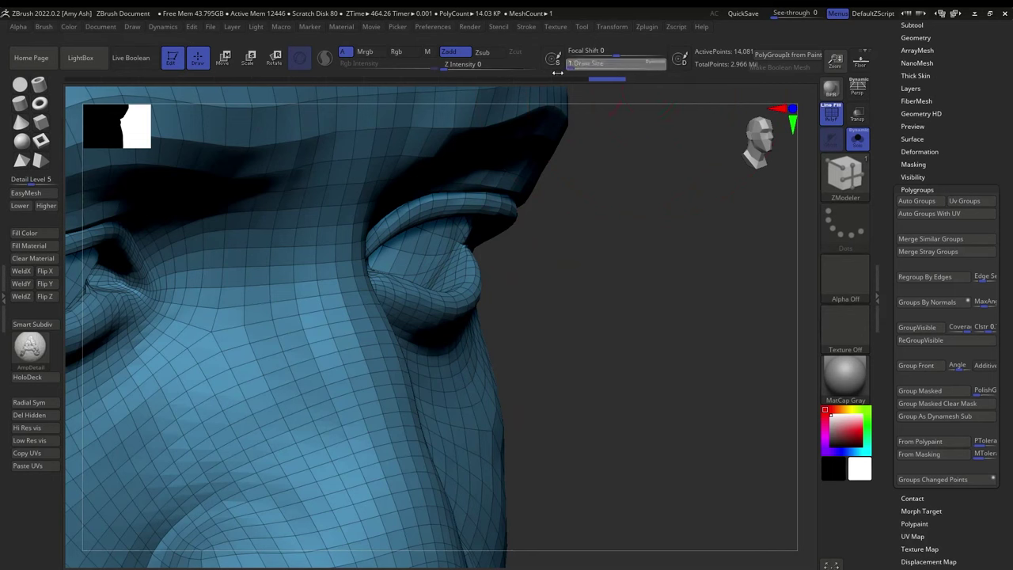
key("space")
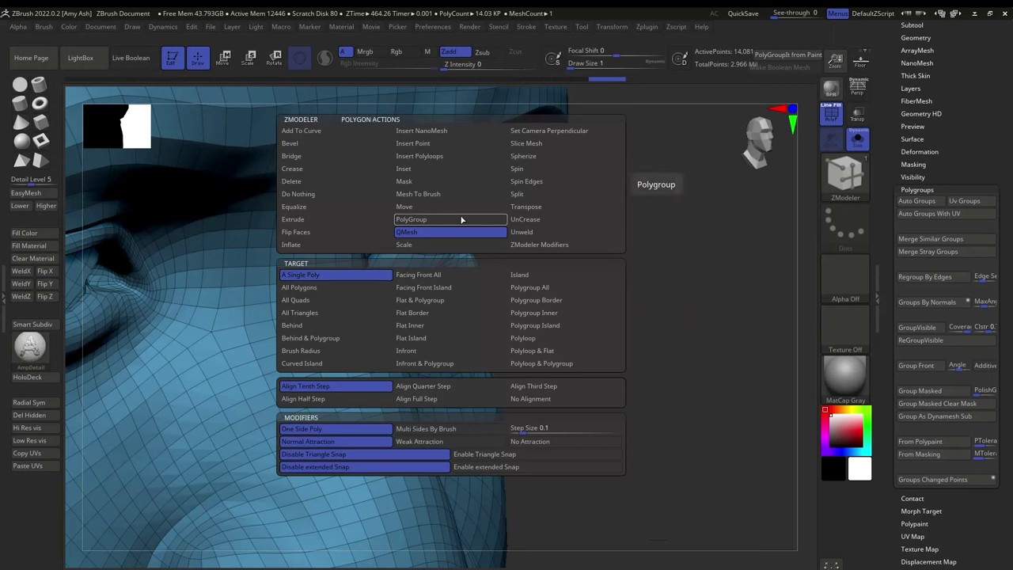
left_click(331, 182)
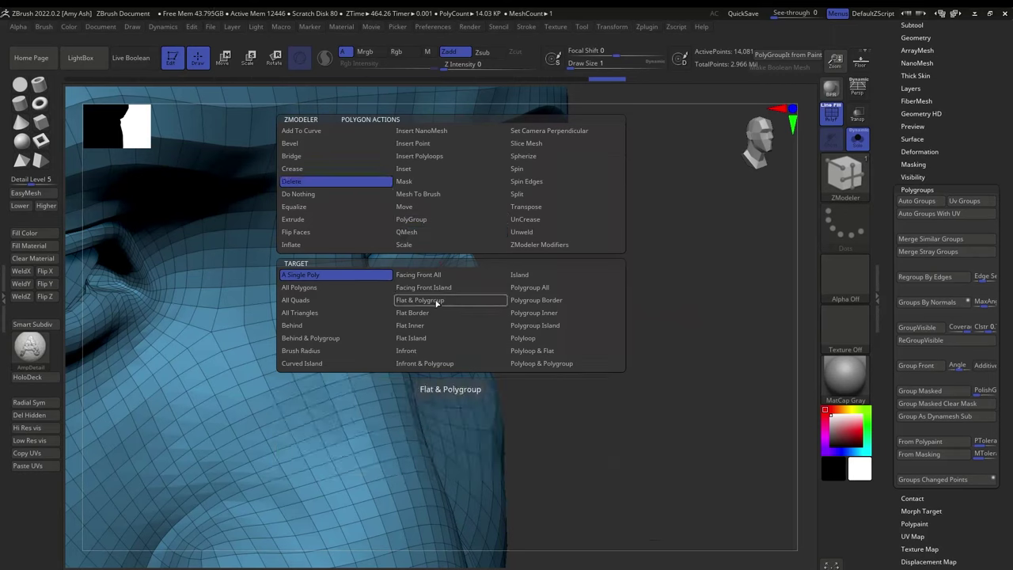
left_click(522, 338)
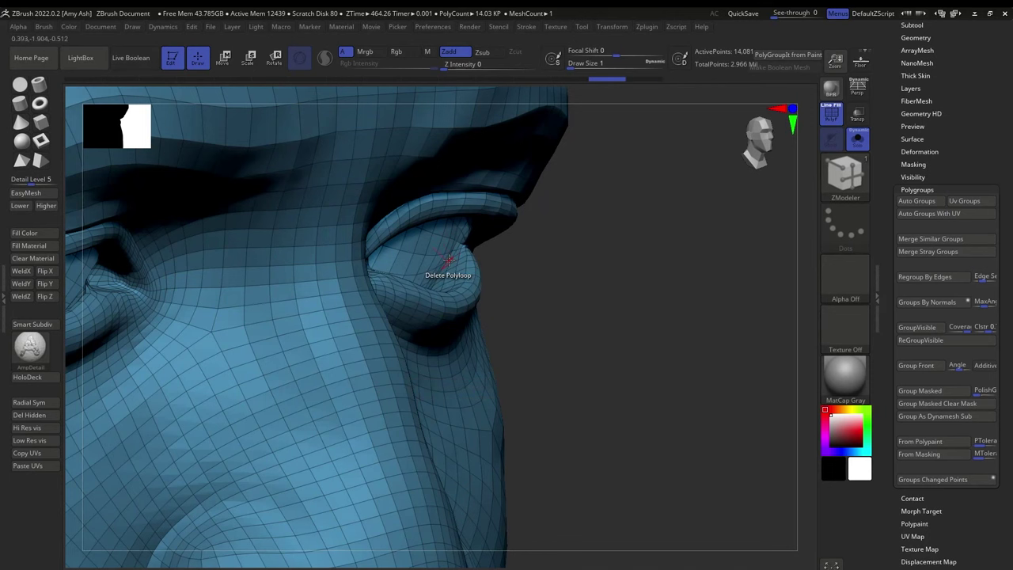
left_click(450, 262)
- Auto-group the head, delete both hidden eyeball polygroups, then regroup by UV islands
left_click_drag(581, 285, 555, 299)
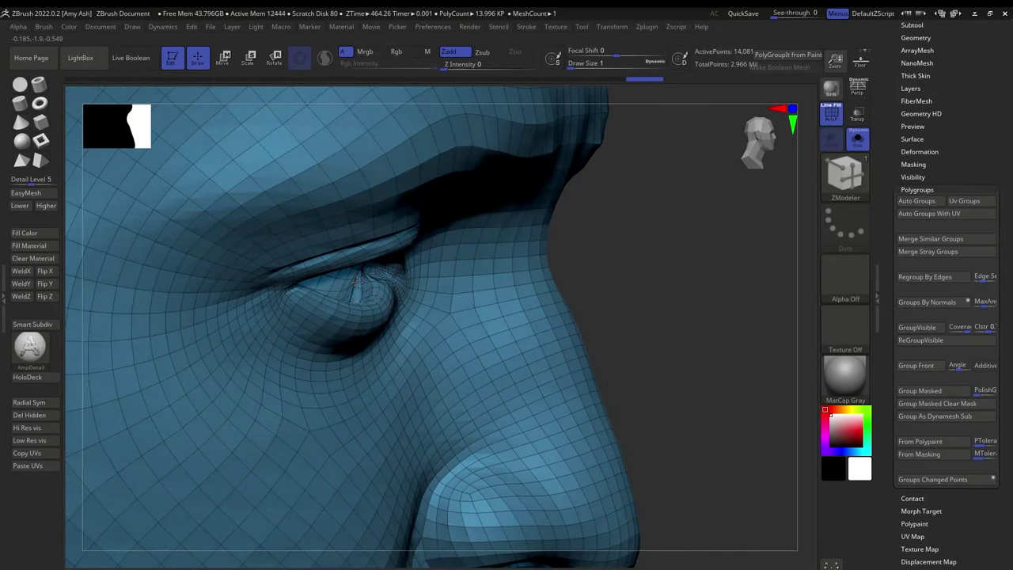
left_click_drag(649, 294, 733, 291)
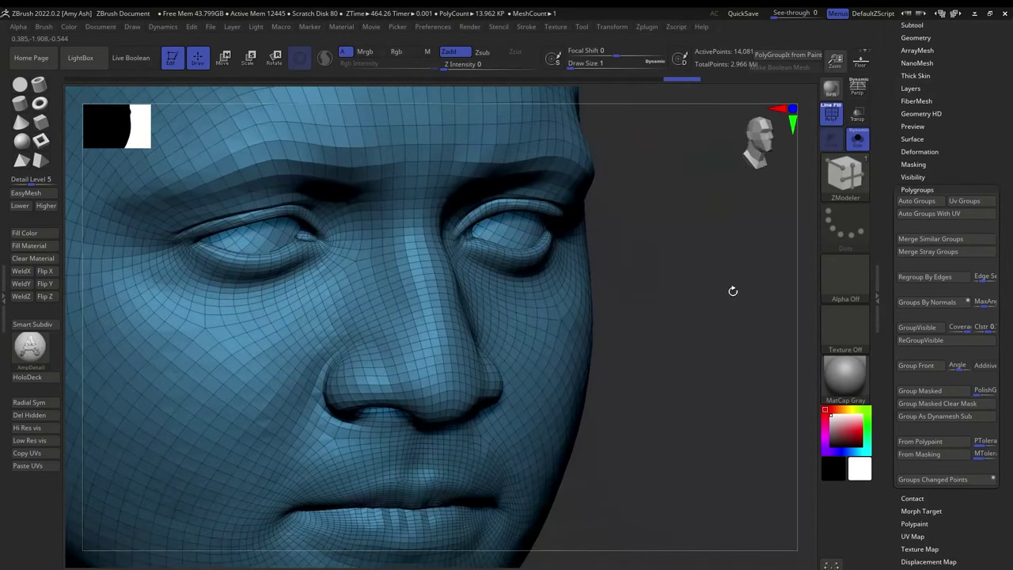
left_click(916, 200)
key("ctrl+shift")
left_click(511, 235, "ctrl+shift")
left_click(513, 237, "ctrl+shift")
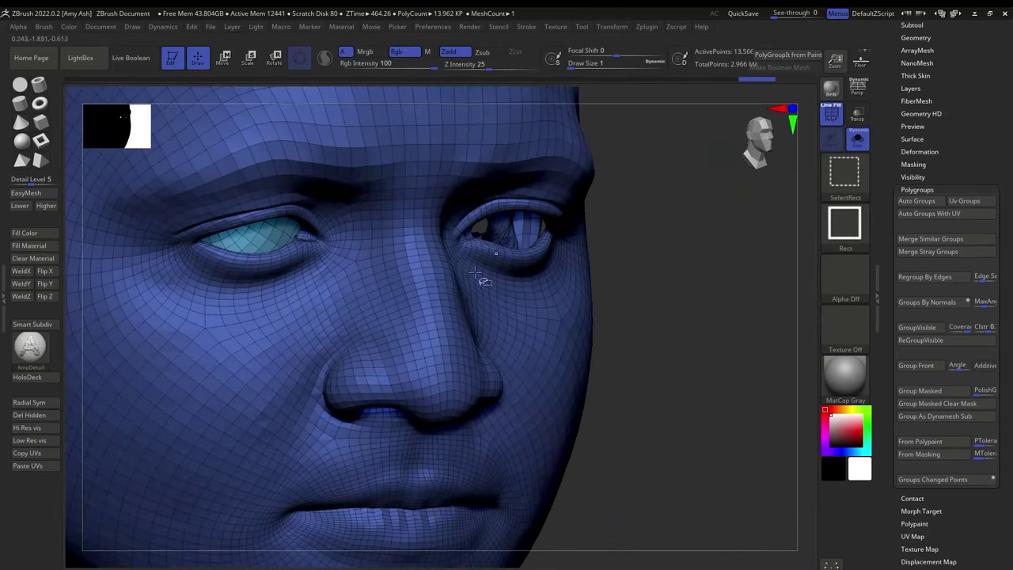
left_click(271, 249, "ctrl+alt+shift")
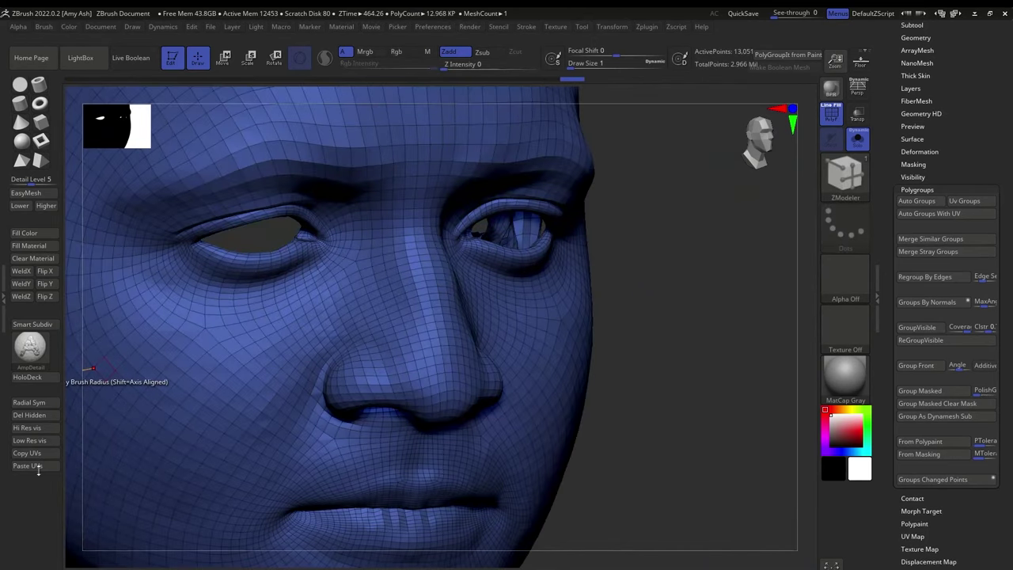
left_click(30, 414)
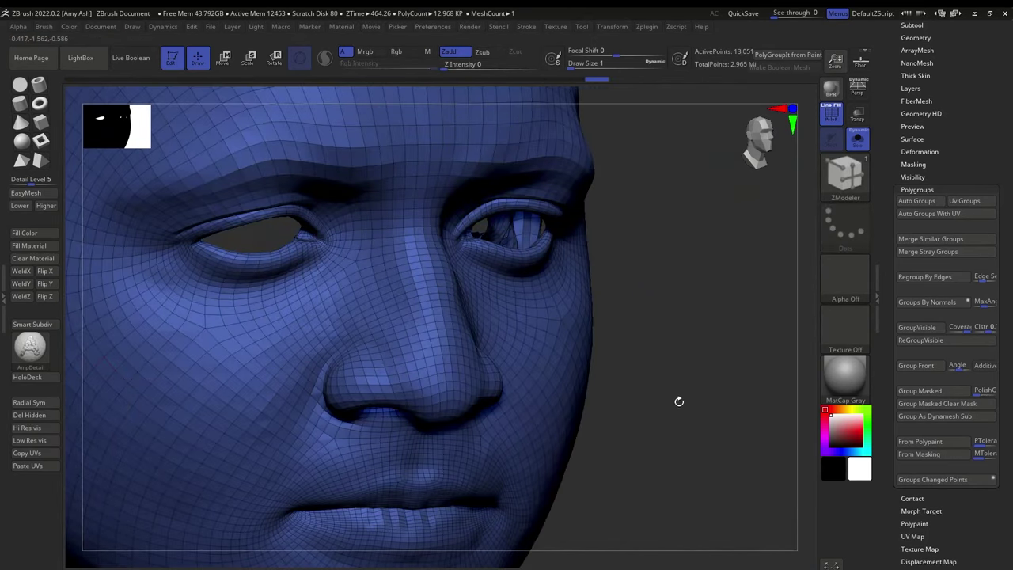
left_click_drag(686, 385, 651, 355, "shift")
left_click(909, 214)
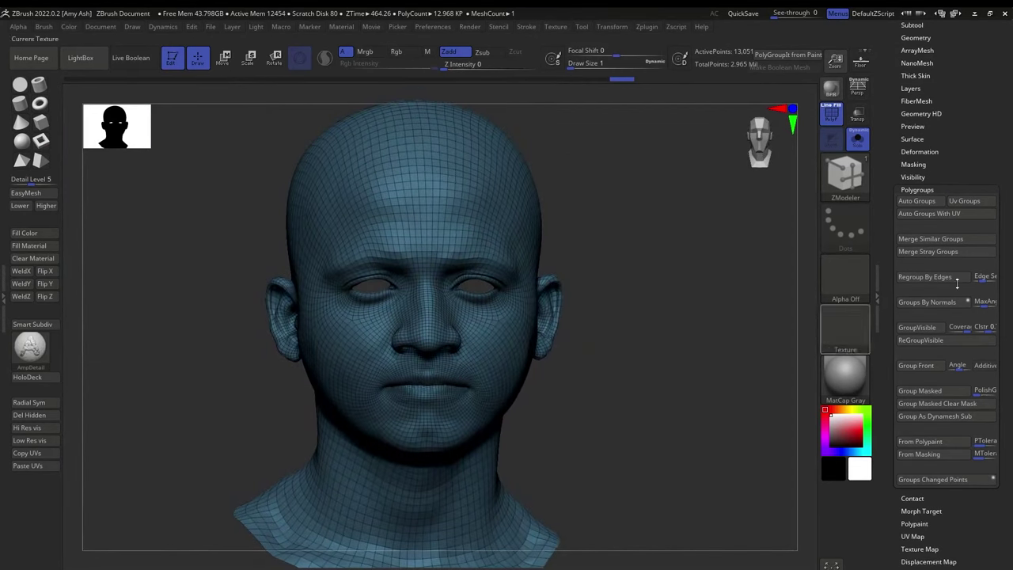
- Preview the head's flattened UV layout with Morph UV, then restore the head shape
left_click(950, 190)
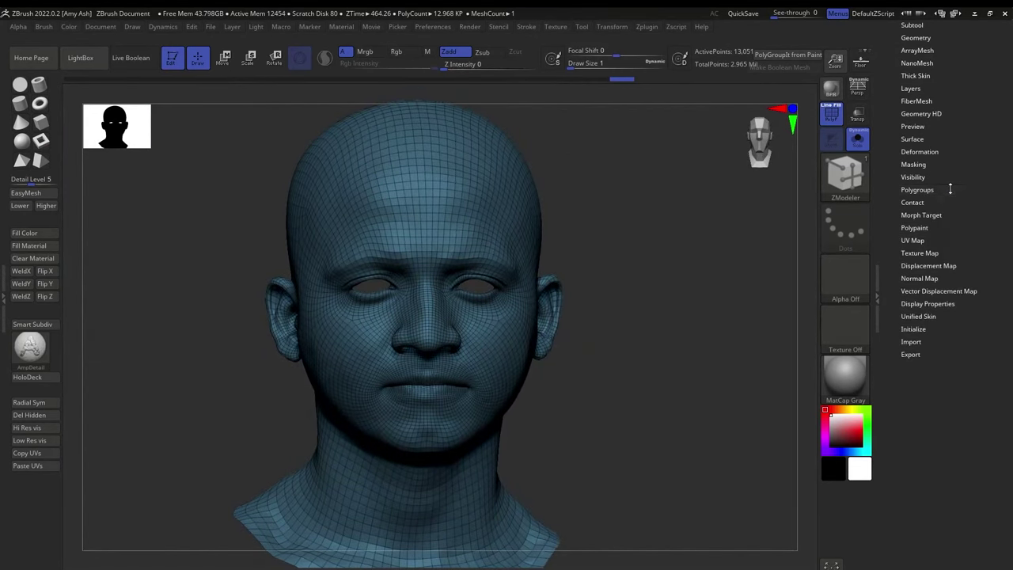
left_click(914, 240)
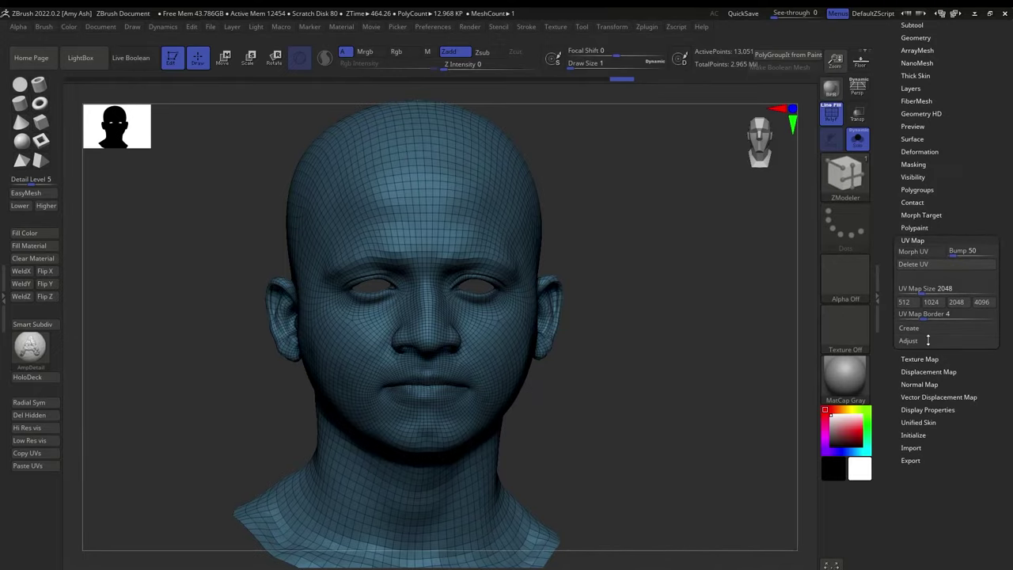
left_click(920, 251)
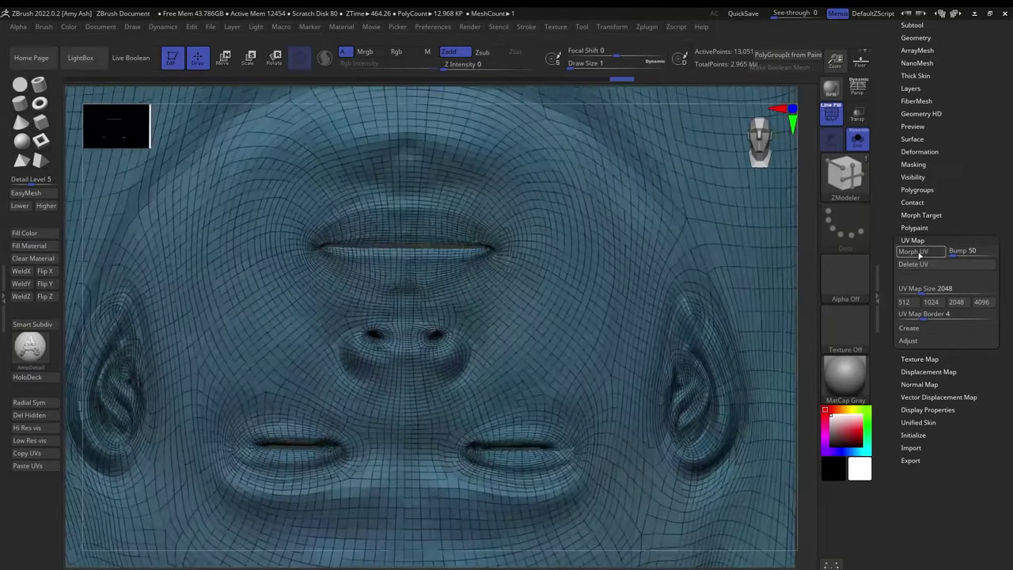
left_click(919, 252)
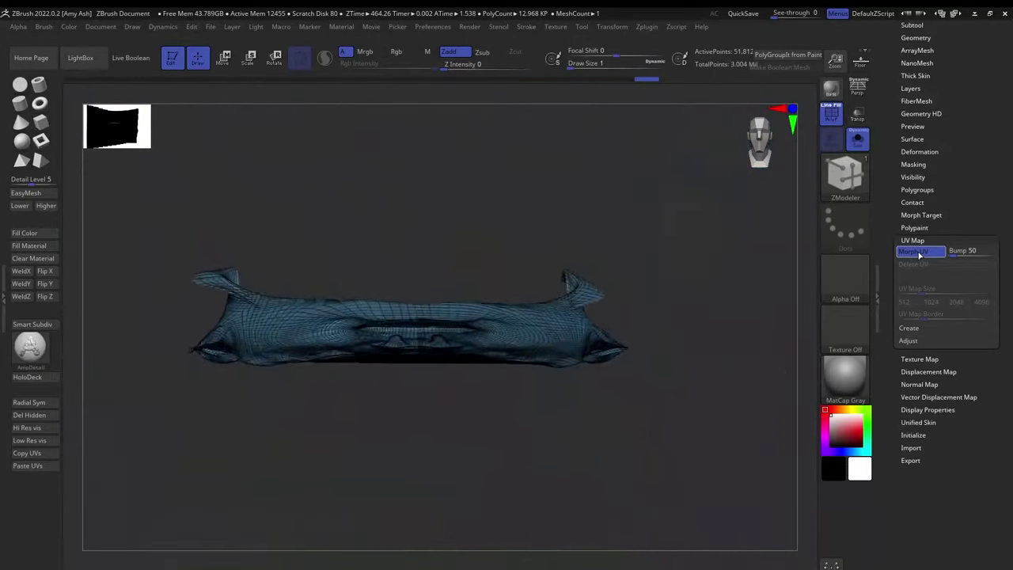
- Turn Solo off so the scan and new head display together
left_click_drag(627, 296, 647, 303)
left_click(857, 140)
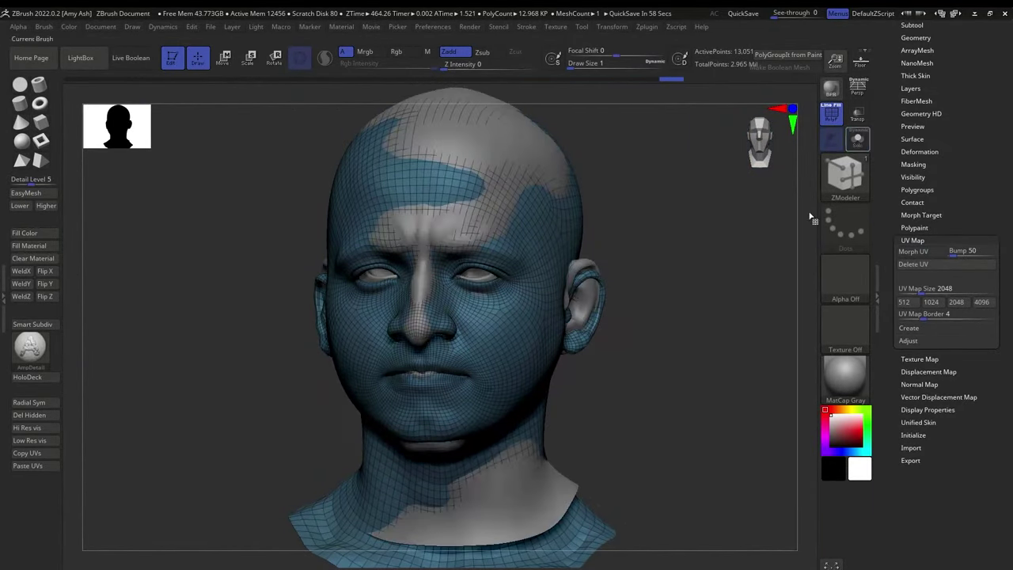
left_click_drag(613, 342, 639, 305)
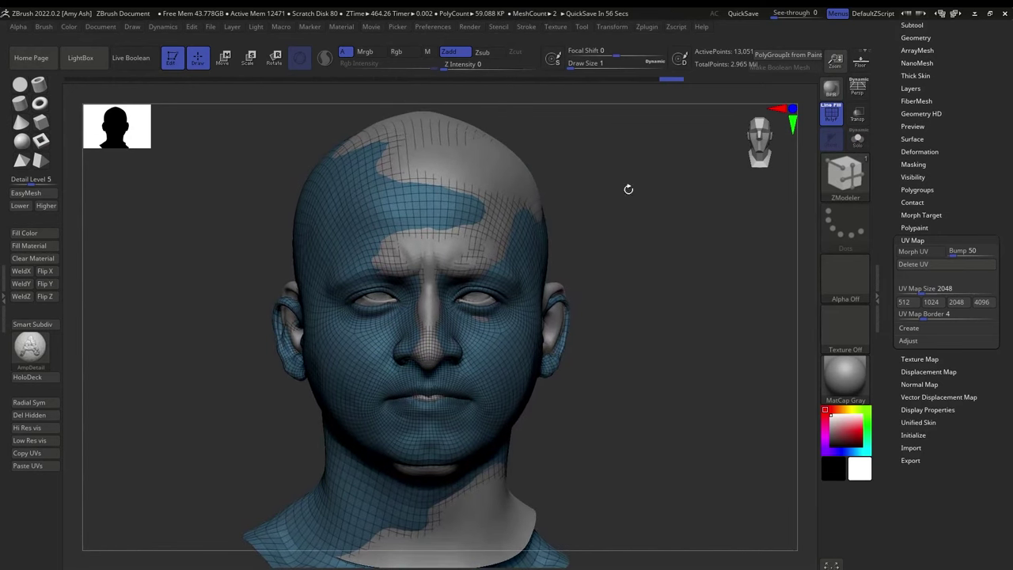
- Launch ZWrap from the plugins and orbit both heads to a front view
left_click(648, 27)
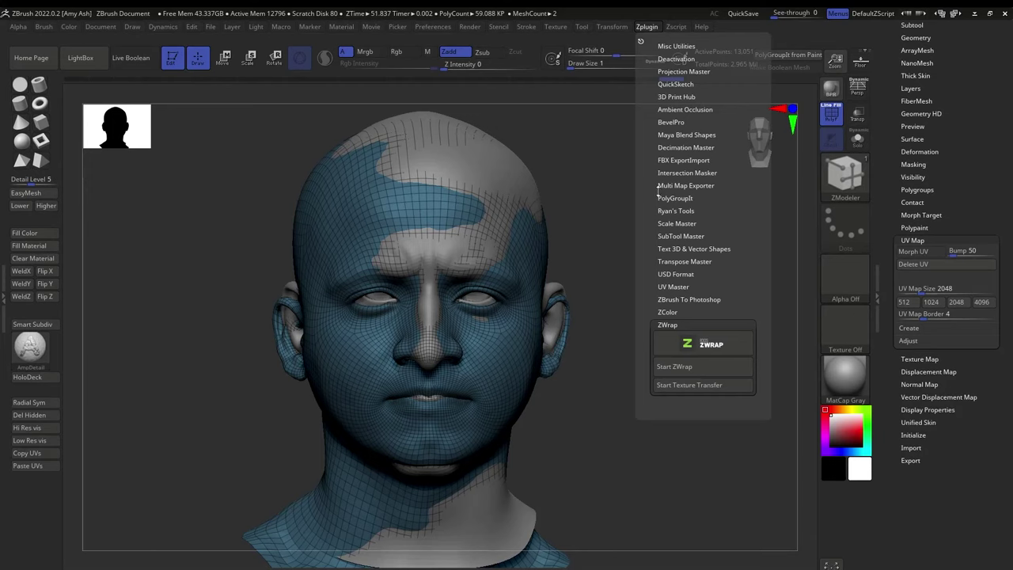
left_click(697, 368)
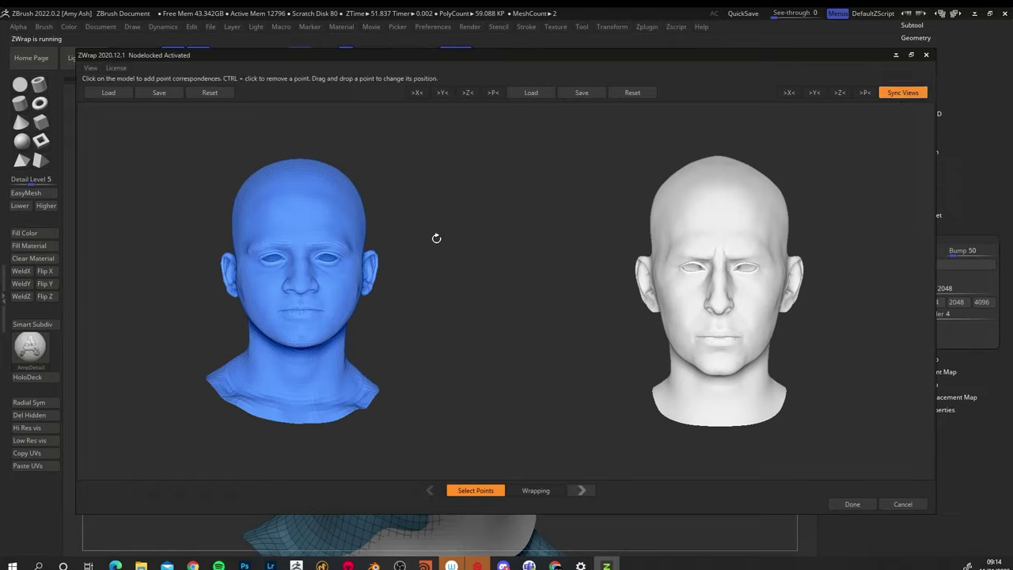
left_click_drag(436, 239, 765, 275)
left_click_drag(463, 259, 433, 238)
scroll(434, 276, "up", 3)
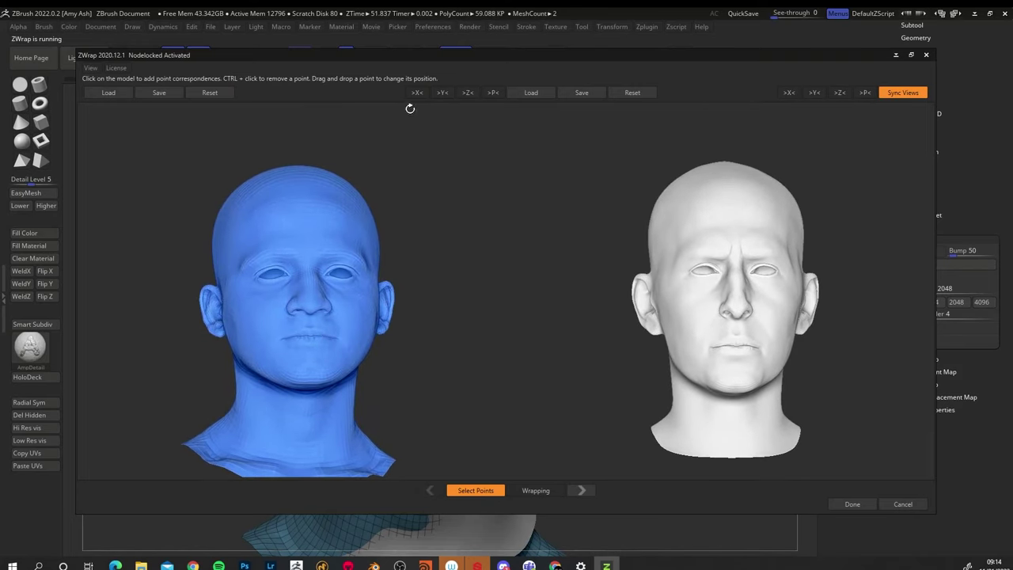
- Toggle X symmetry on and off for both heads and zoom in
left_click(416, 92)
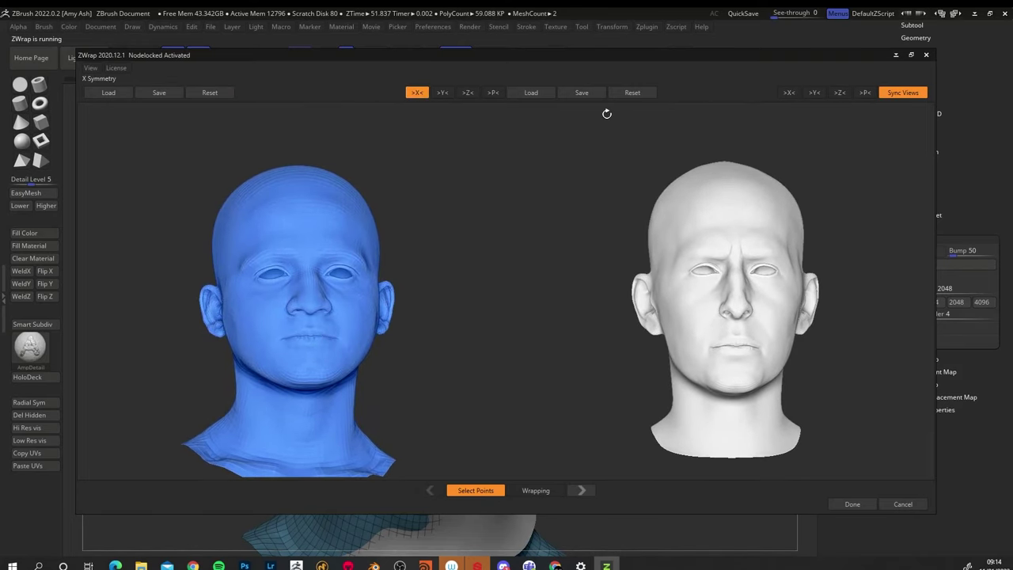
left_click(790, 94)
left_click(417, 93)
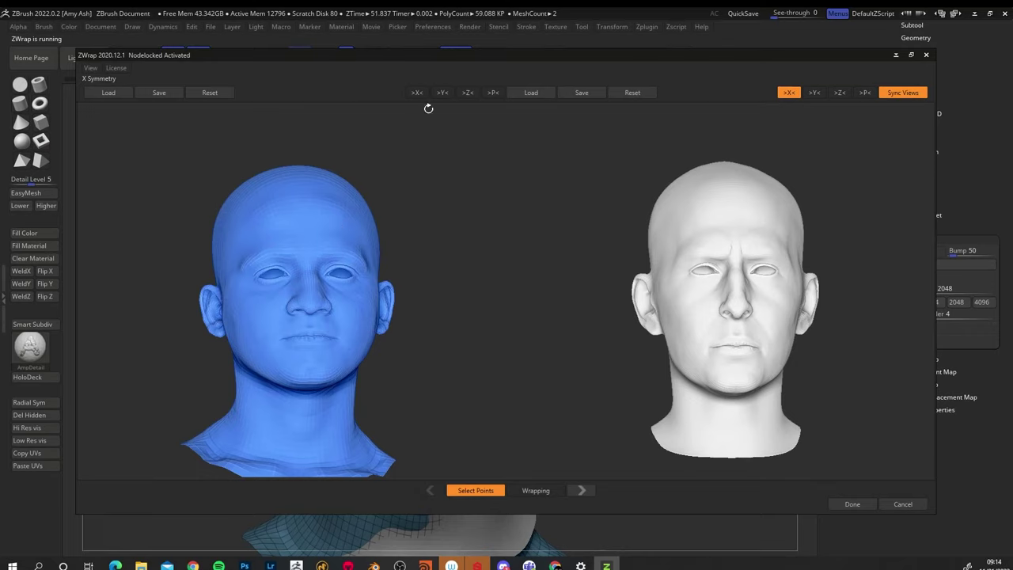
left_click(789, 92)
left_click_drag(406, 244, 416, 247)
scroll(415, 246, "up", 5)
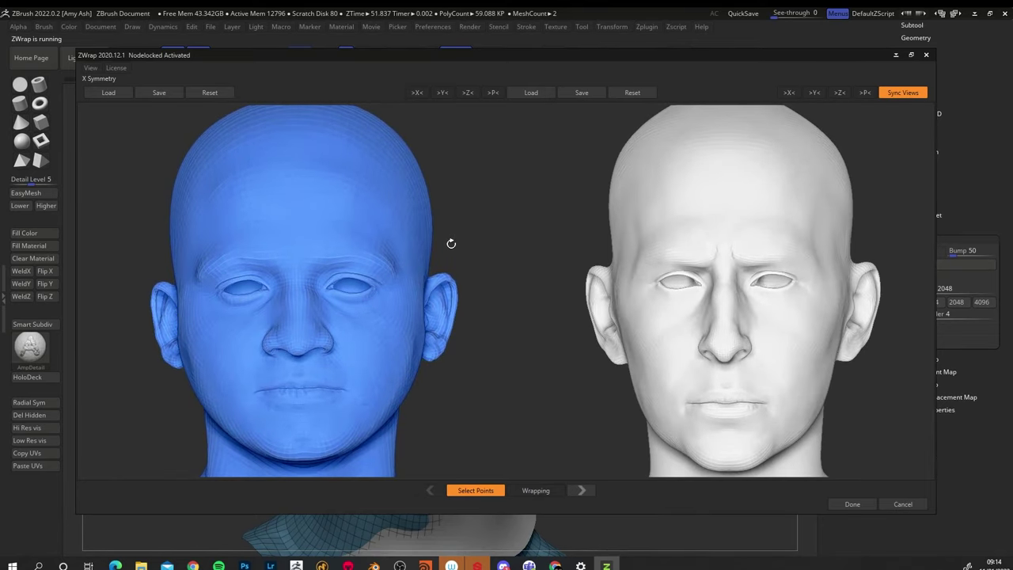
- Place matching correspondence points 42 and 43 on the scan's jaw
scroll(190, 245, "up", 2)
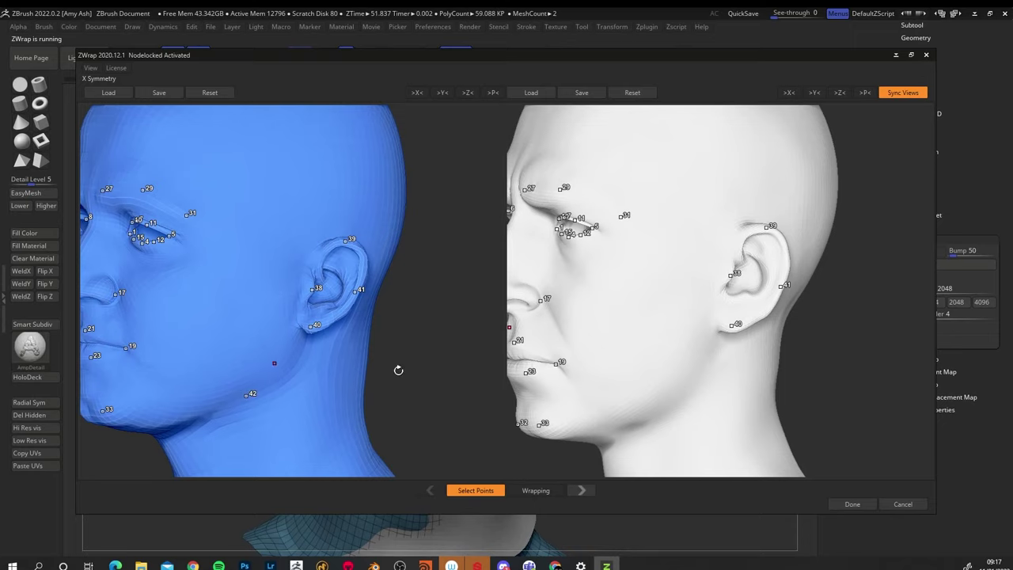
left_click(671, 410)
left_click_drag(118, 455, 187, 443)
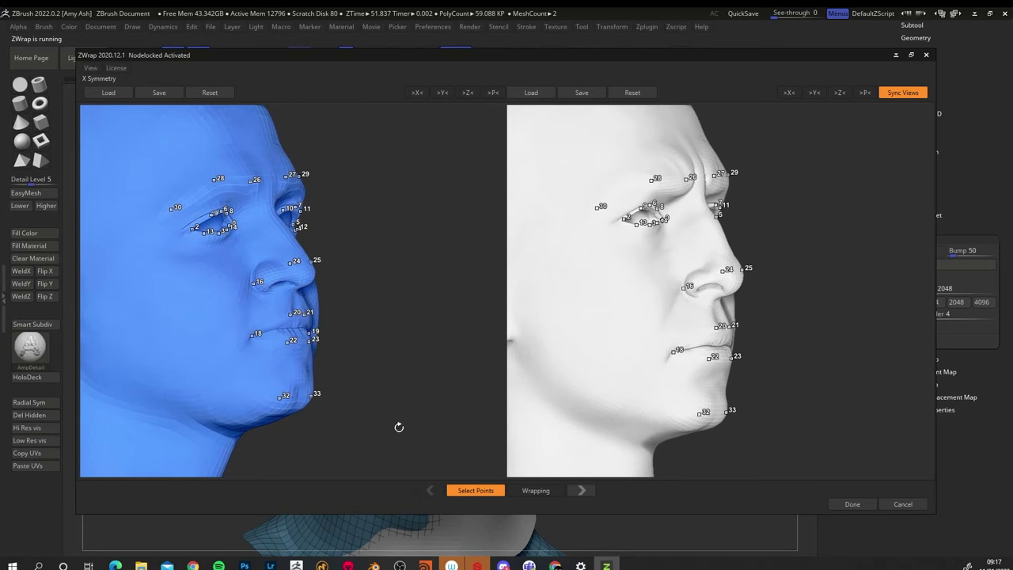
scroll(399, 426, "down", 3)
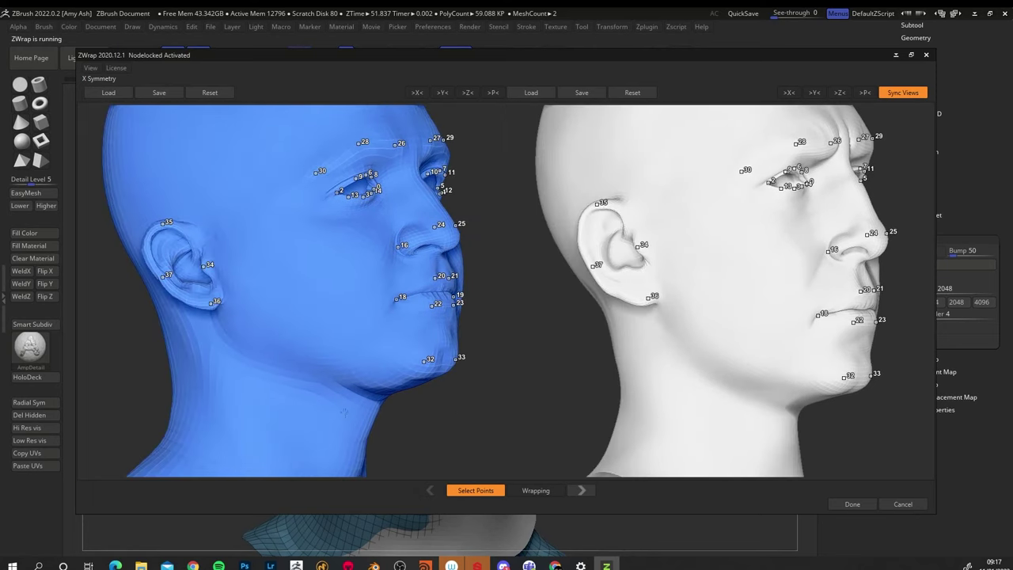
left_click(704, 370)
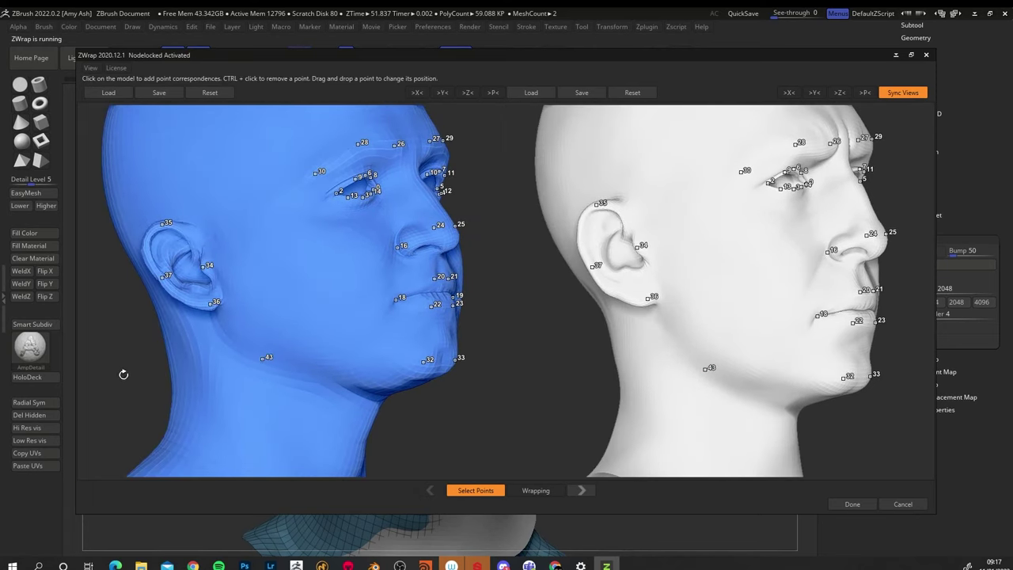
mouse_move(123, 374)
left_mouse_down()
mouse_move(108, 380)
mouse_move(132, 384)
mouse_move(133, 362)
left_mouse_up()
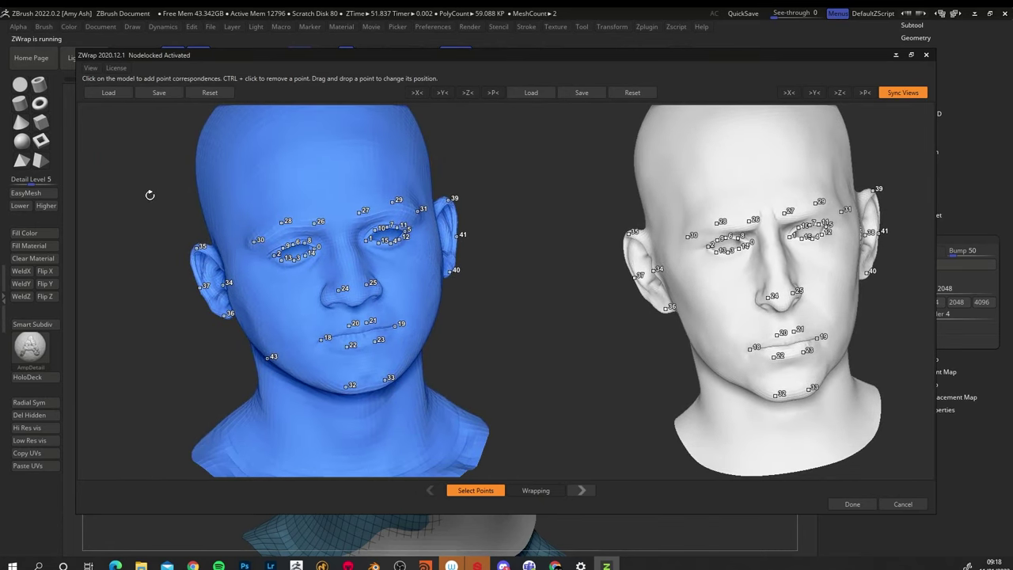
- Save the source head's points as gawain_zwrap_Points_xyz_001
left_click(160, 93)
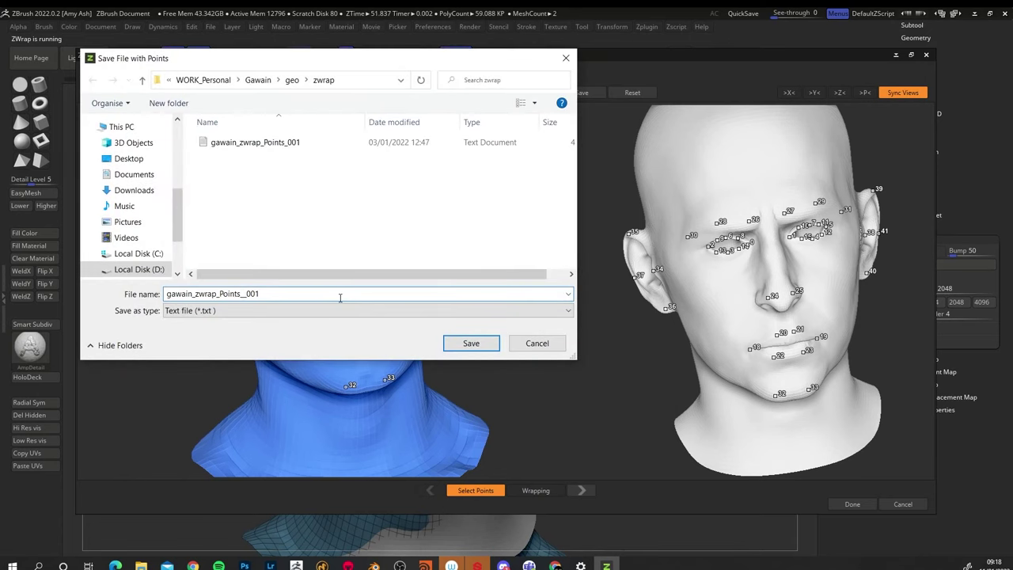
type("xyz")
left_click(471, 348)
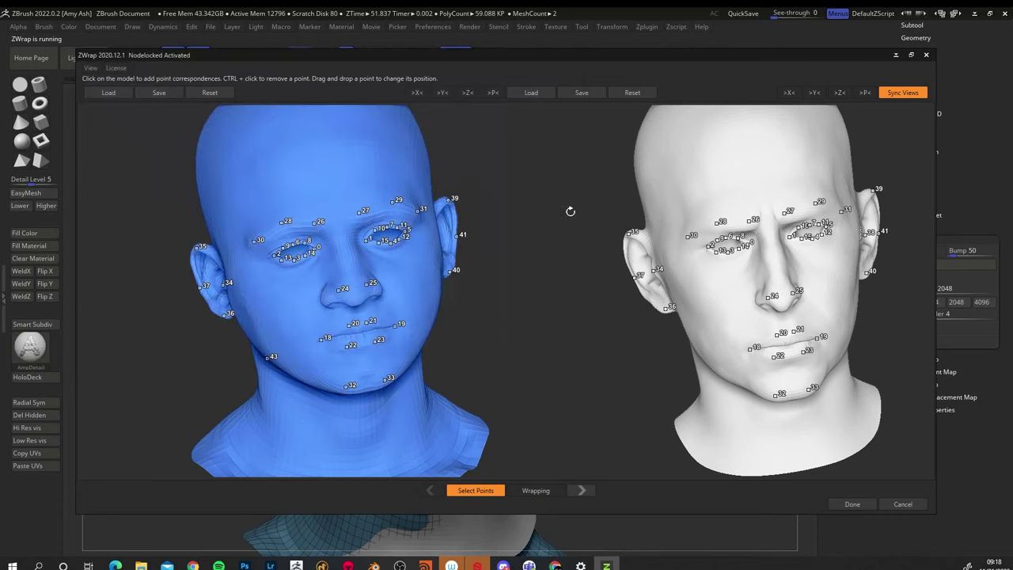
- Save the target head's points as gawain_zwrap_Points_target_001
left_click(584, 93)
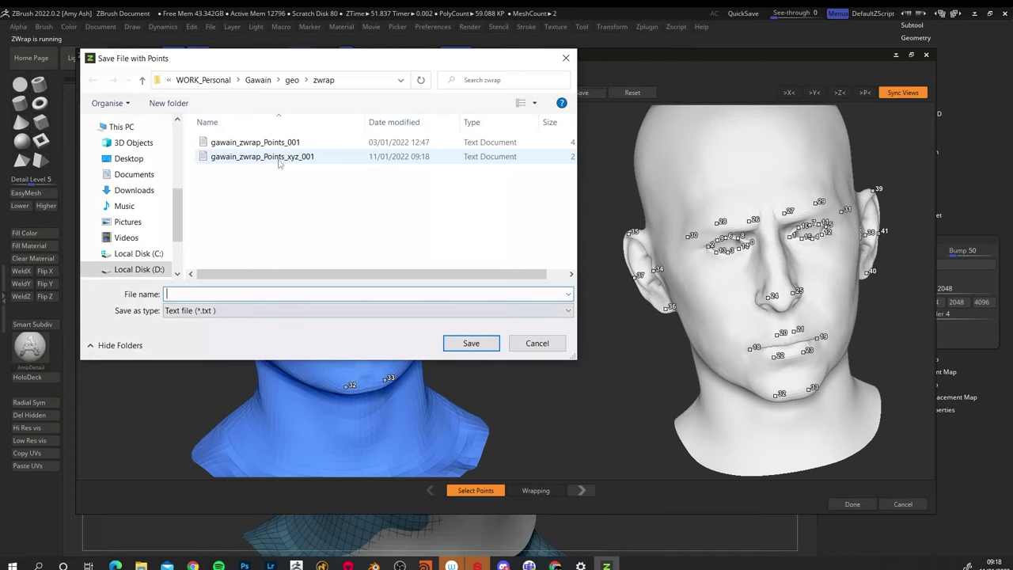
left_click(278, 158)
left_click(254, 293)
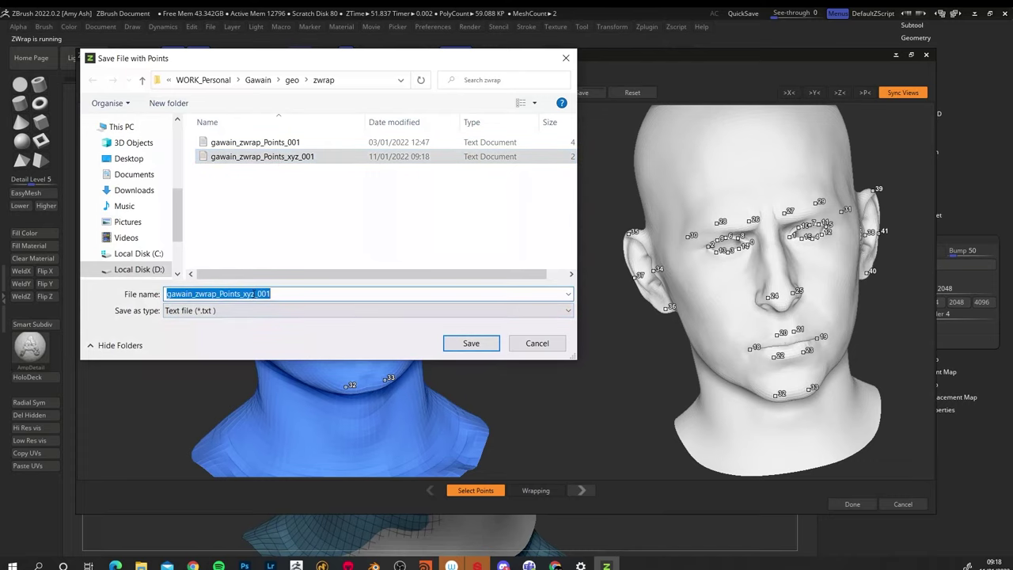
key("End")
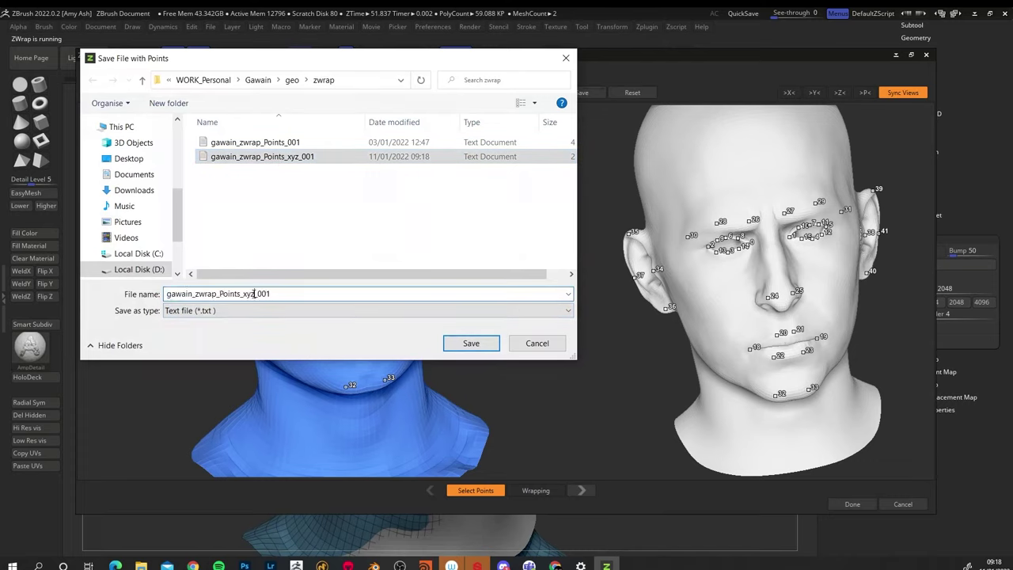
double_click(254, 294)
key("BackSpace")
type("sou")
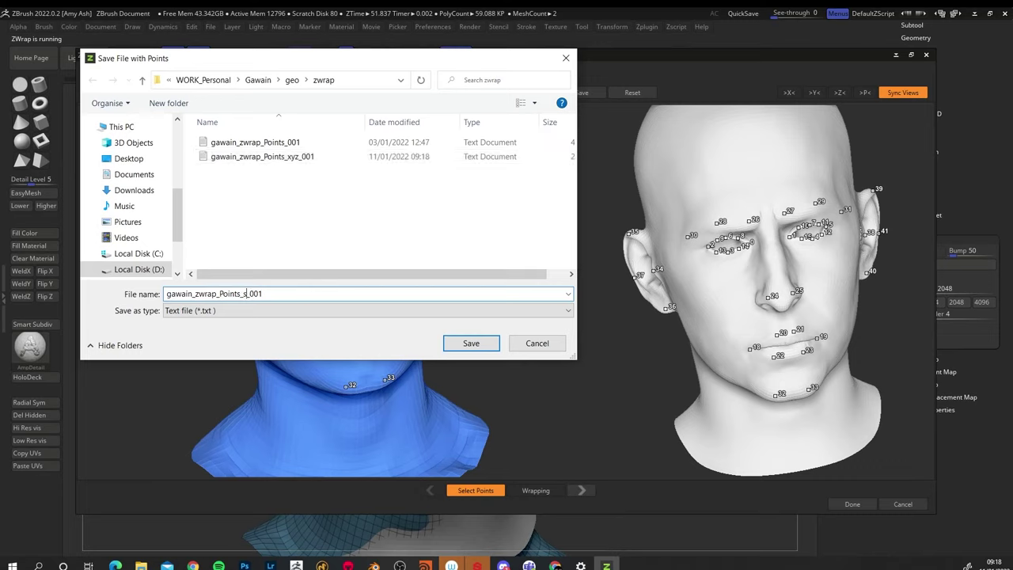
key("BackSpace")
key("BackSpace")
key("BackSpace")
type("target")
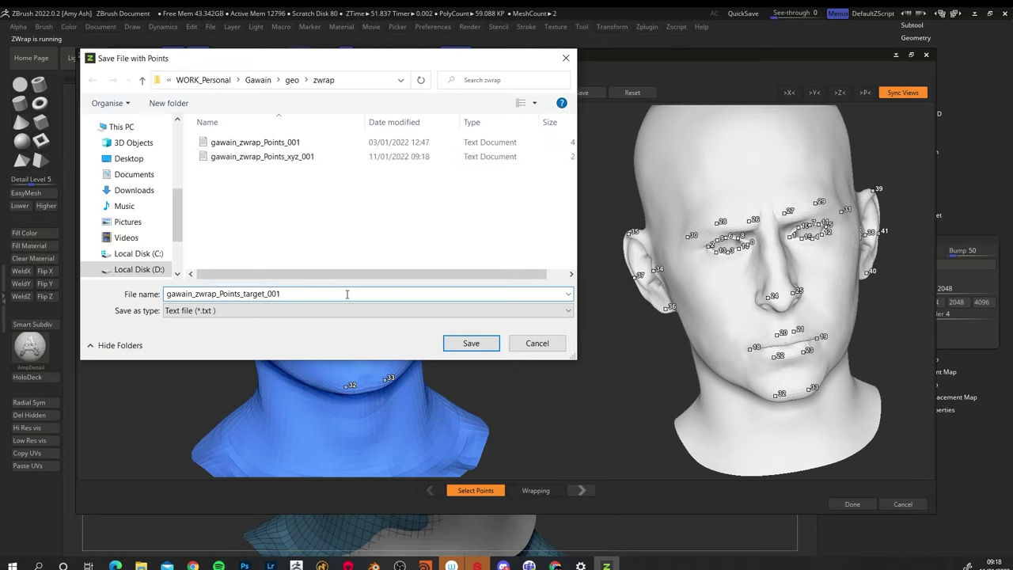
left_click(455, 339)
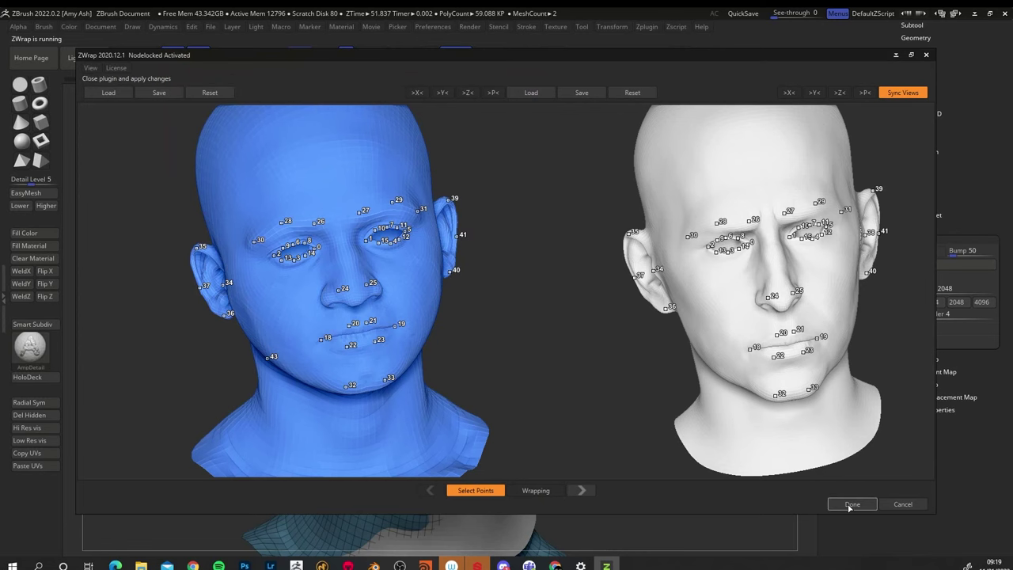
- Run the wrap of the base head onto the scan and check the ear side
left_click(536, 491)
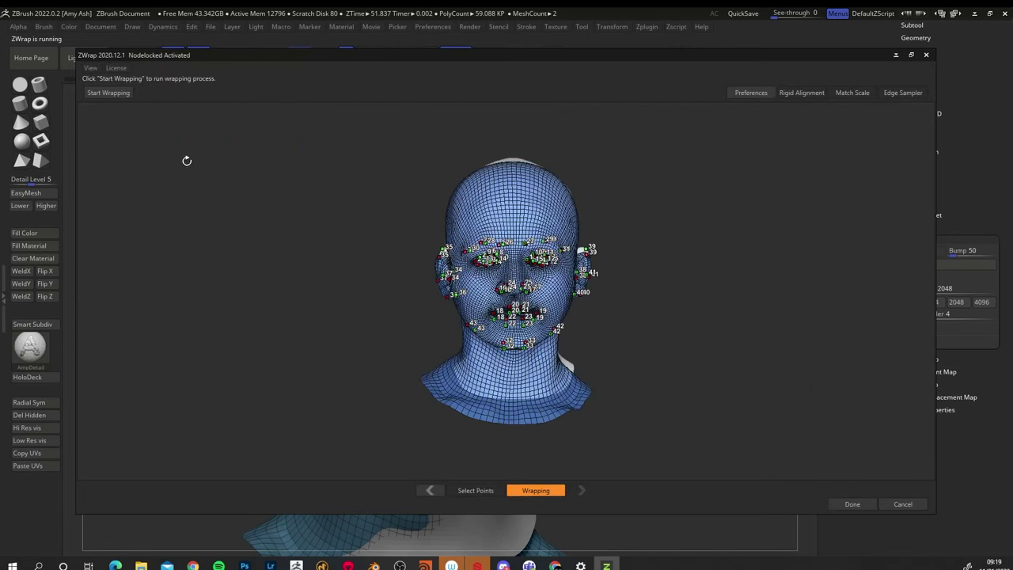
left_click(116, 93)
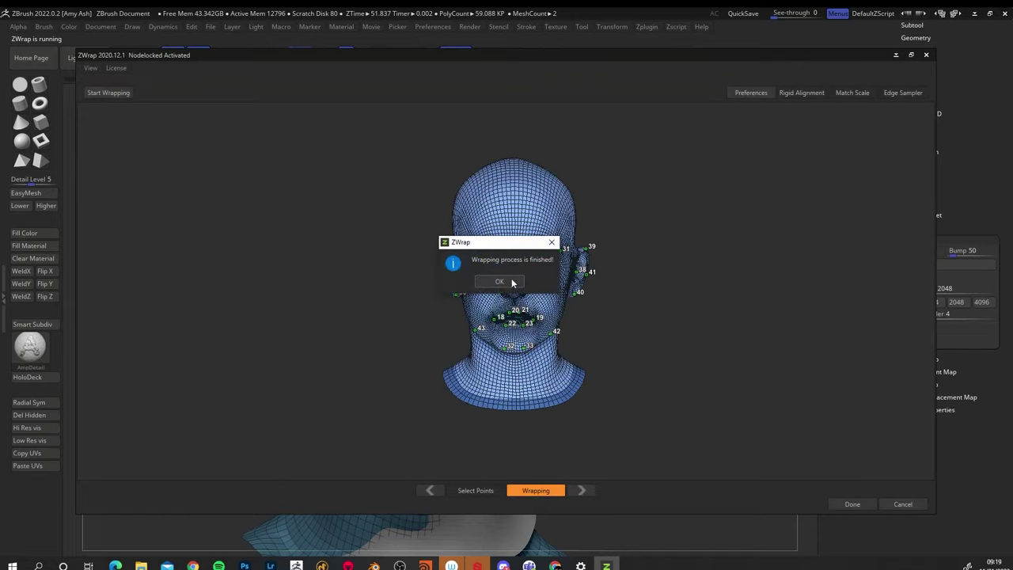
left_click(500, 282)
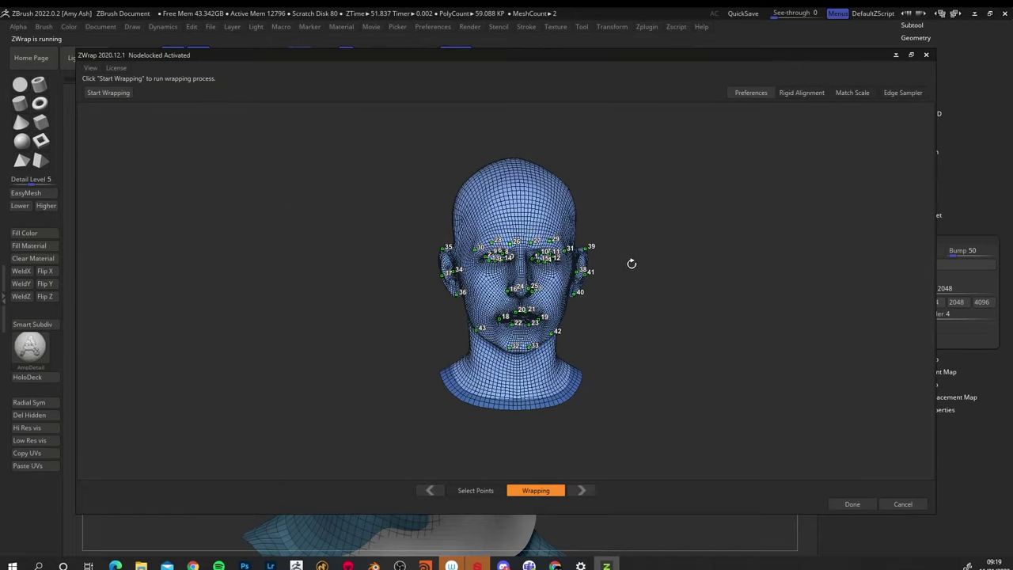
scroll(631, 264, "up", 5)
left_click_drag(649, 344, 319, 339)
scroll(276, 369, "up", 3)
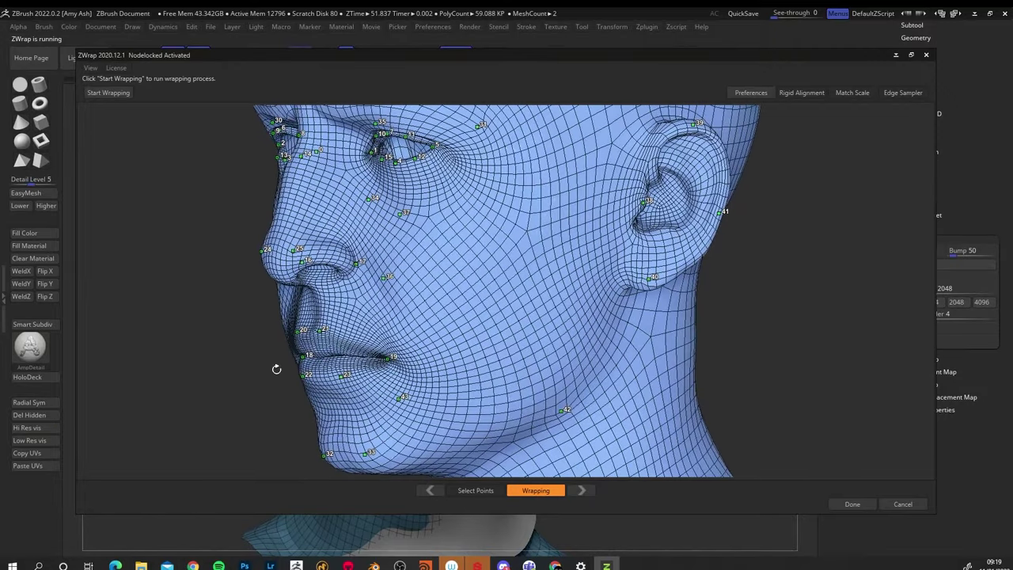
left_click_drag(276, 369, 310, 357)
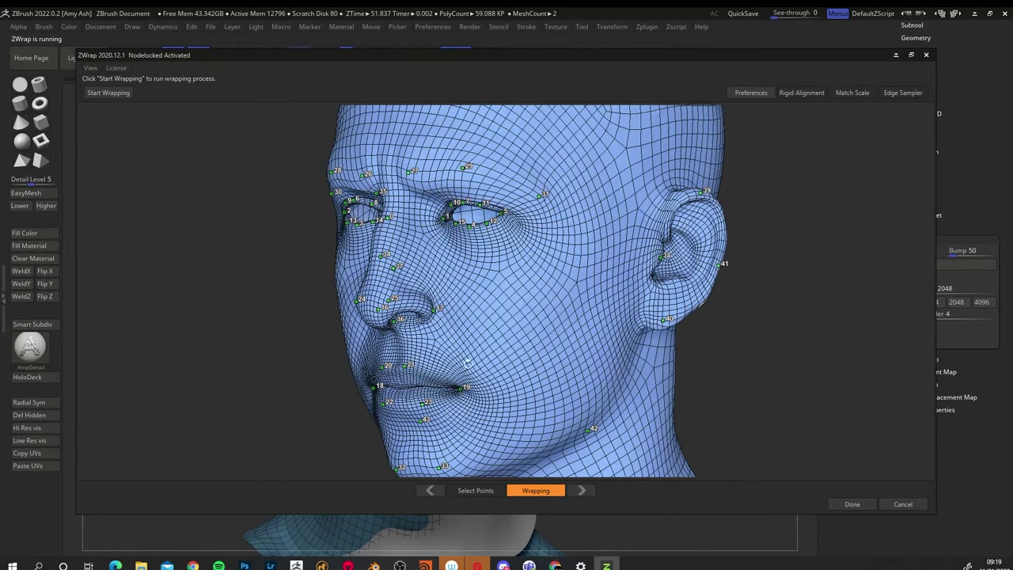
- Inspect the wrapped face from several angles, then send the result back to ZBrush
left_click_drag(791, 296, 796, 324)
right_click_drag(796, 324, 842, 437)
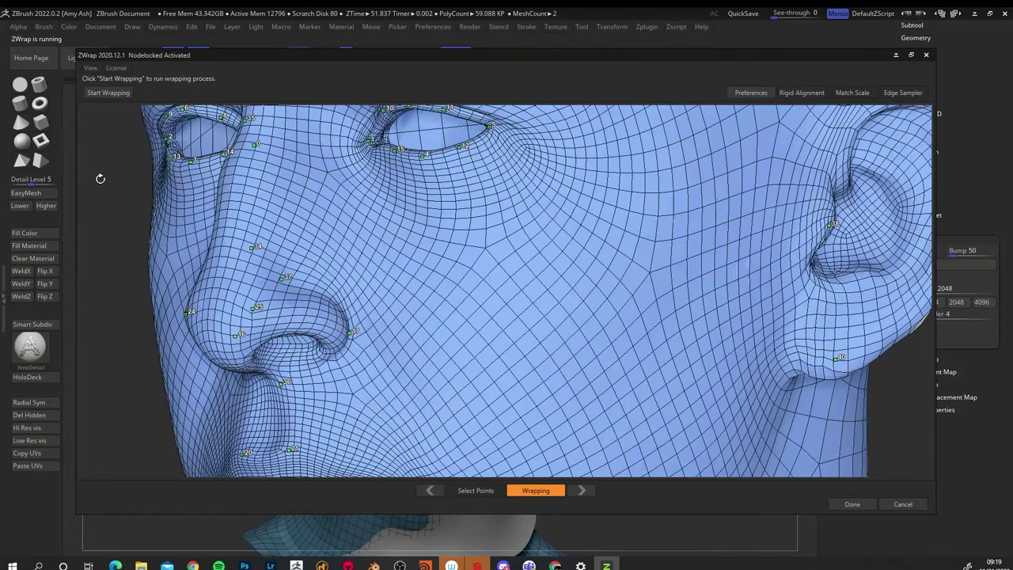
middle_click_drag(101, 178, 132, 294)
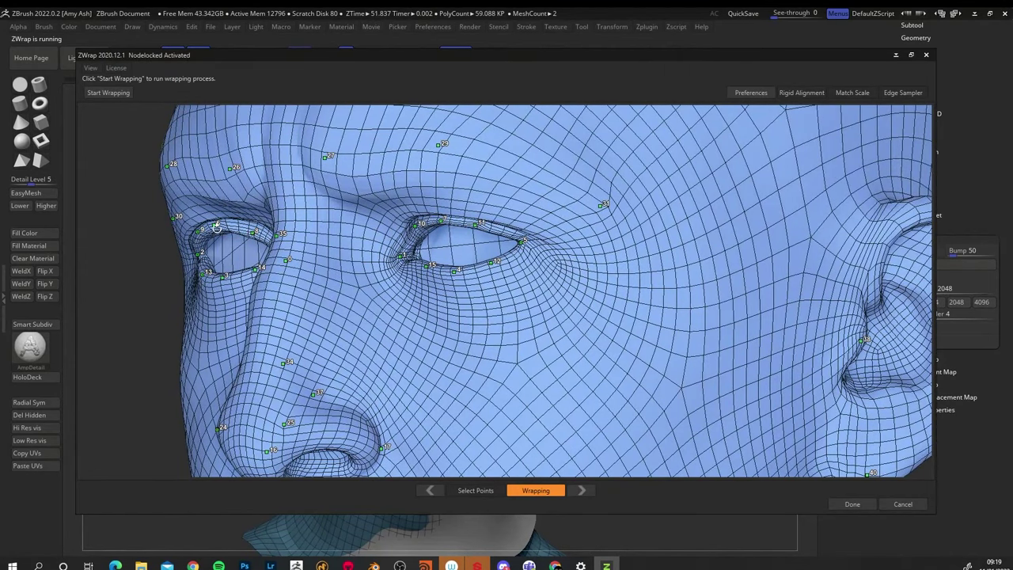
scroll(124, 242, "down", 5)
middle_click_drag(124, 241, 222, 343)
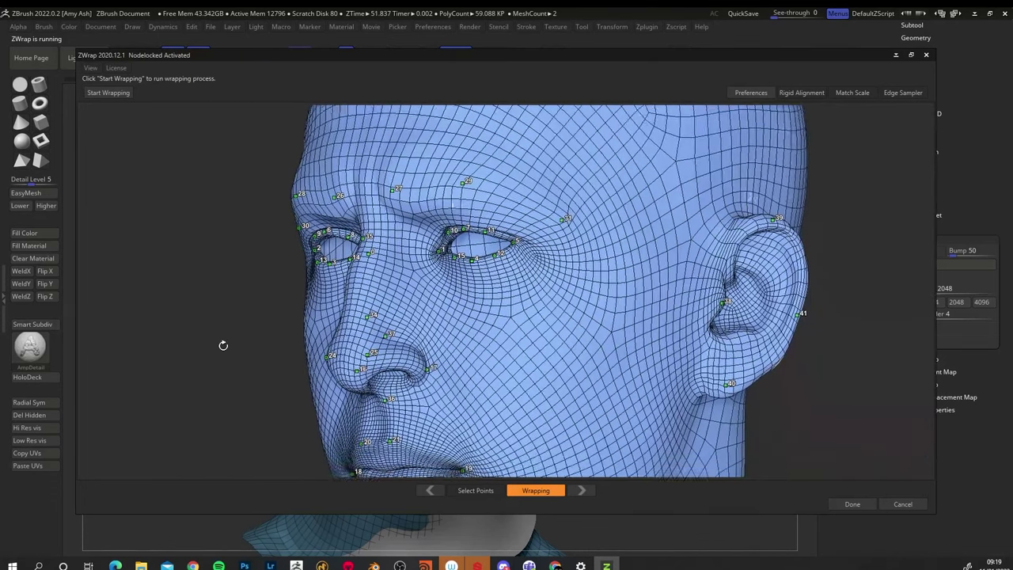
scroll(196, 275, "up", 2)
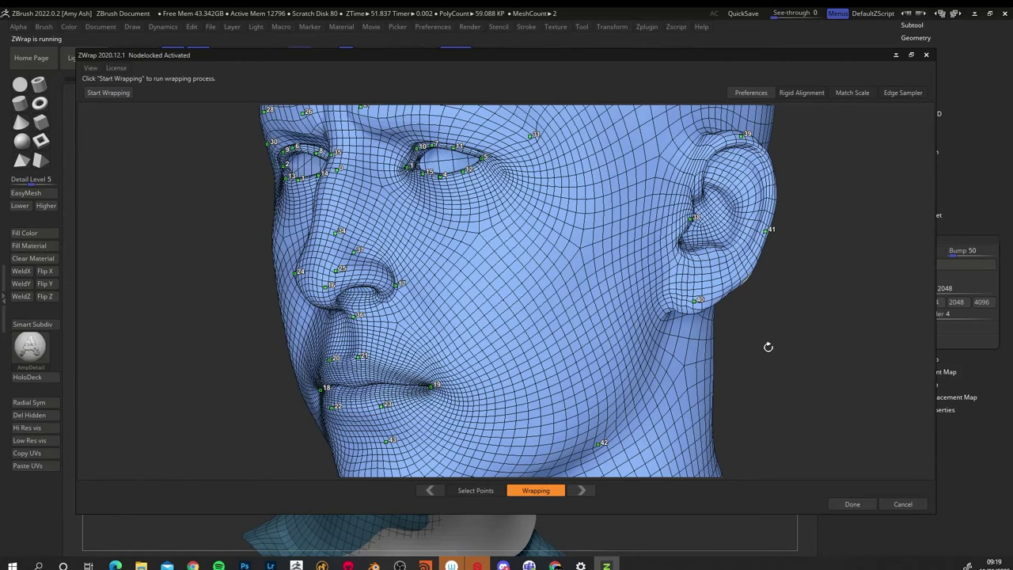
left_click_drag(767, 347, 774, 306)
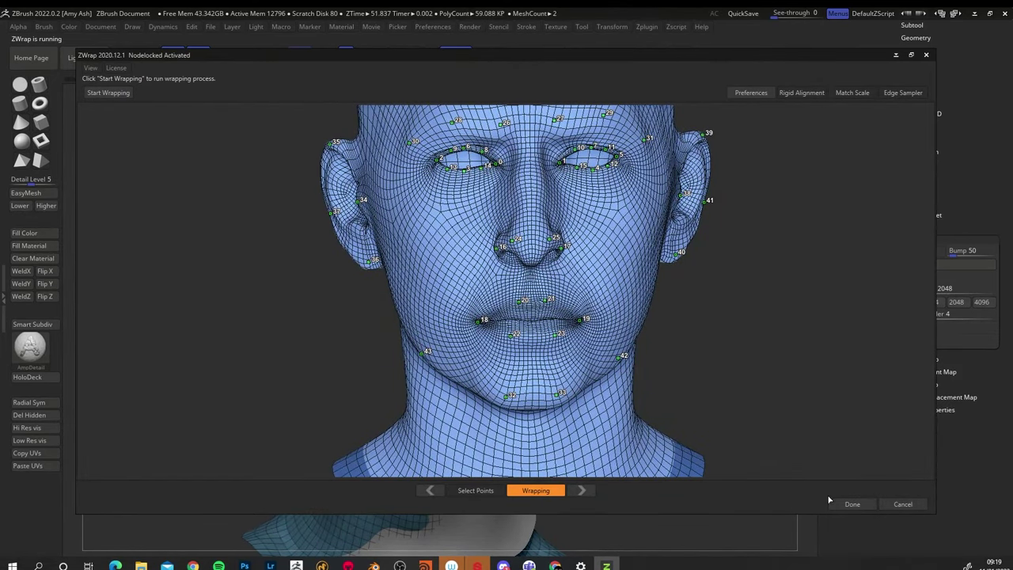
left_click(852, 504)
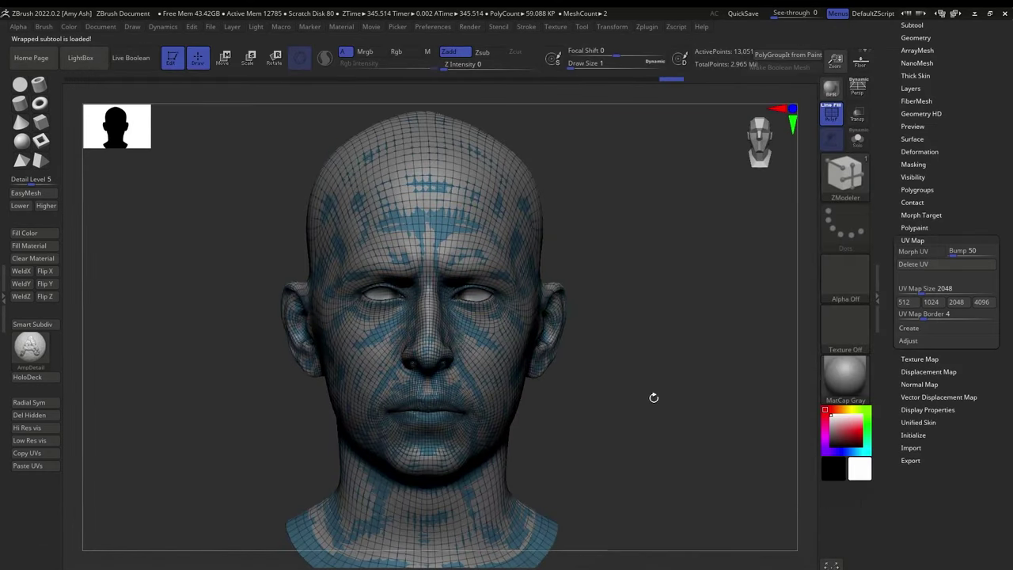
- Solo the wrapped head and view it front and side, toggling PolyF off and on
left_click_drag(654, 397, 585, 406)
left_click(857, 139)
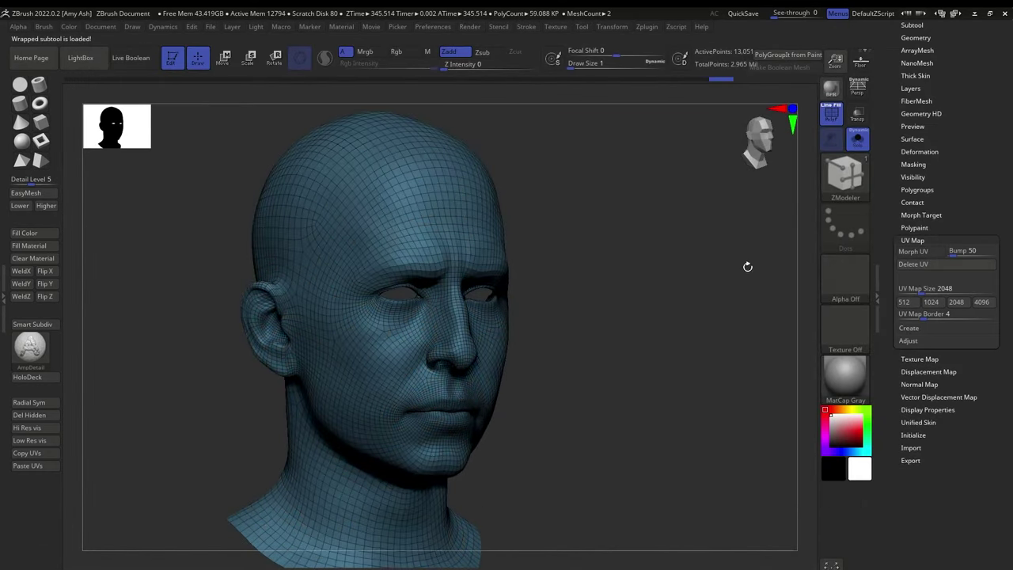
left_click(831, 114)
left_click_drag(615, 304, 618, 385)
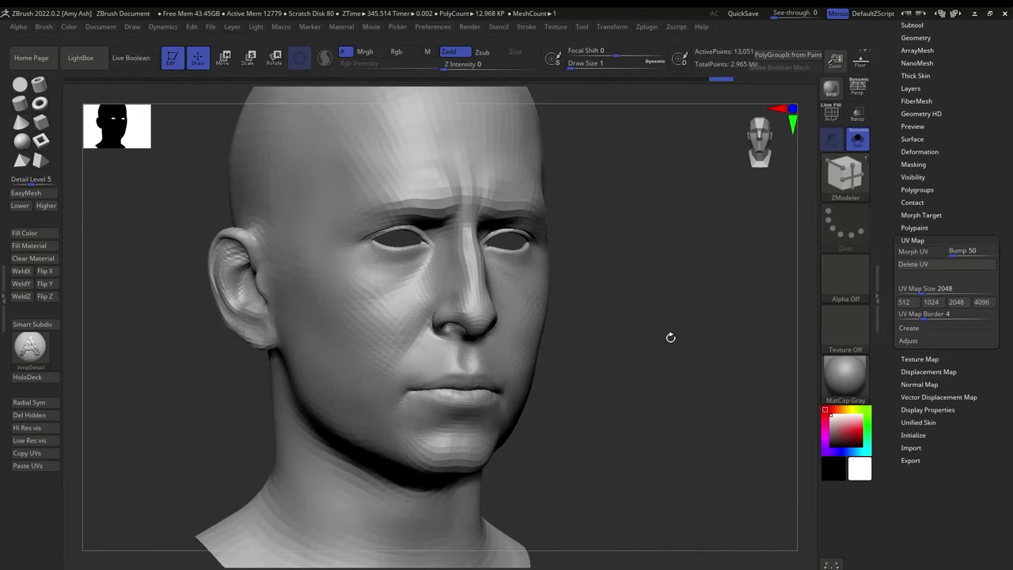
left_click_drag(652, 237, 633, 243)
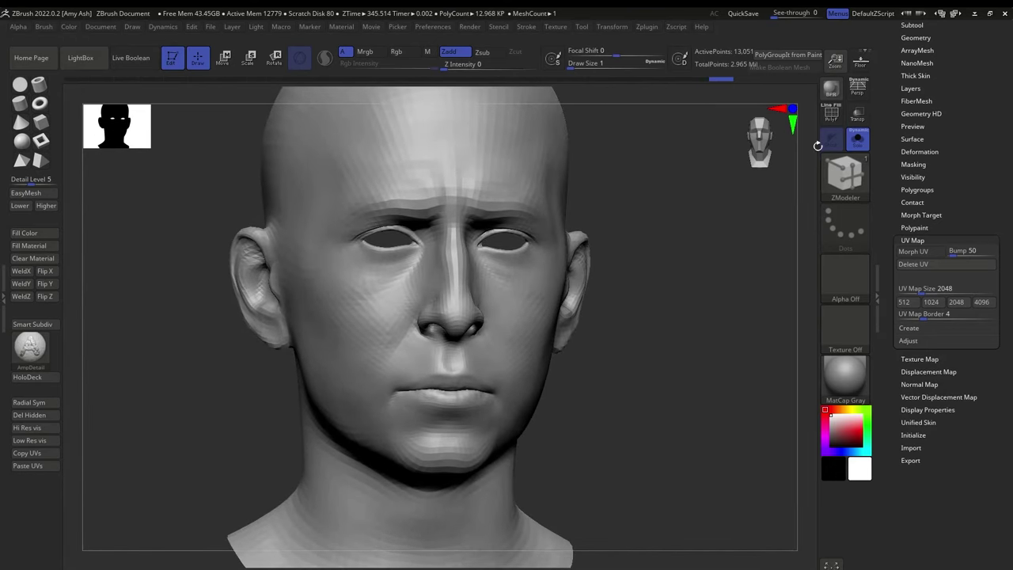
left_click(831, 114)
left_click_drag(661, 190, 681, 271, "alt")
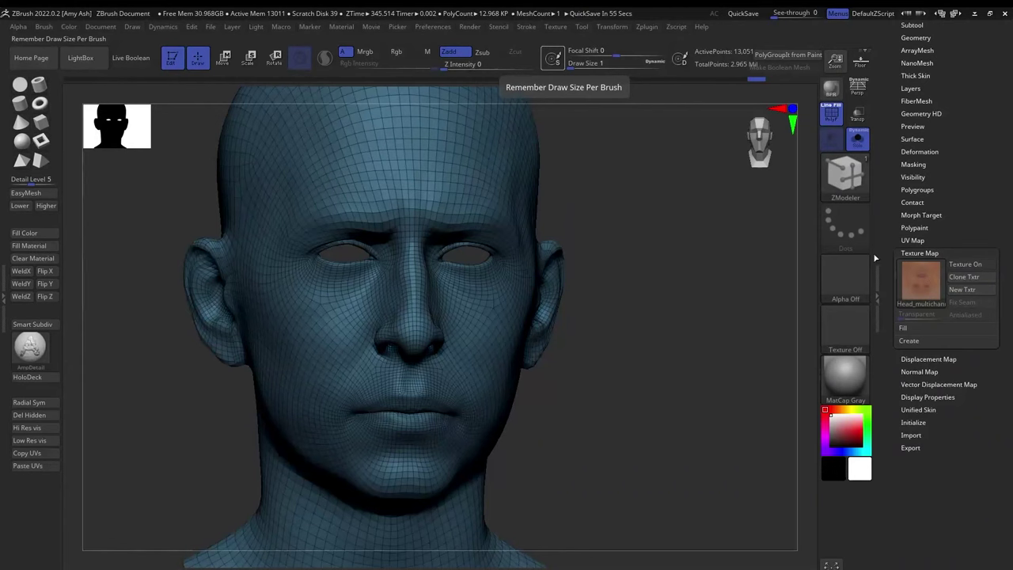
- Show the head's skin texture without wireframe and apply the SkinShade4 material
left_click(965, 265)
mouse_move(639, 339)
left_mouse_down()
mouse_move(651, 339)
mouse_move(649, 362)
mouse_move(658, 332)
left_mouse_up()
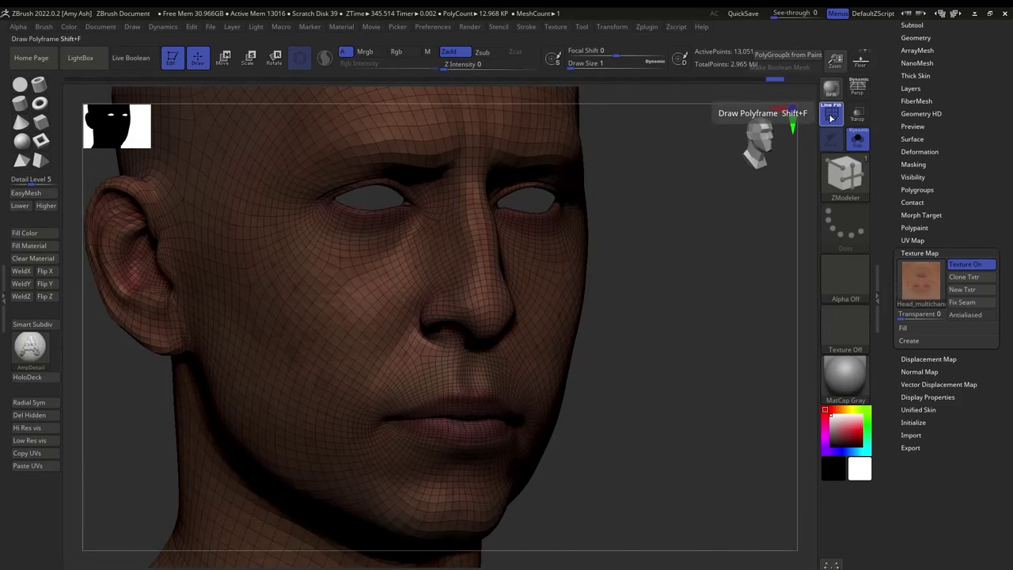
left_click(831, 117)
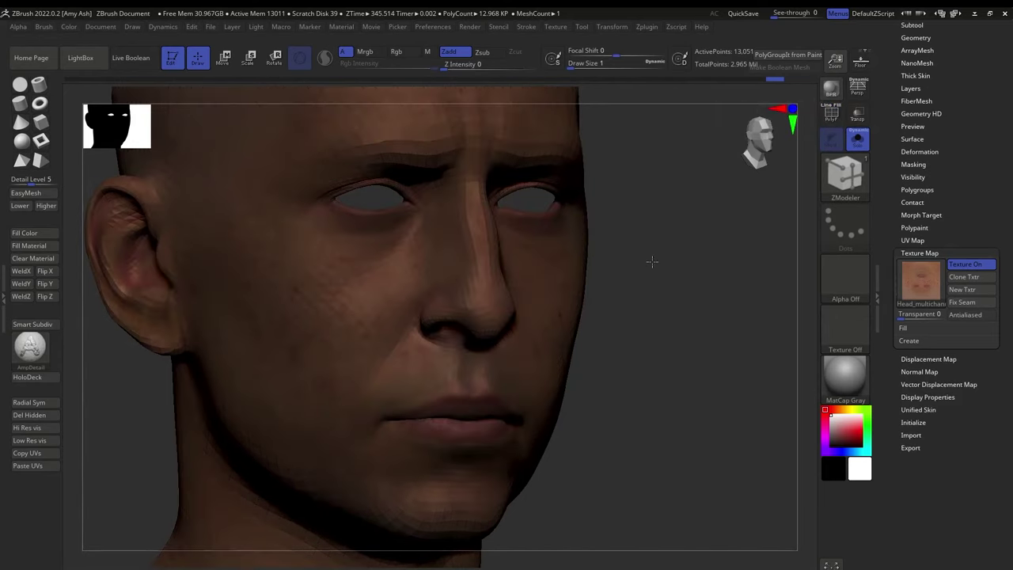
left_click_drag(651, 261, 676, 219)
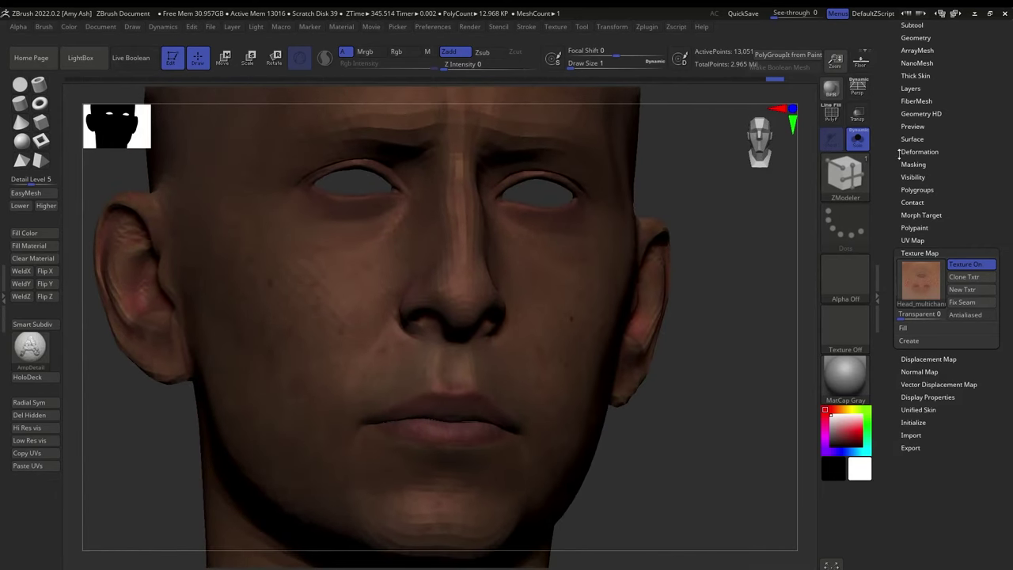
left_click(846, 374)
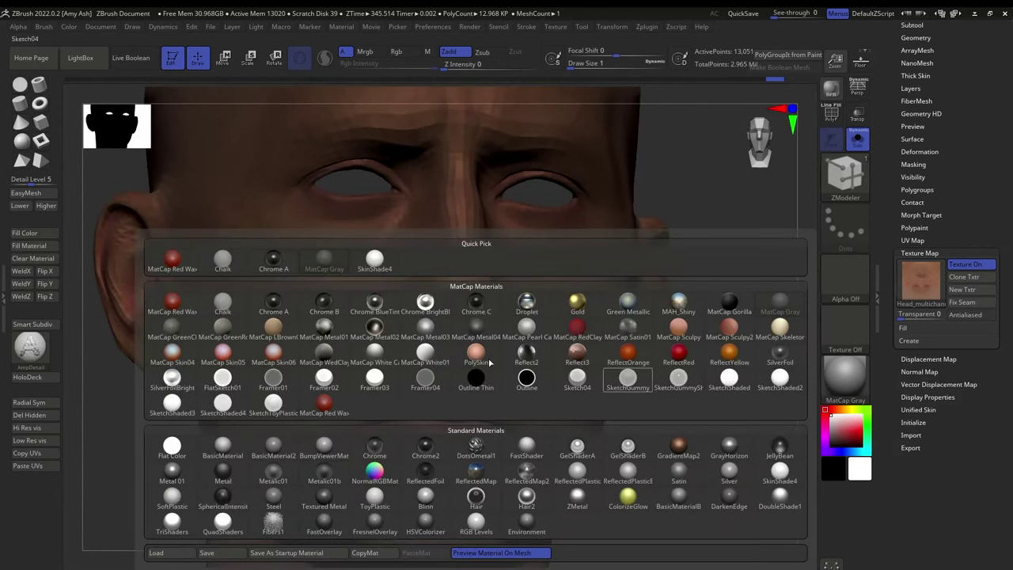
left_click(372, 260)
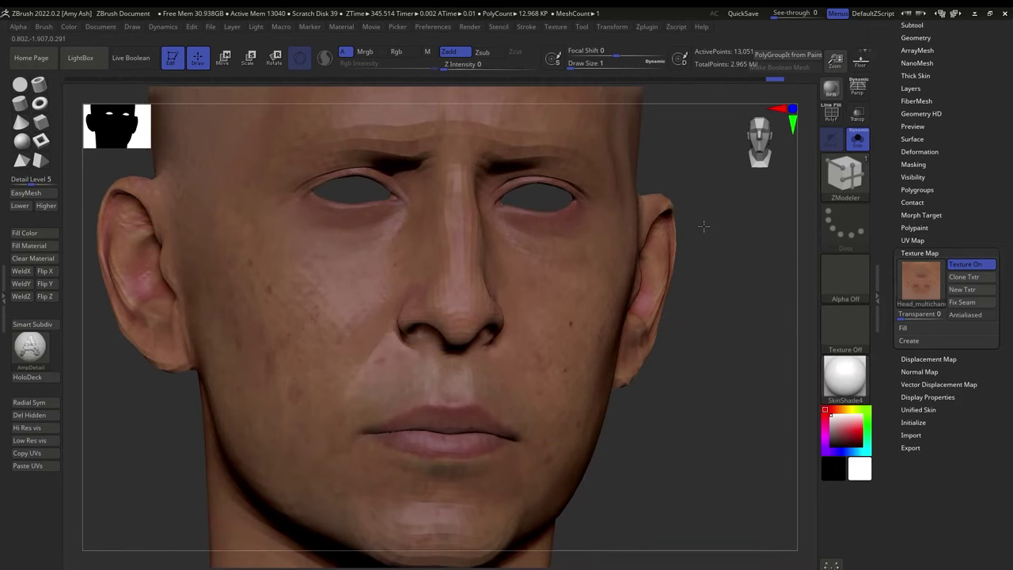
- Subdivide the head once and rotate it to a side profile
left_click(923, 37)
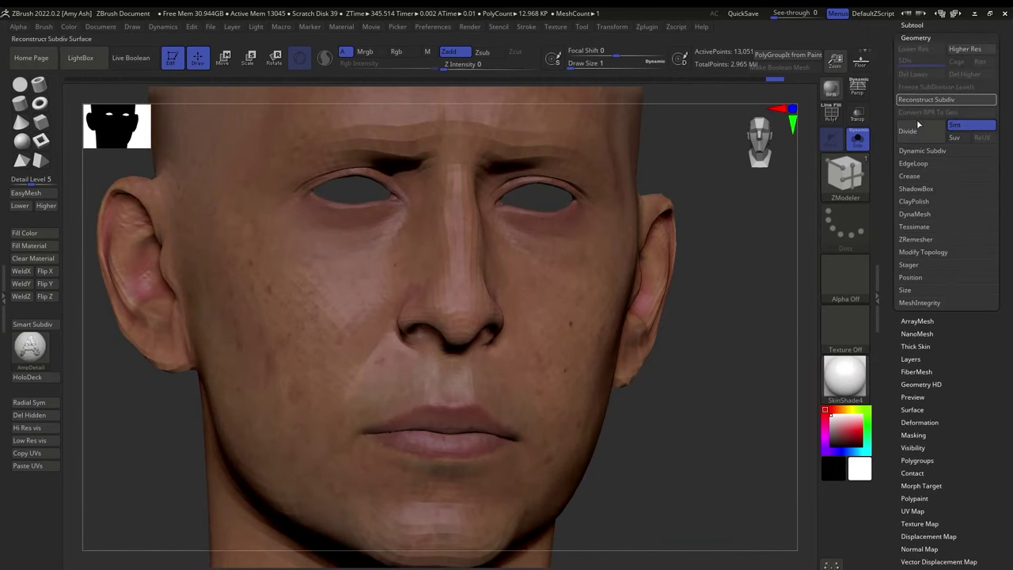
left_click(918, 133)
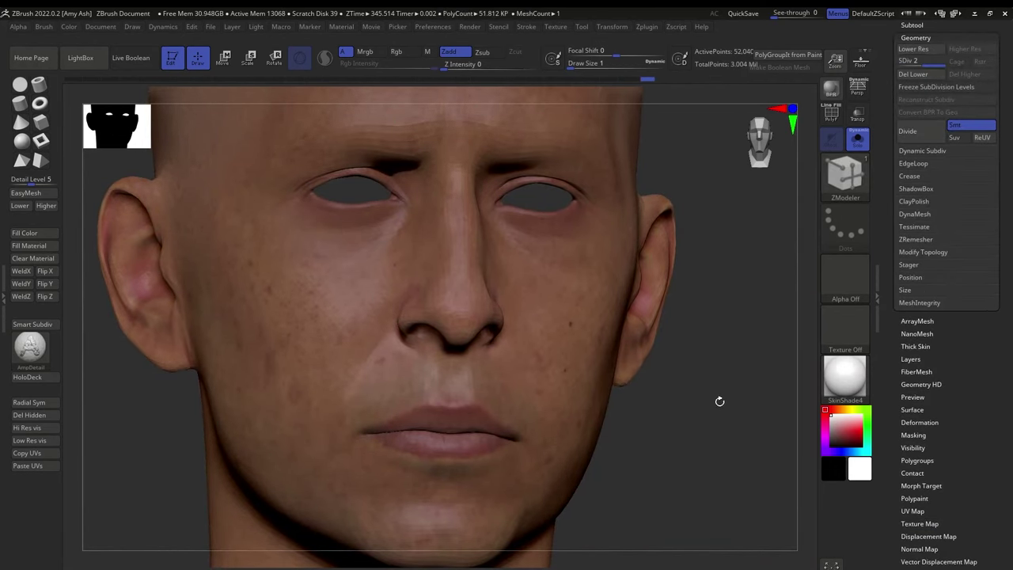
left_click_drag(717, 403, 652, 398)
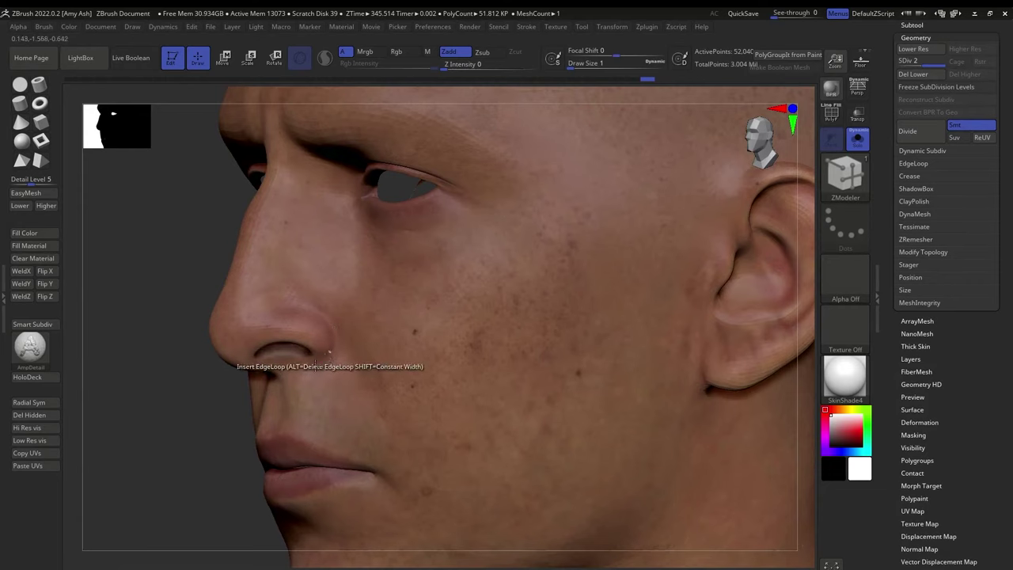
left_click_drag(161, 417, 229, 417)
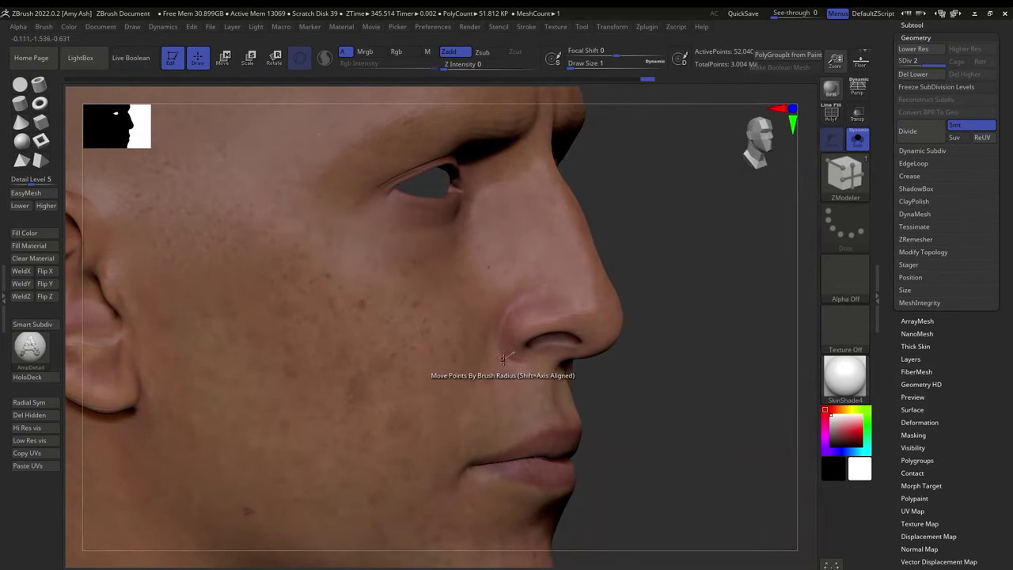
left_click_drag(651, 373, 612, 338)
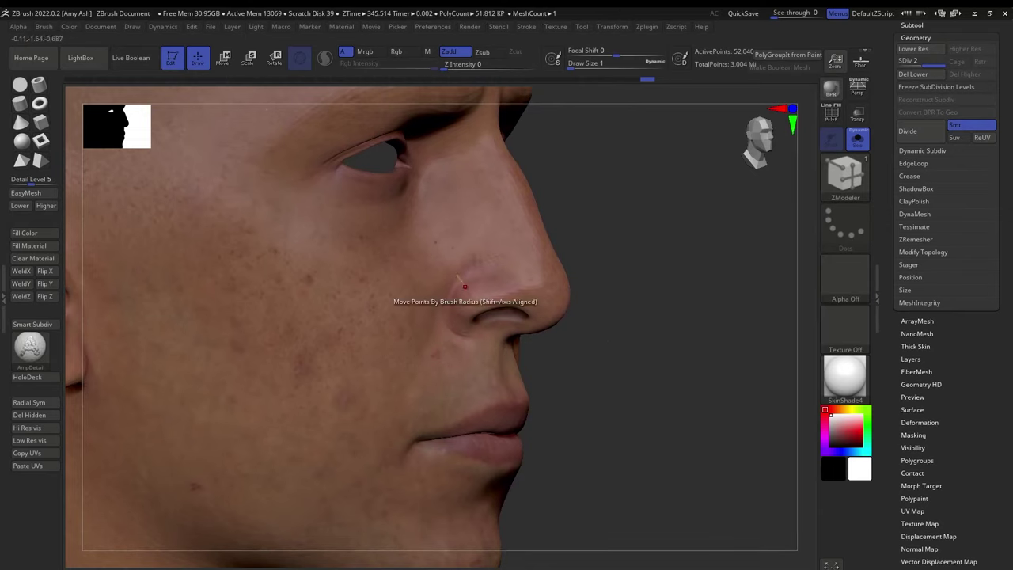
- Mask the nostril wing and invert the mask so only the nostril stays free
mouse_move(576, 65)
left_mouse_down()
mouse_move(596, 64)
mouse_move(587, 64)
left_mouse_up()
key("ctrl")
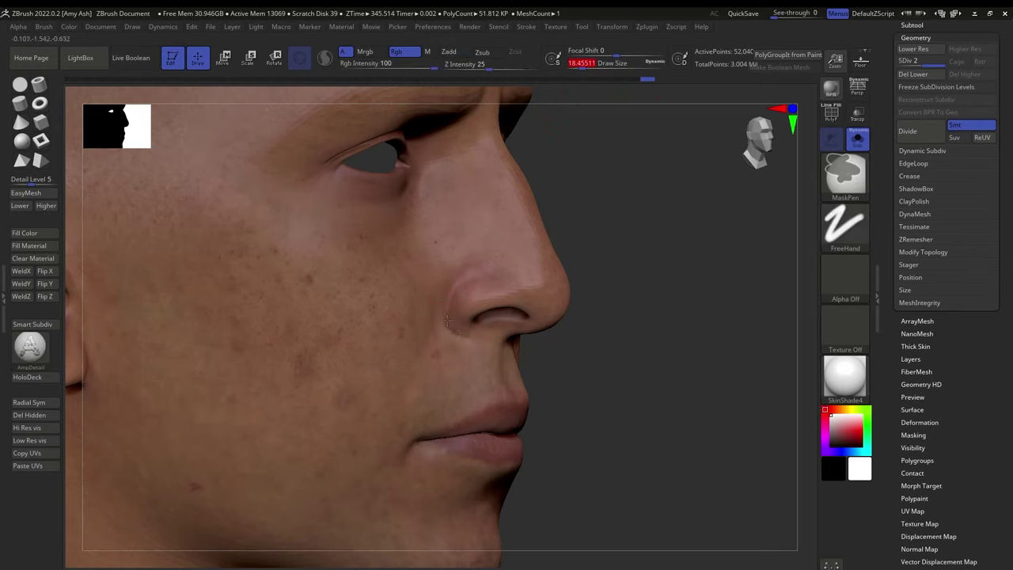
mouse_move(447, 320)
left_mouse_down("ctrl")
mouse_move(455, 348)
mouse_move(448, 297)
mouse_move(454, 339)
mouse_move(463, 301)
mouse_move(453, 277)
mouse_move(431, 324)
mouse_move(462, 341)
mouse_move(440, 353)
mouse_move(435, 289)
mouse_move(418, 294)
mouse_move(473, 261)
mouse_move(444, 271)
left_mouse_up("ctrl")
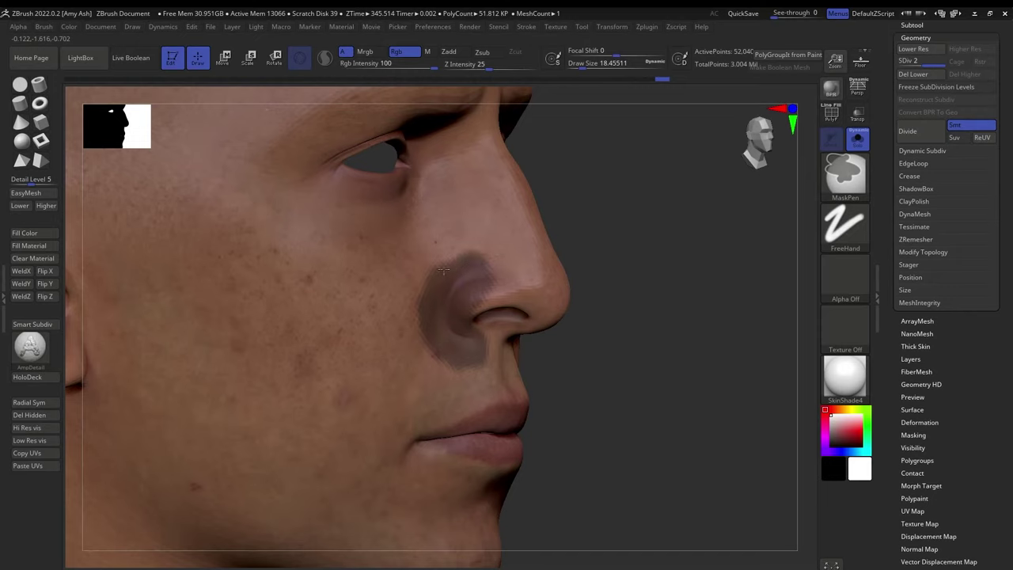
left_click(576, 393, "ctrl")
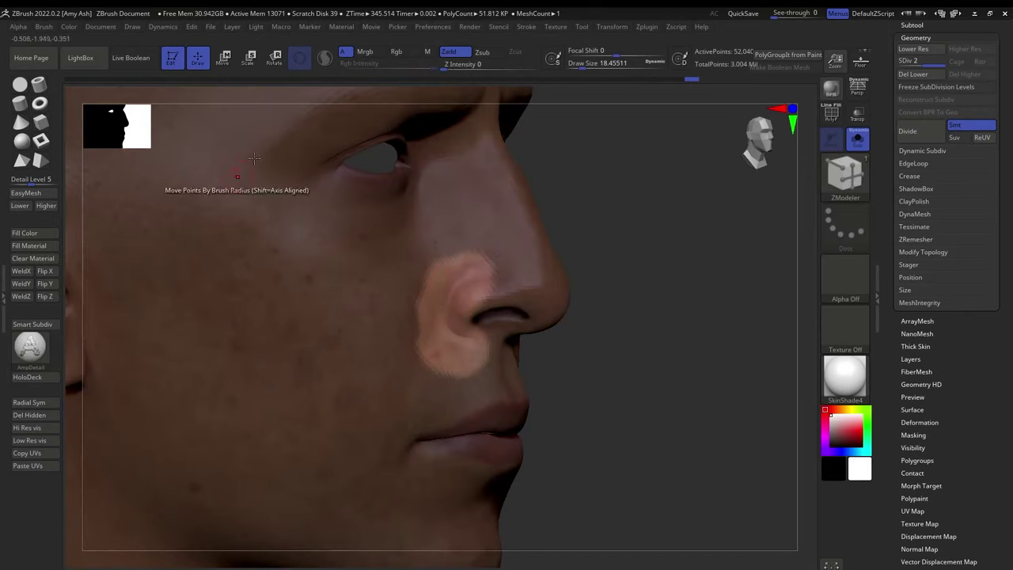
- Select the Move brush from the brush palette and enlarge its draw size
left_click(838, 173)
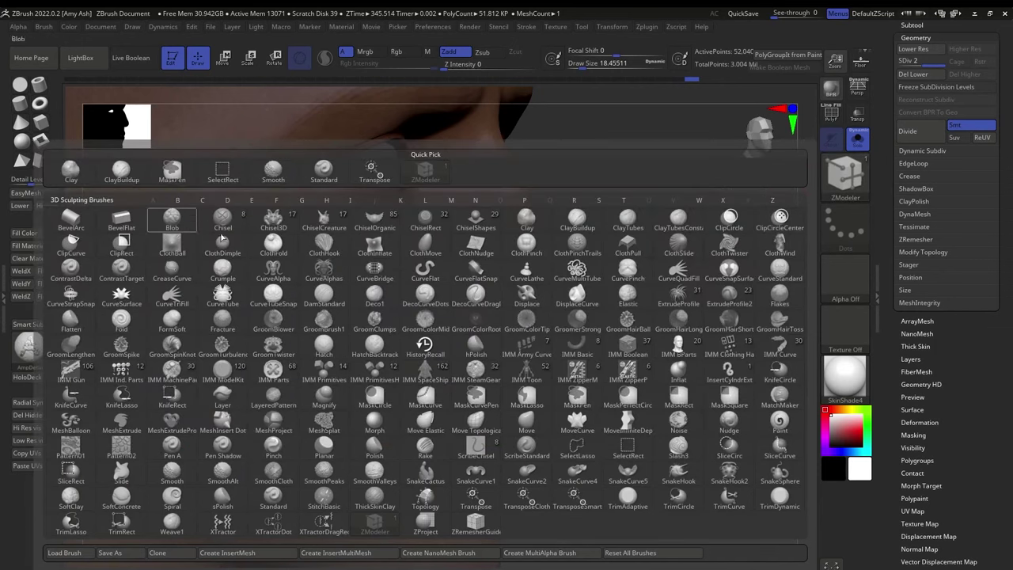
mouse_move(272, 245)
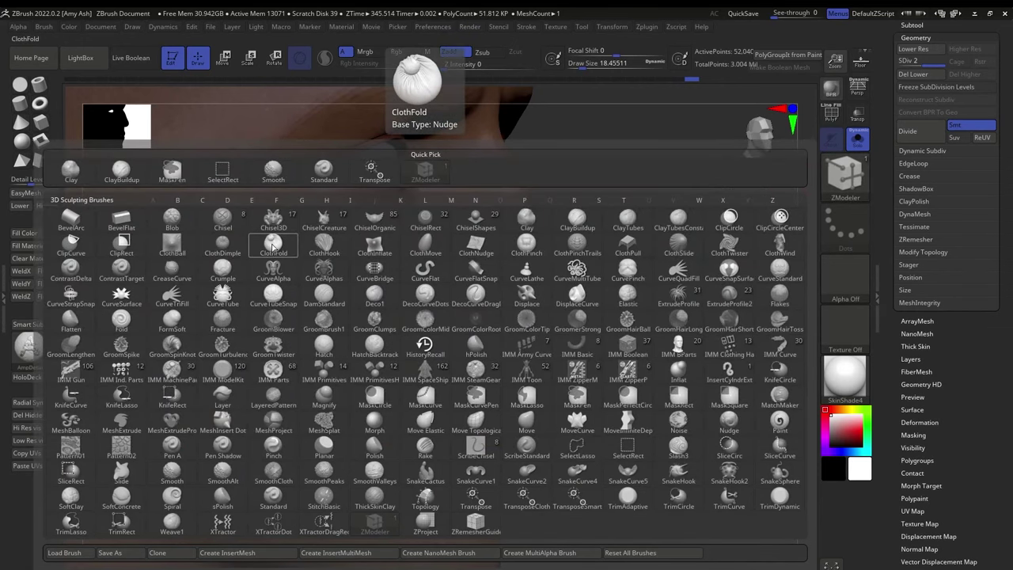
key("m")
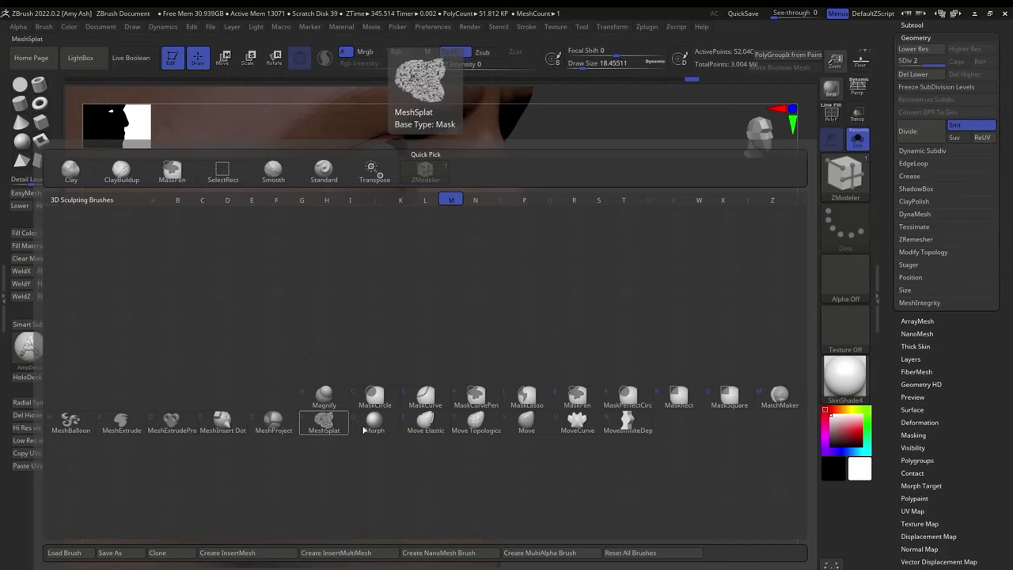
left_click(526, 420)
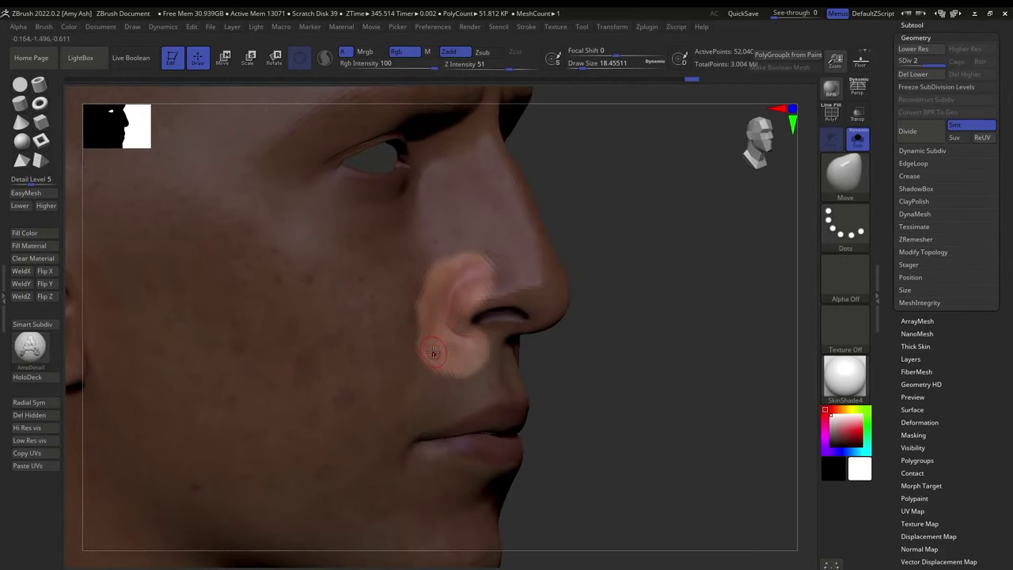
key("]")
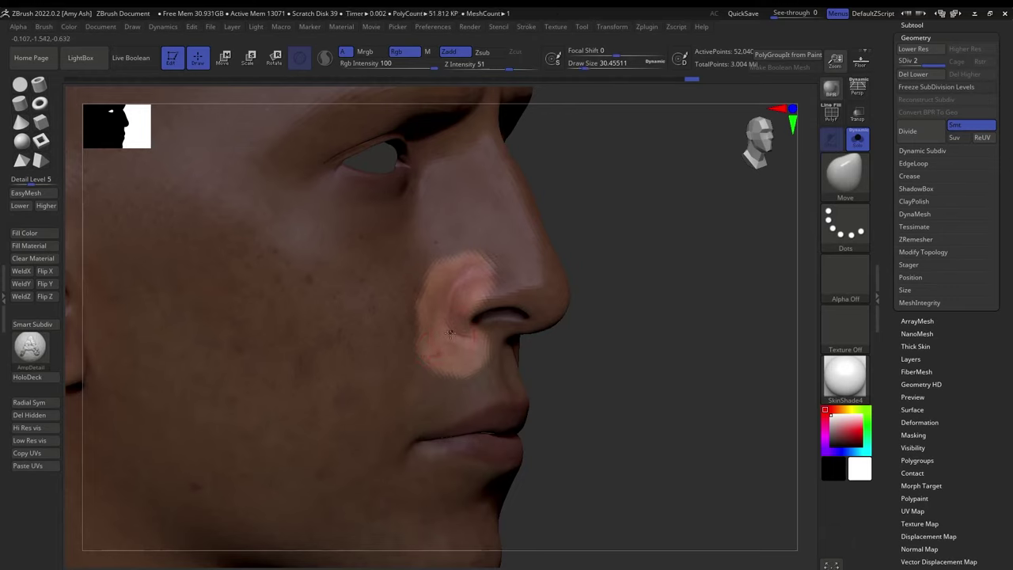
- Nudge the unmasked nostril wing with two Move strokes
mouse_move(448, 335)
left_mouse_down()
mouse_move(446, 300)
mouse_move(447, 323)
mouse_move(465, 345)
mouse_move(472, 308)
mouse_move(457, 310)
mouse_move(464, 283)
left_mouse_up()
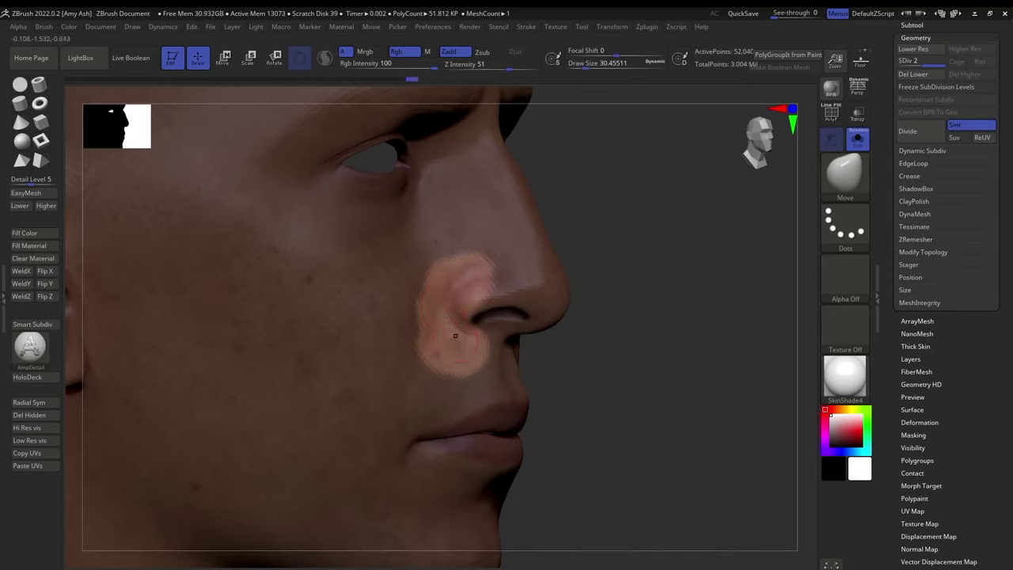
left_click_drag(455, 336, 464, 285)
scroll(968, 244, "up", 5)
- Run ProjectAll onto the head three times, projecting geometry only without polypaint
left_click(968, 247)
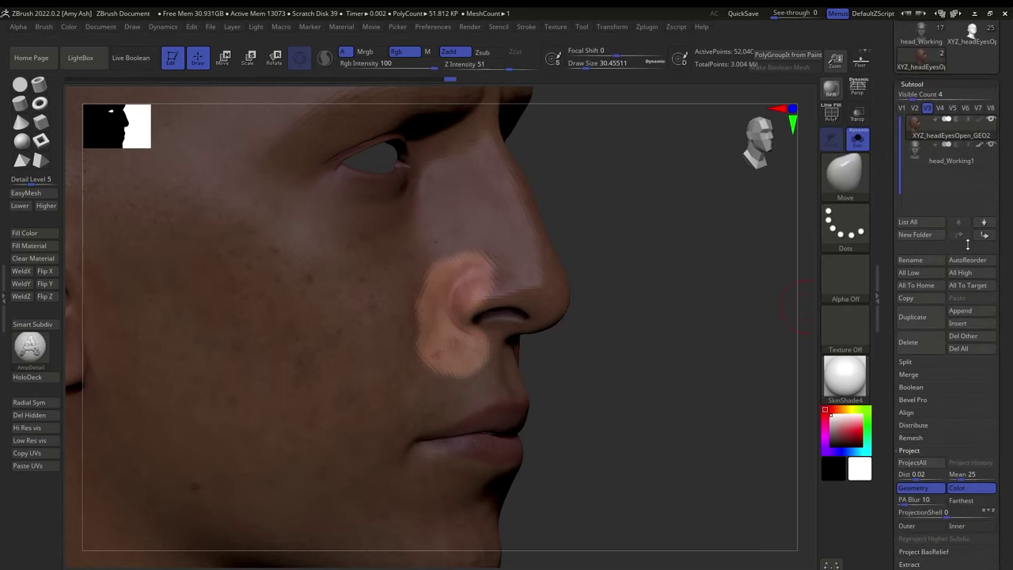
scroll(986, 185, "down", 4)
left_click(918, 320)
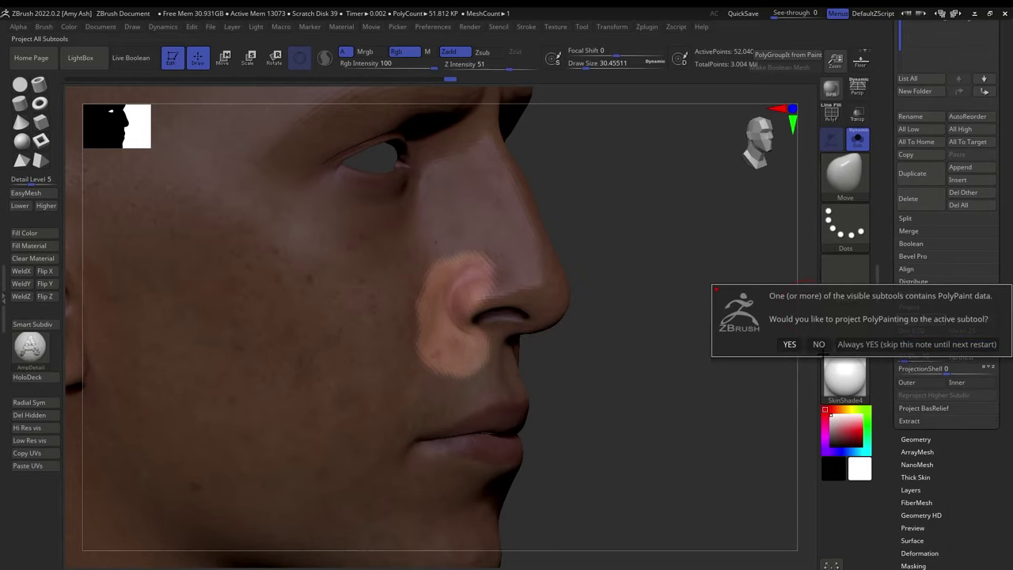
left_click(819, 345)
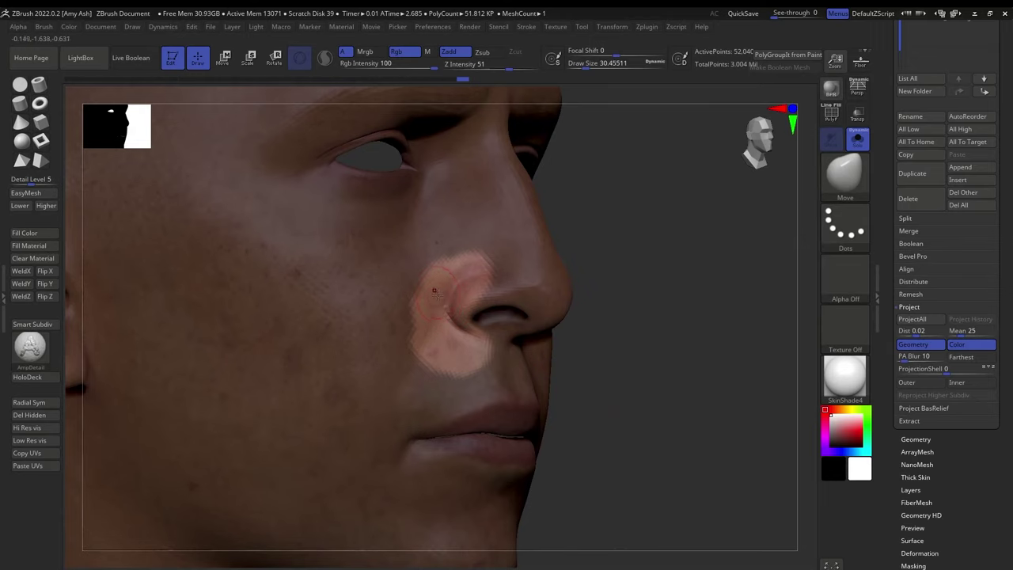
left_click(916, 319)
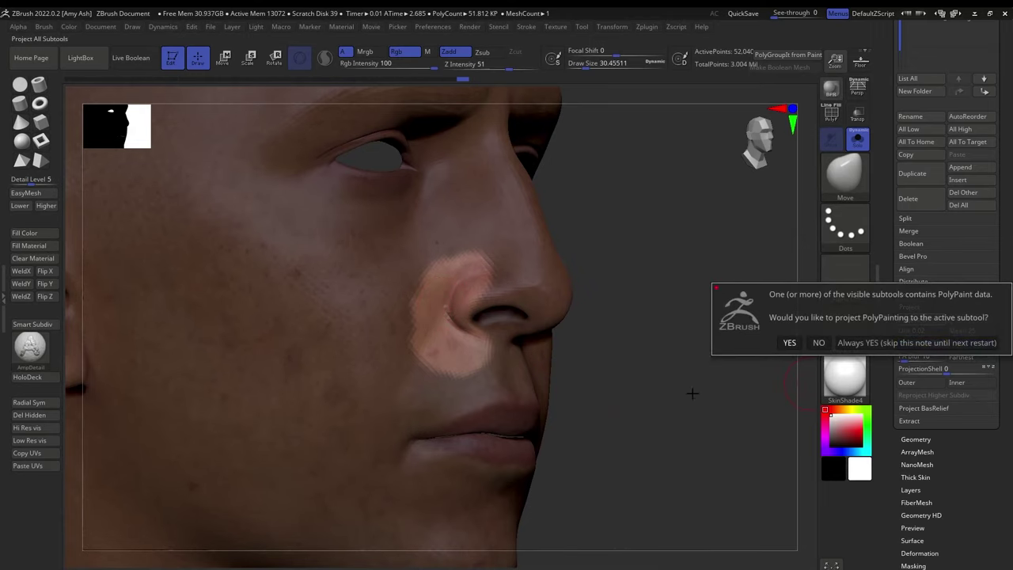
left_click(818, 342)
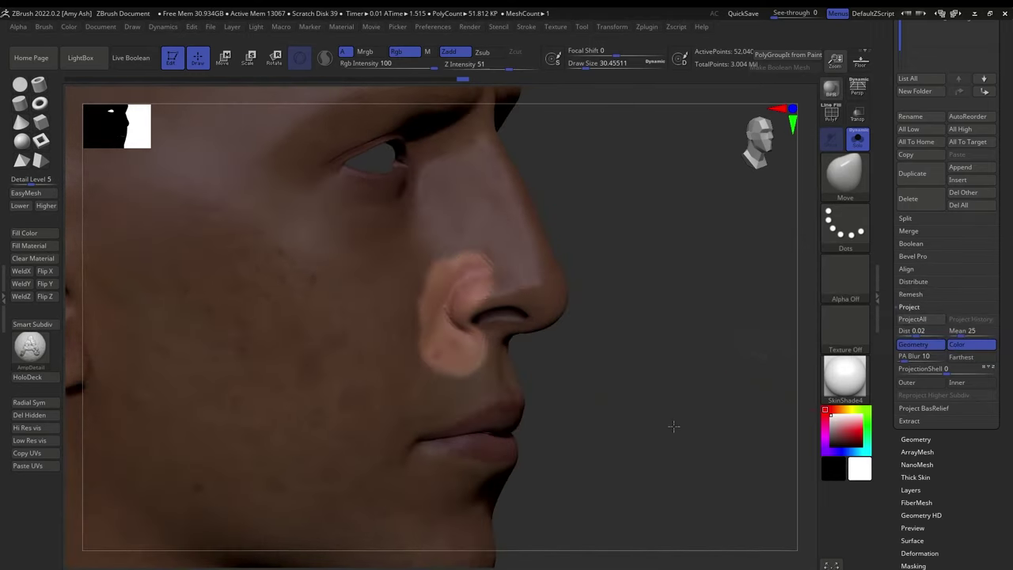
left_click_drag(674, 427, 606, 369)
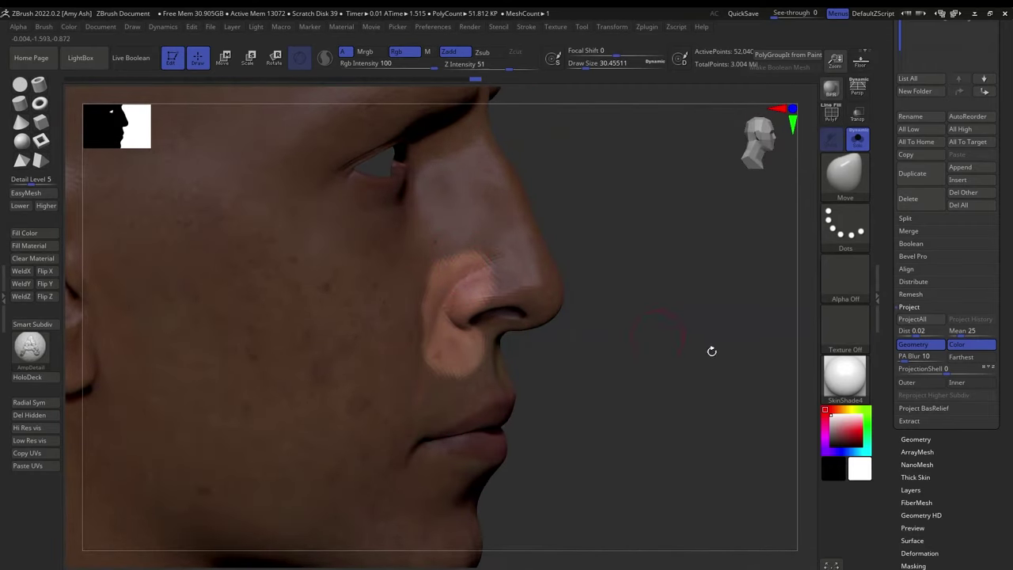
left_click(916, 319)
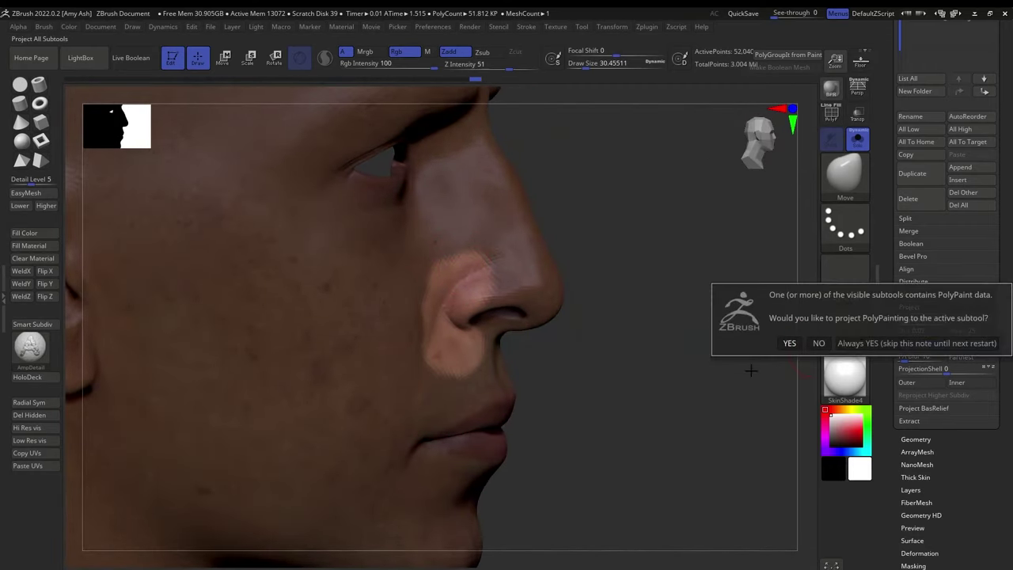
left_click(818, 342)
- Mask the cheek beside the nostril, invert the mask, and ProjectAll there without polypaint
left_click_drag(663, 414, 573, 420)
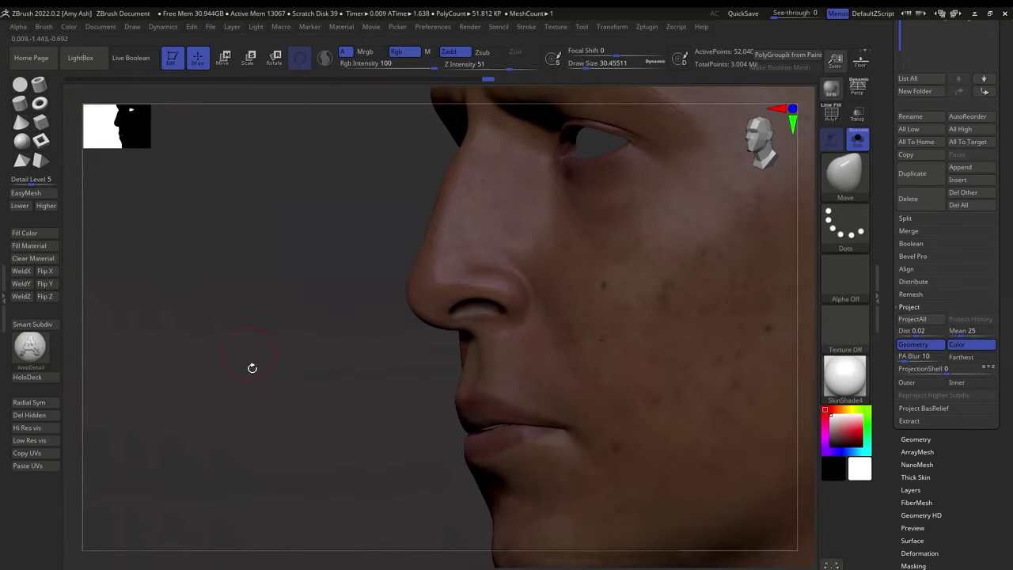
left_click_drag(316, 314, 384, 365, "ctrl")
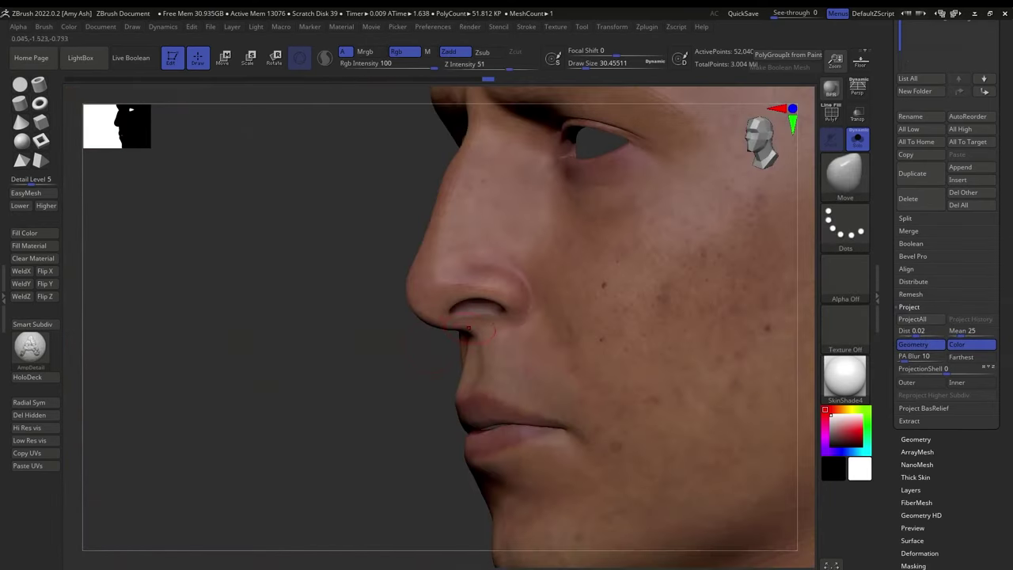
mouse_move(522, 323)
left_mouse_down("ctrl")
mouse_move(545, 308)
mouse_move(515, 258)
mouse_move(511, 345)
left_mouse_up("ctrl")
left_click(382, 372, "ctrl")
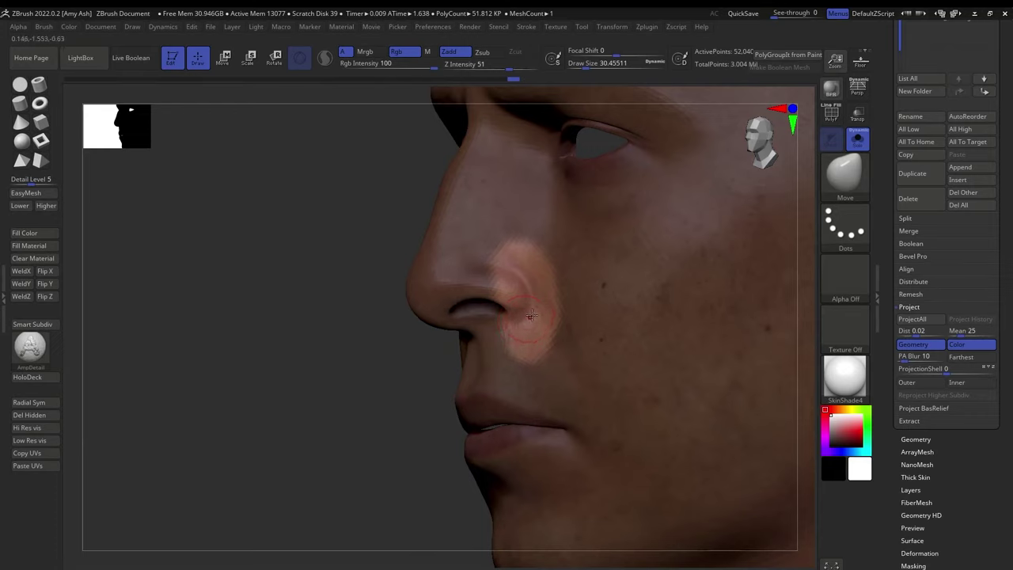
left_click(909, 319)
left_click(818, 343)
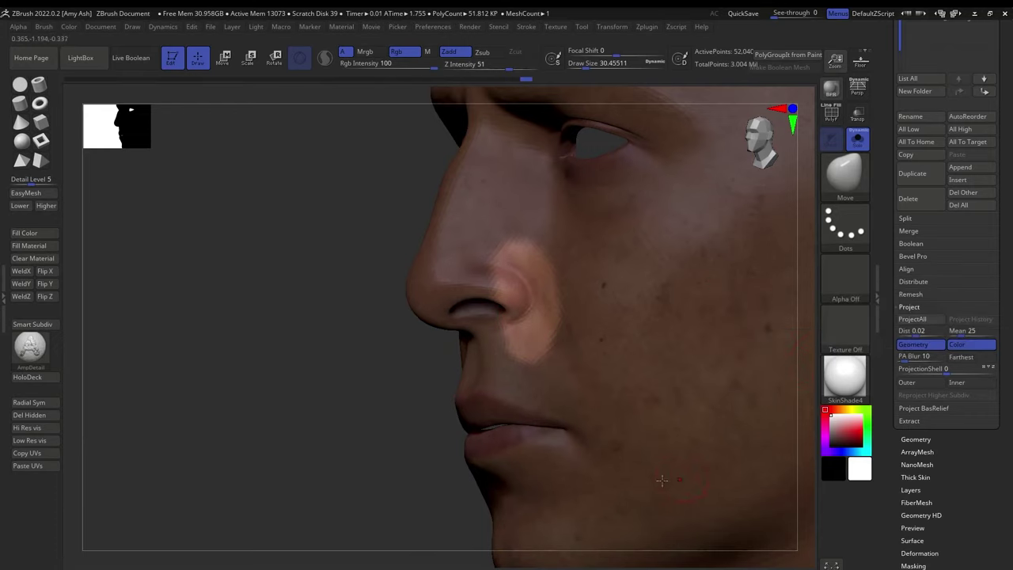
left_click_drag(327, 311, 306, 328)
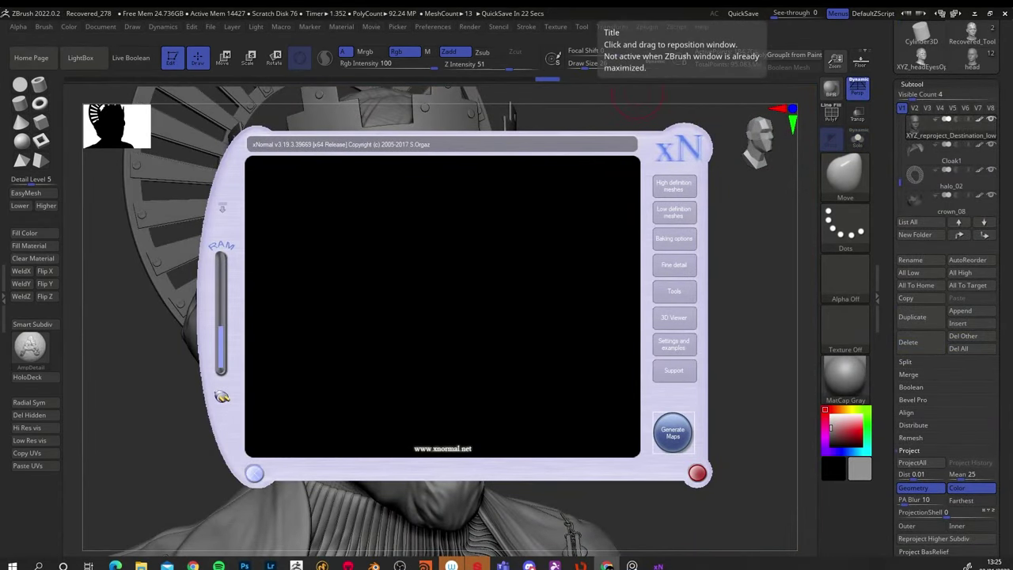
- Add Head_Reproject_Source.obj to the high definition mesh list
left_click(649, 186)
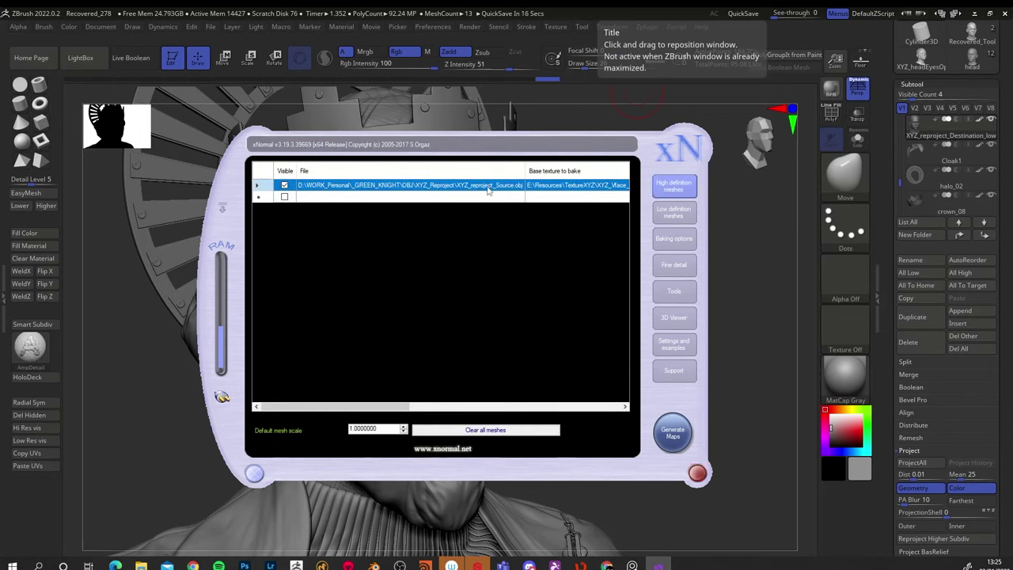
right_click(489, 188)
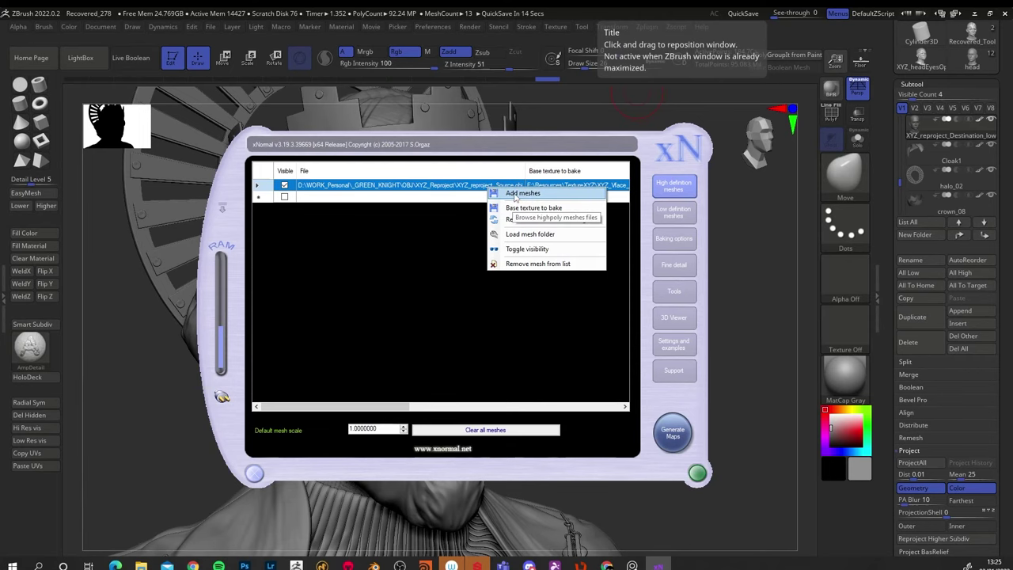
left_click(515, 194)
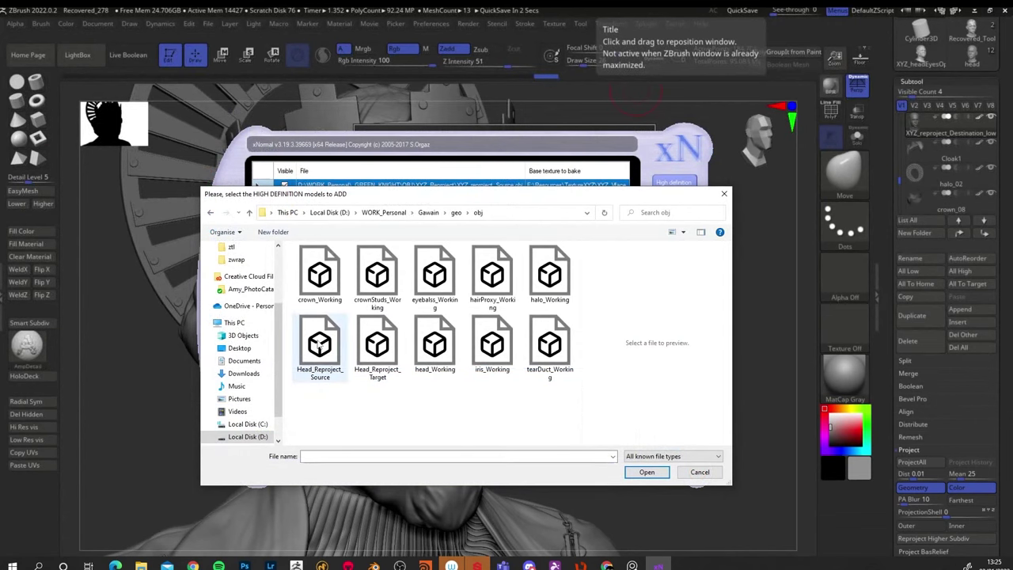
left_click(319, 342)
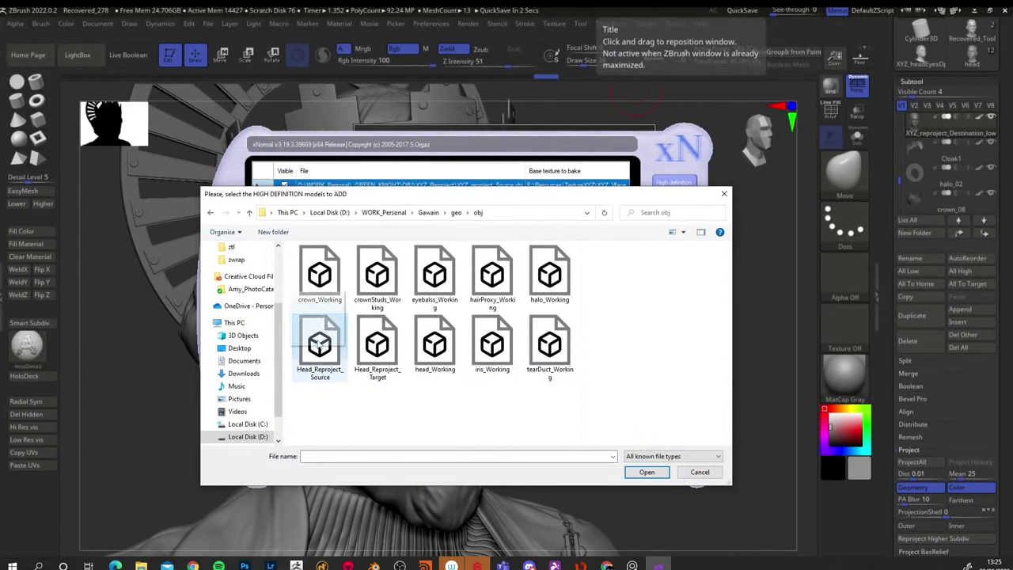
left_click(646, 472)
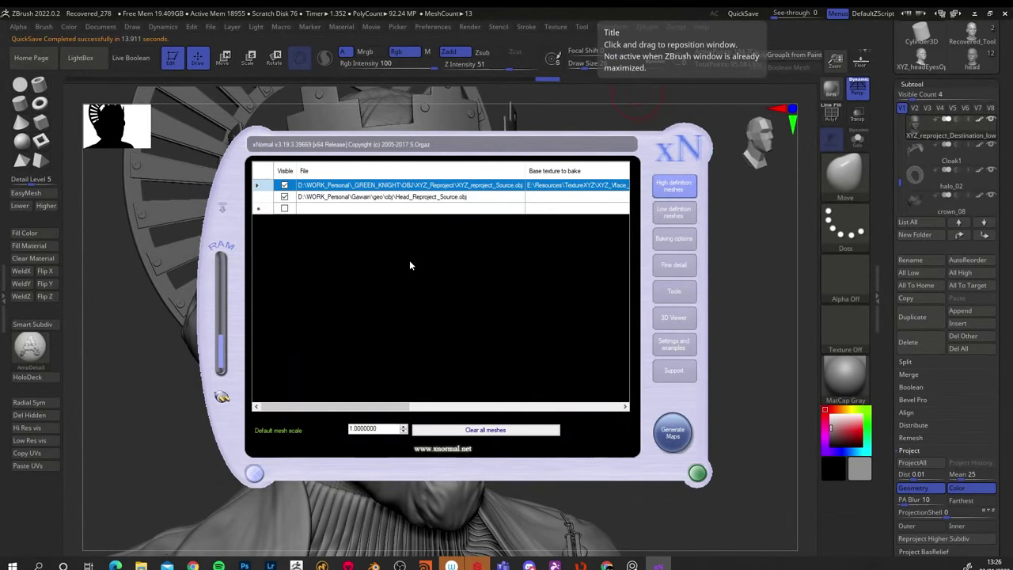
- Remove the old high-poly mesh from the high definition list
right_click(431, 187)
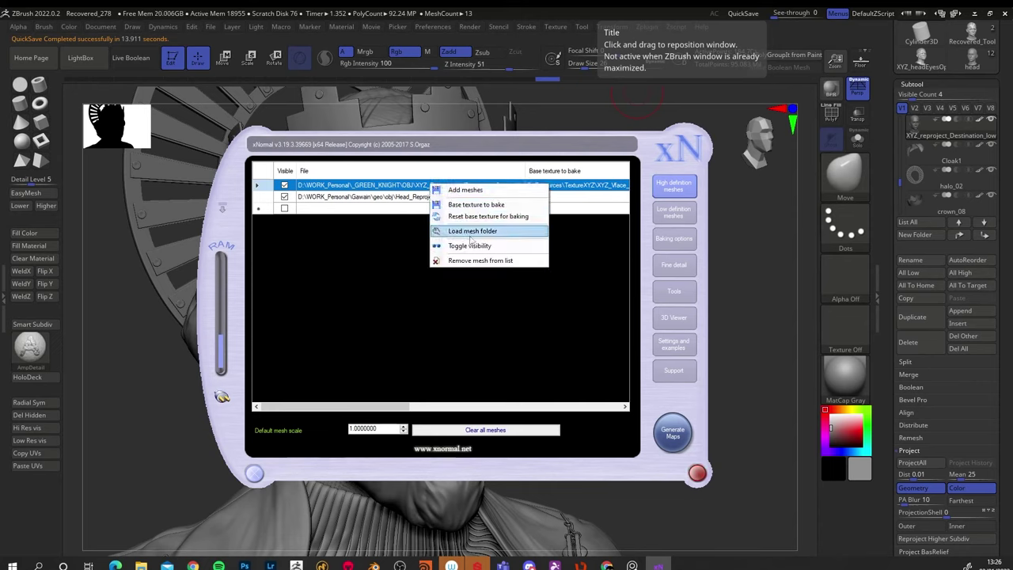
left_click(468, 260)
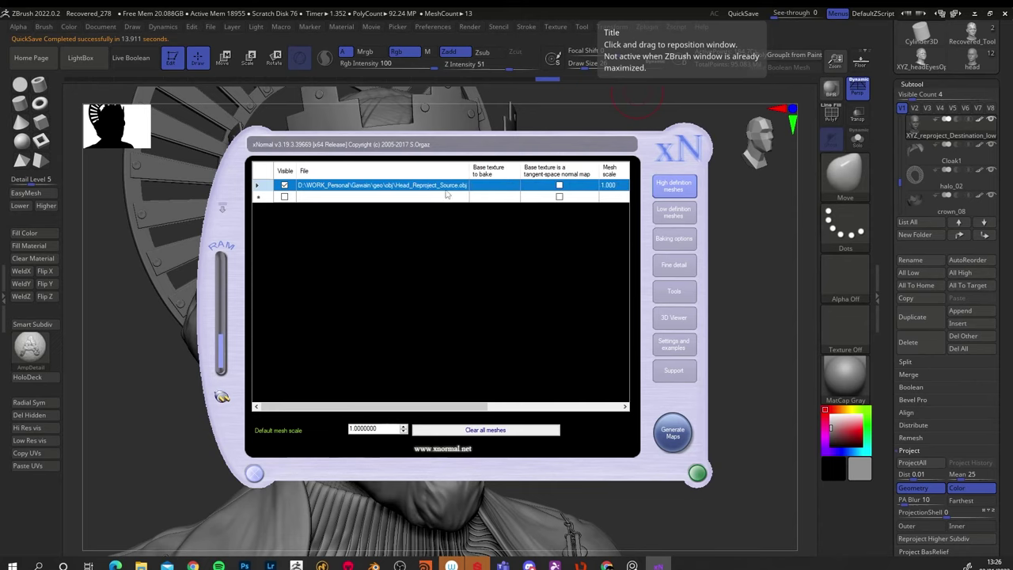
left_click(673, 211)
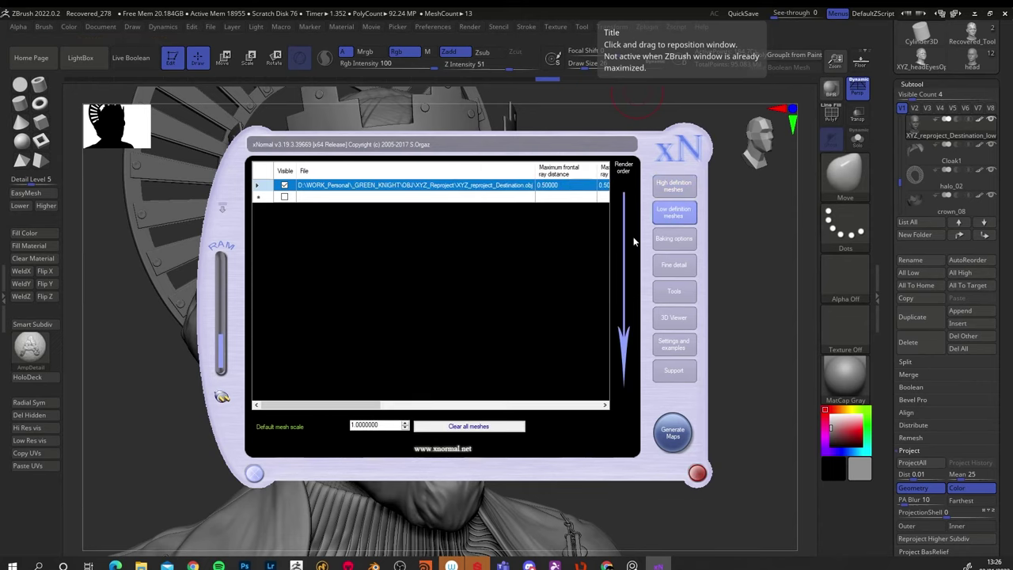
- Replace XYZ_reproject_Destination with Head_Reproject_Target.obj as the only low-poly mesh
right_click(468, 187)
left_click(511, 208)
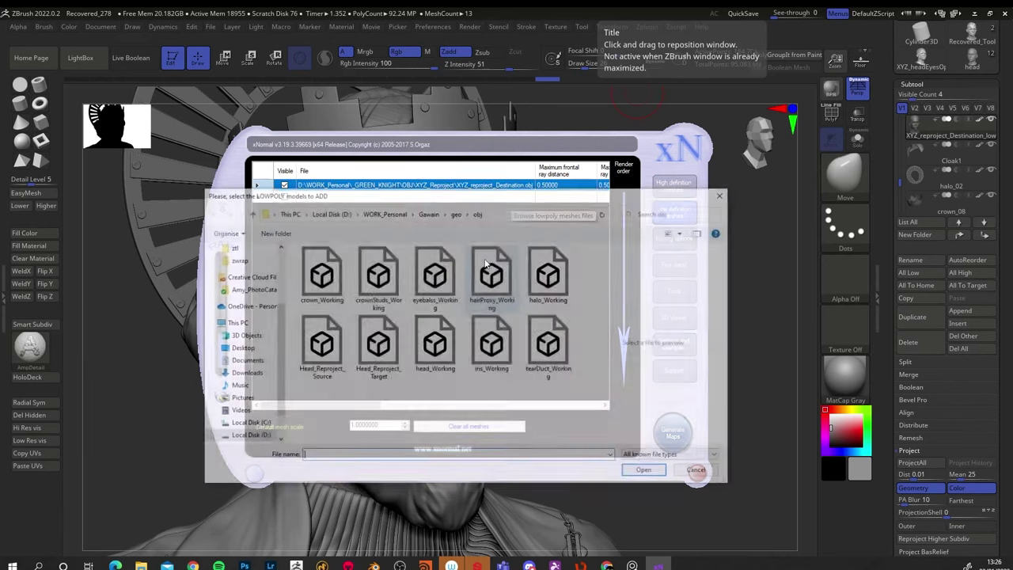
left_click(388, 347)
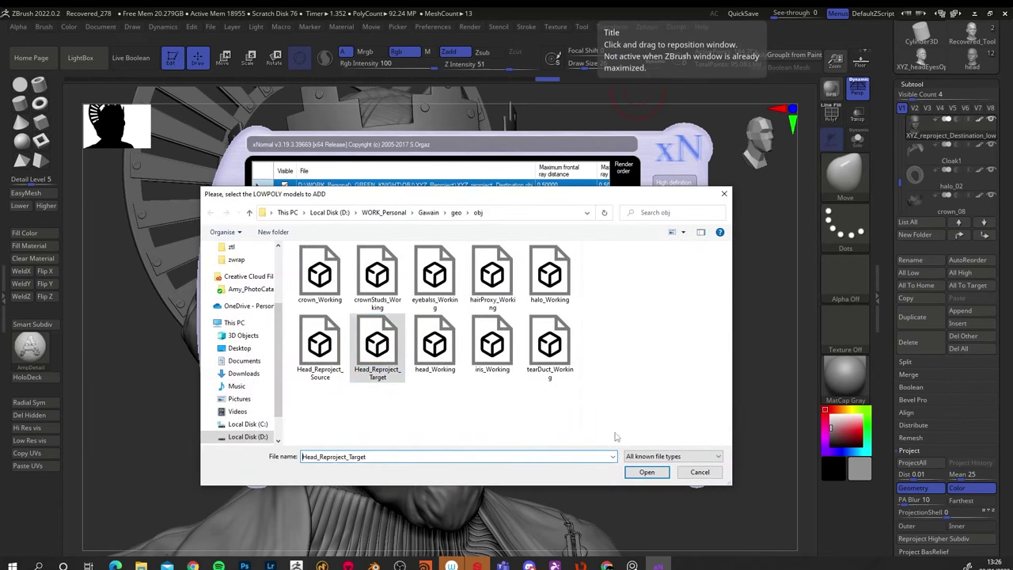
left_click(663, 476)
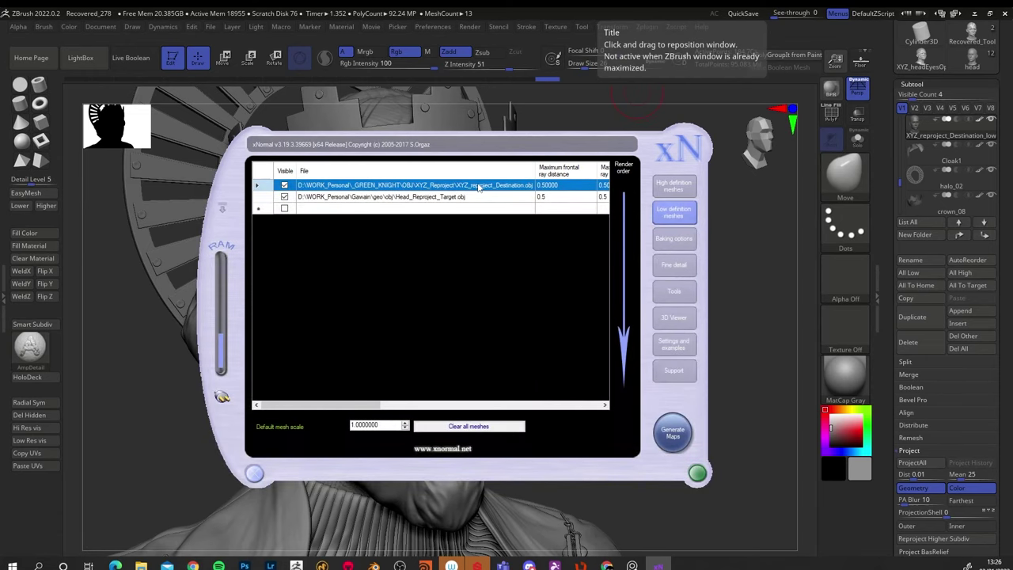
right_click(478, 187)
left_click(516, 235)
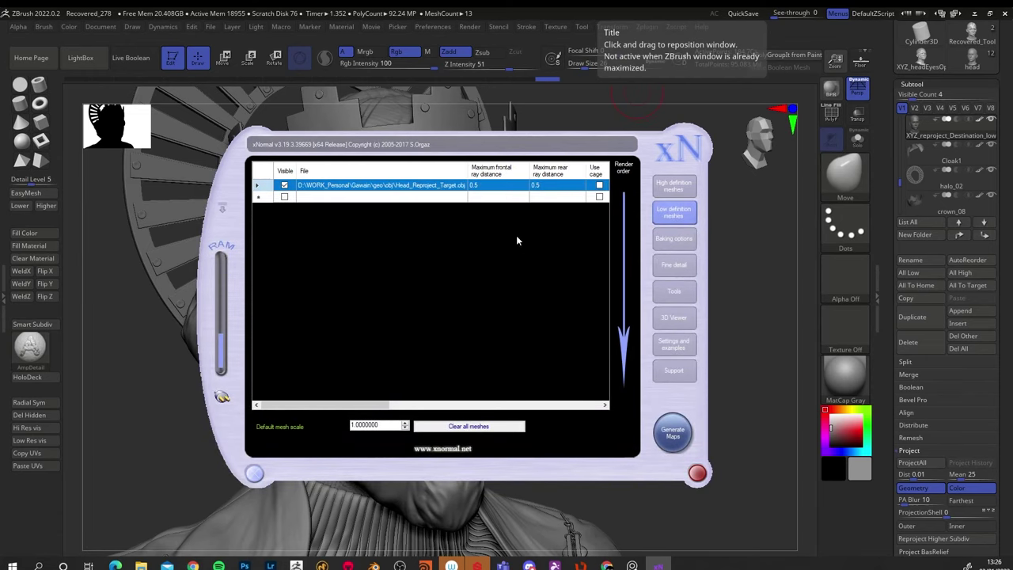
- Set XYZ_dispMultiChannel_mid50_lin_srgb.1001.exr as the source mesh's base texture to bake
left_click(663, 193)
left_click_drag(345, 406, 412, 407)
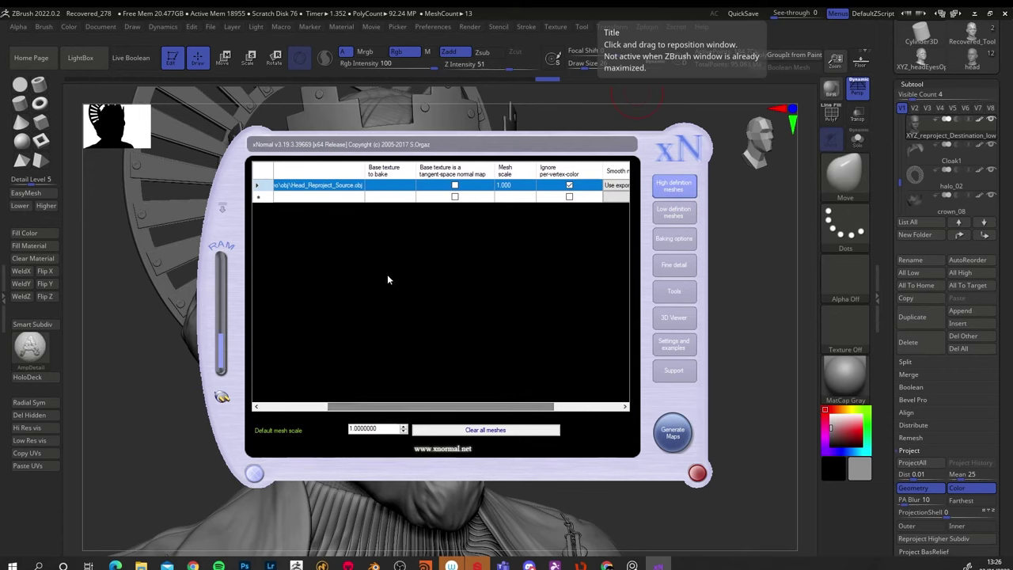
right_click(391, 187)
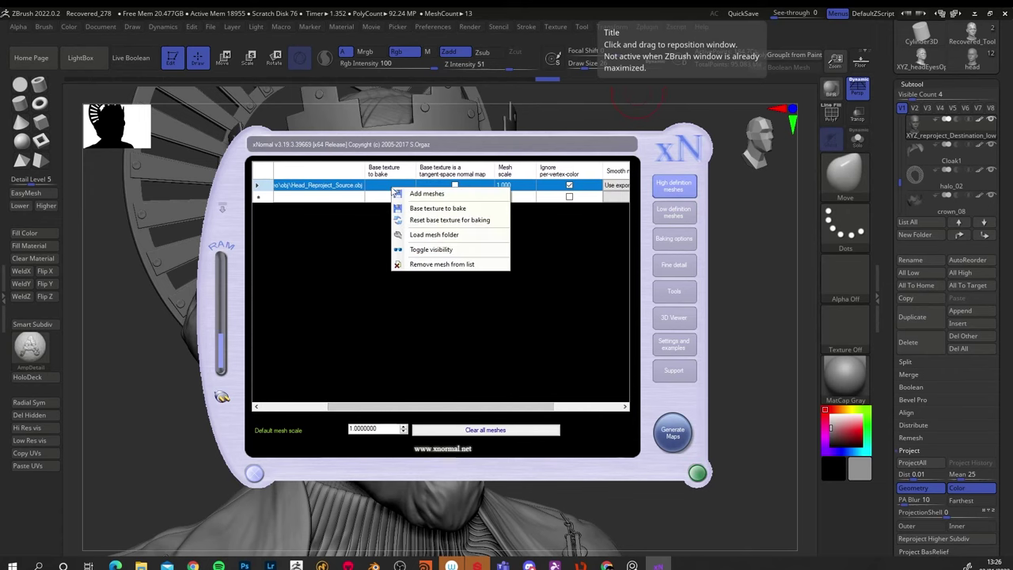
left_click(429, 209)
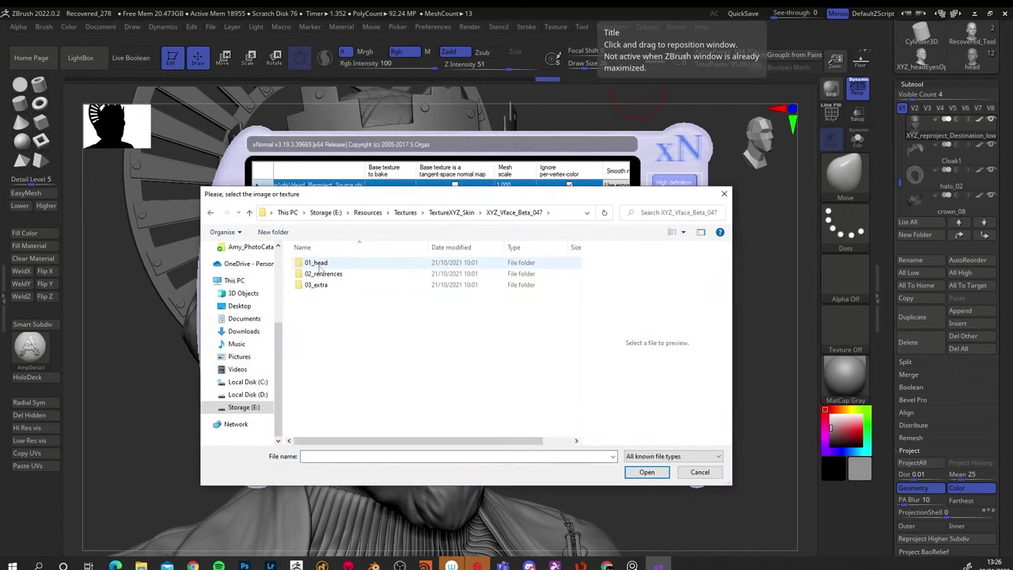
double_click(318, 265)
double_click(318, 273)
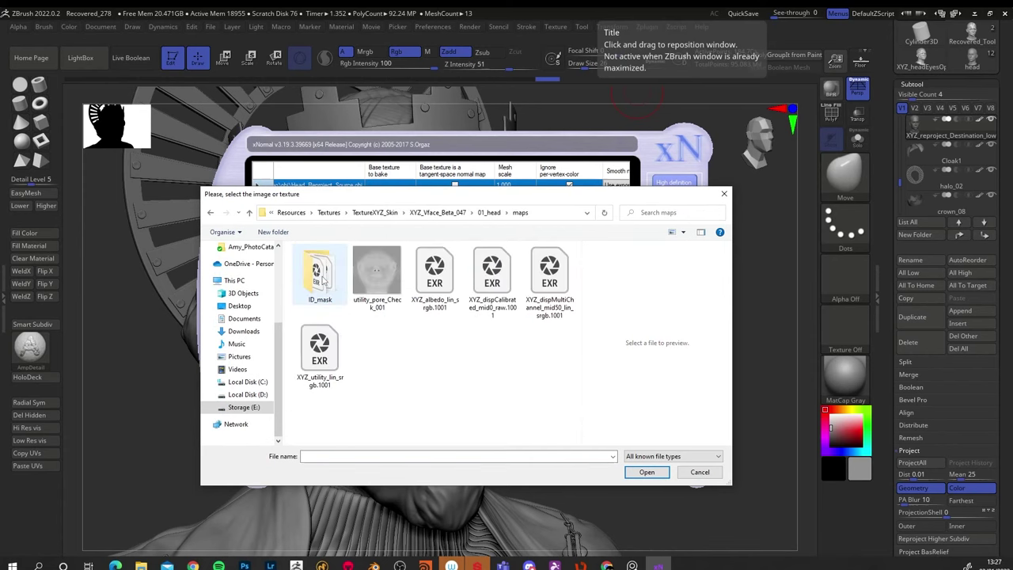
left_click(564, 299)
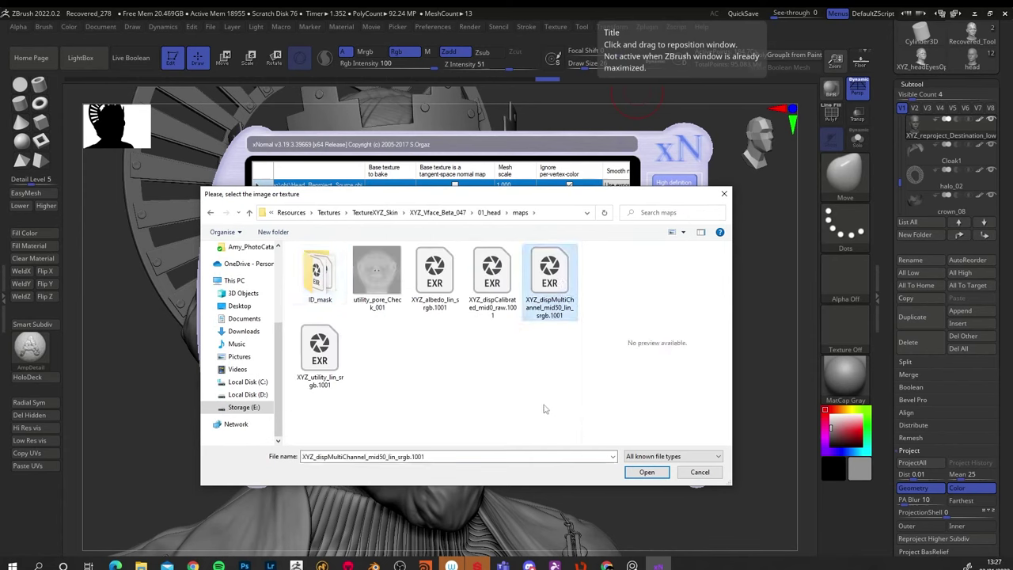
left_click(647, 473)
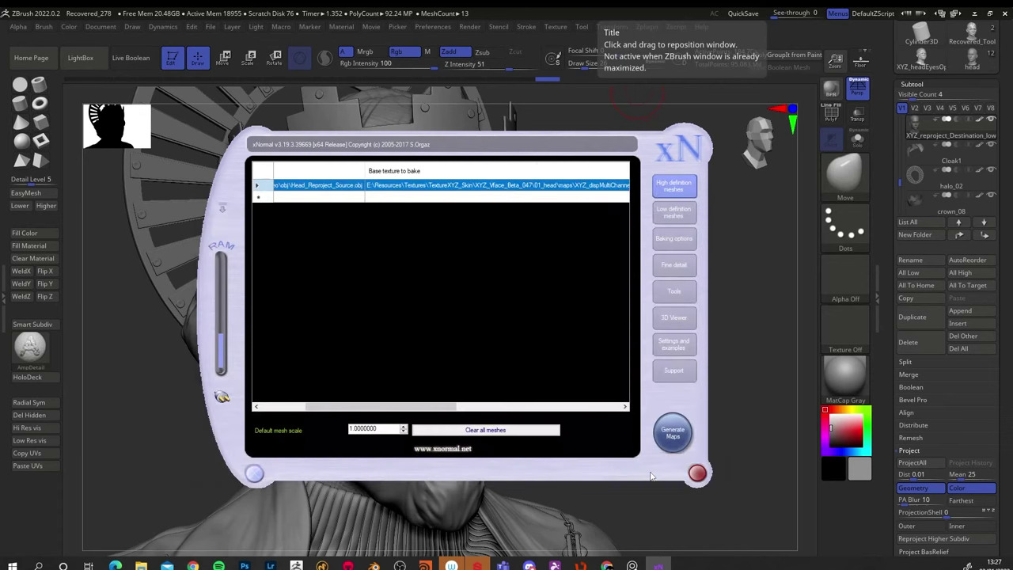
left_click(672, 237)
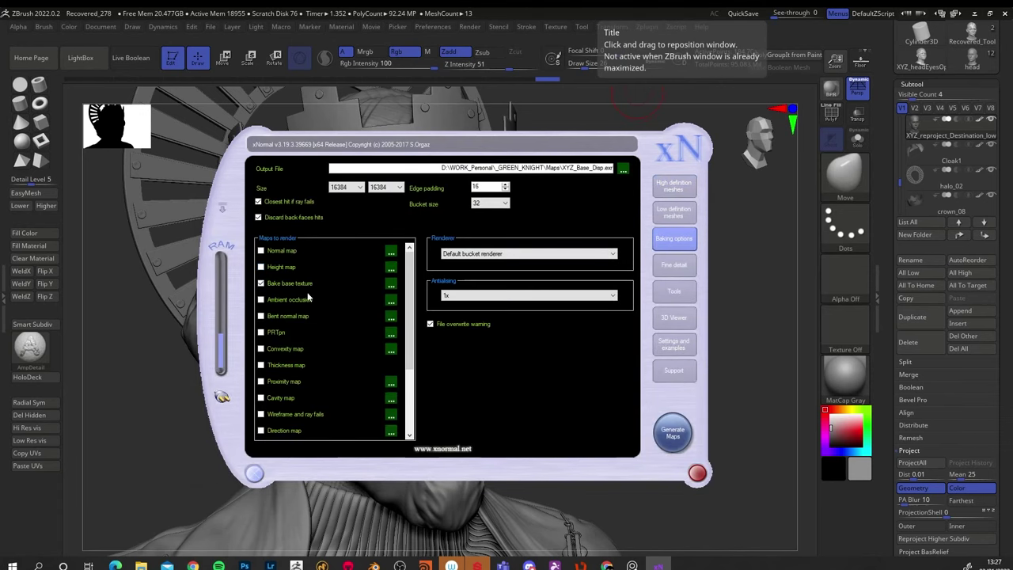
- Create a baked_maps folder for the bake output and open it
left_click(623, 171)
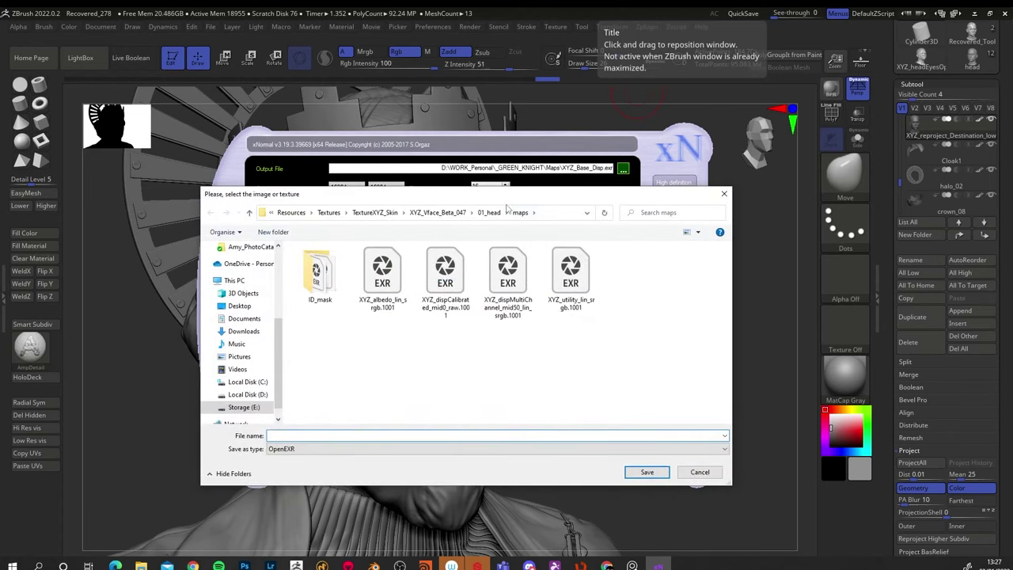
left_click(273, 232)
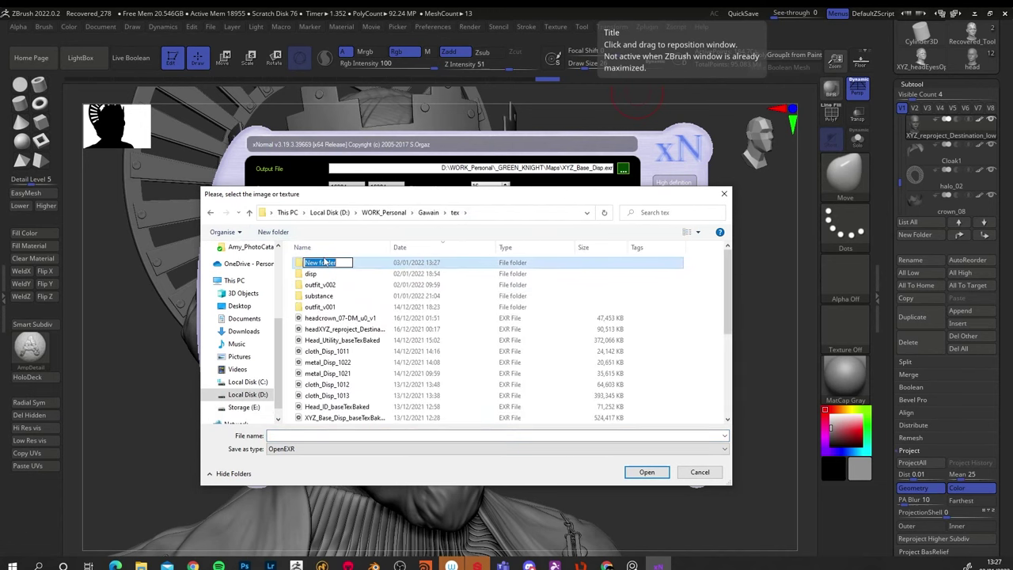
type("baked_mapos")
key("Return")
double_click(324, 263)
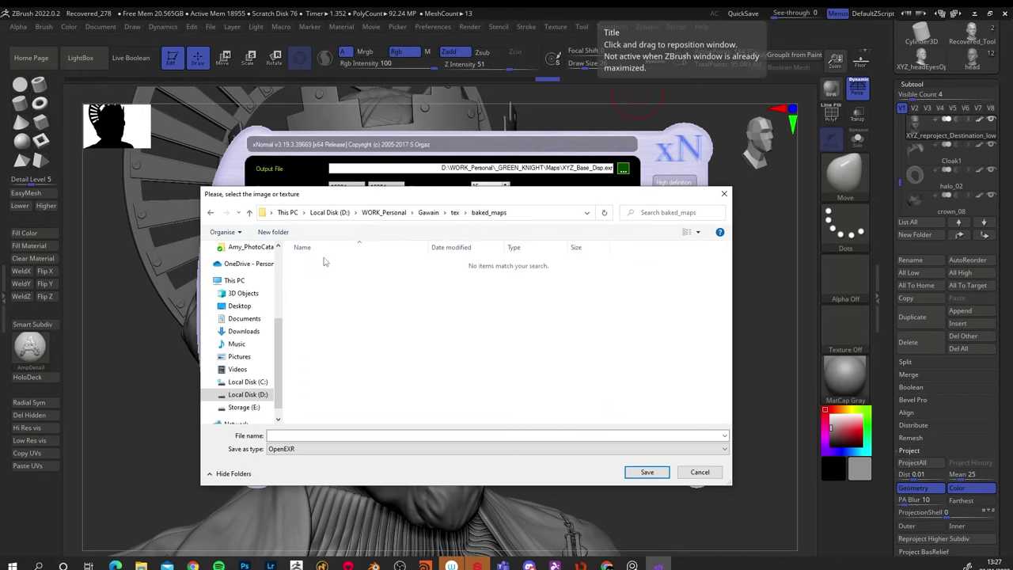
- Save the output as Head_multichannel_Disp_1001.exr and generate the displacement map
left_click(298, 437)
type("He")
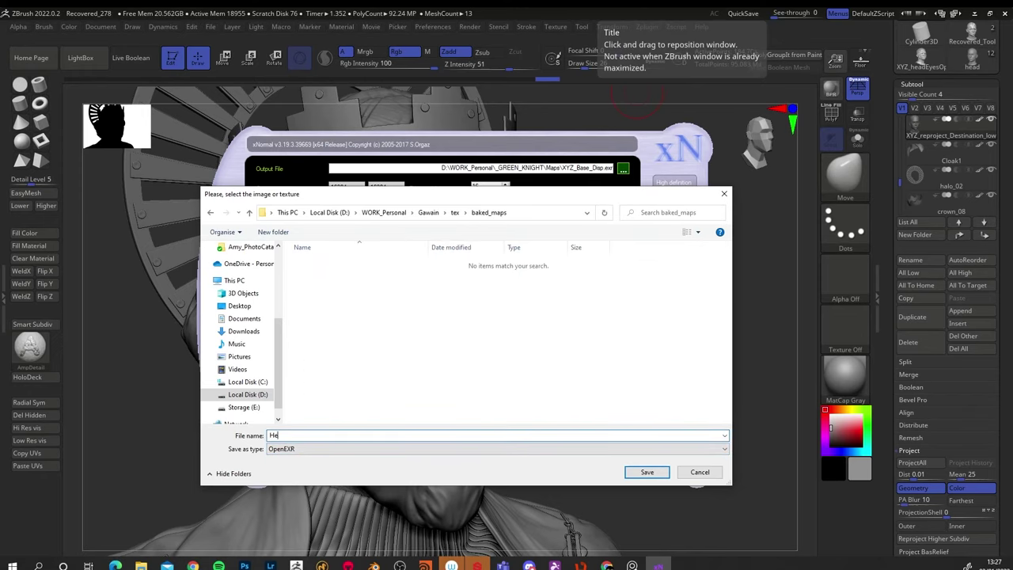
type("ad_mul")
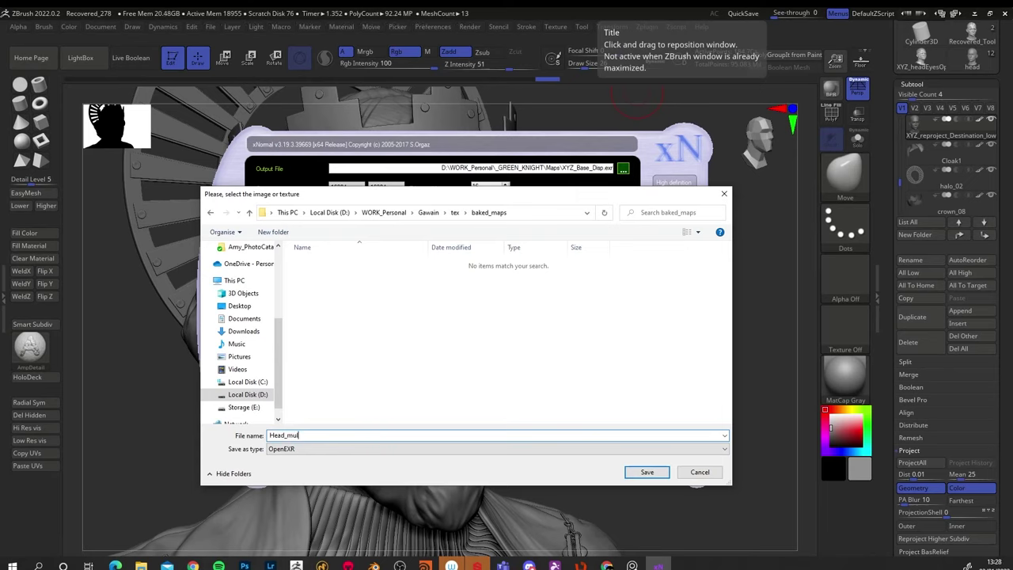
type("tichannel_Disp_1001")
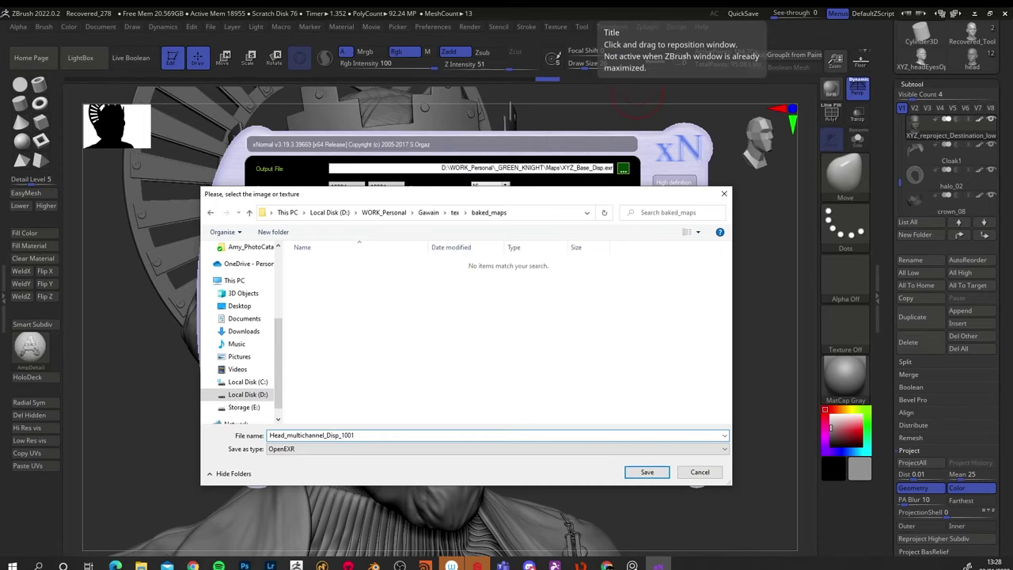
left_click(647, 472)
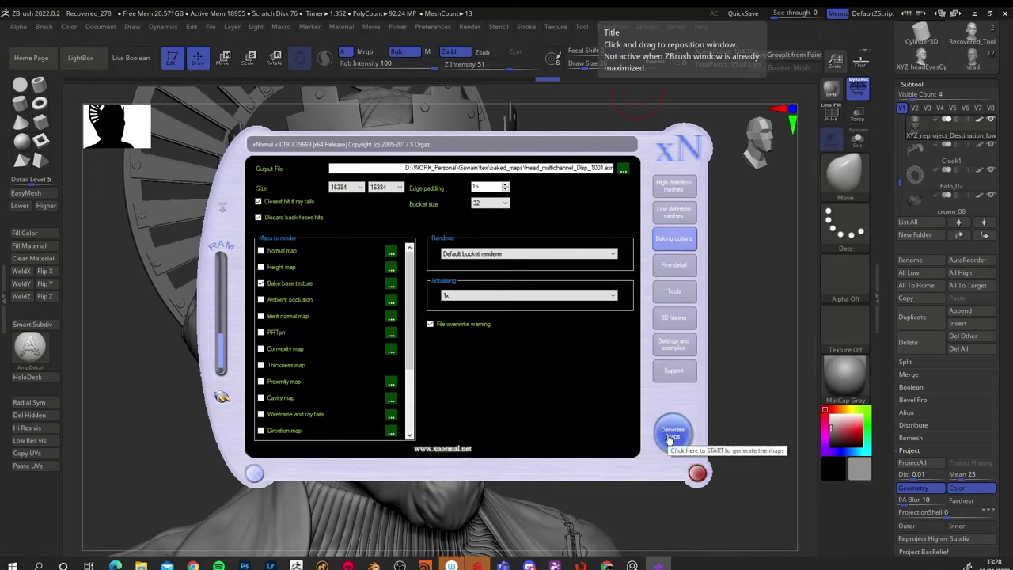
left_click(672, 435)
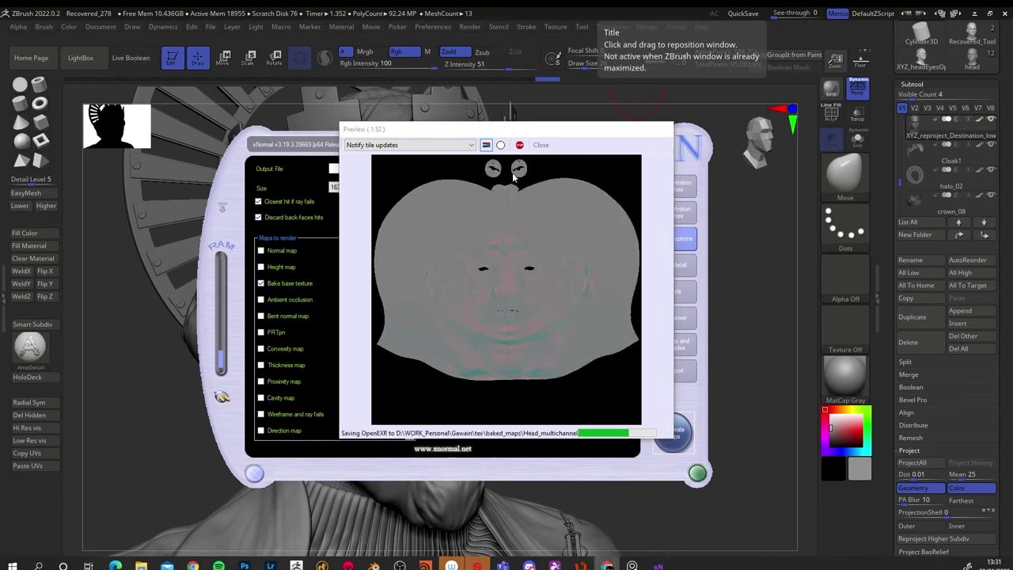
- Move the finished displacement bake preview aside and close it
left_click_drag(532, 129, 412, 69)
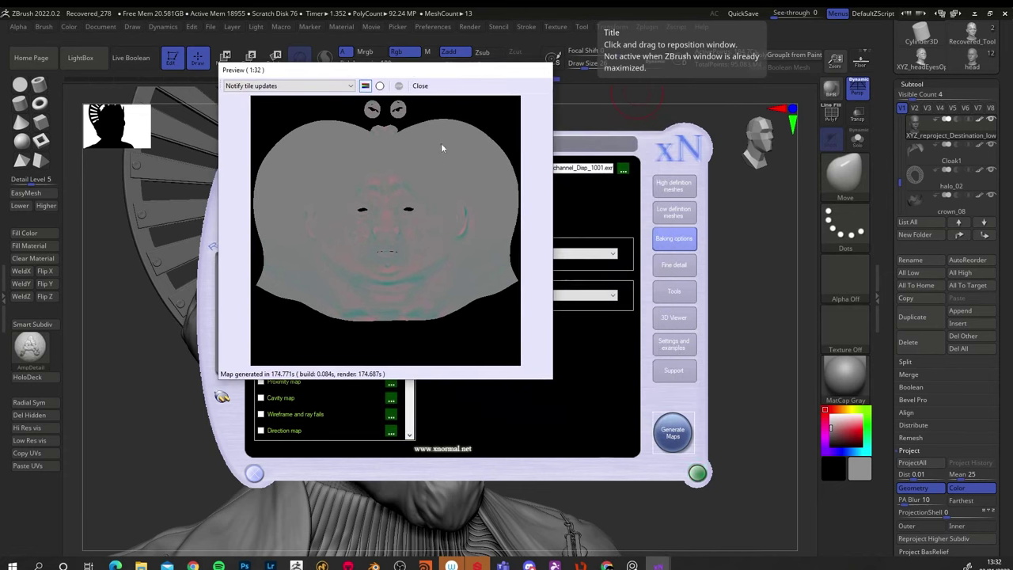
left_click(419, 86)
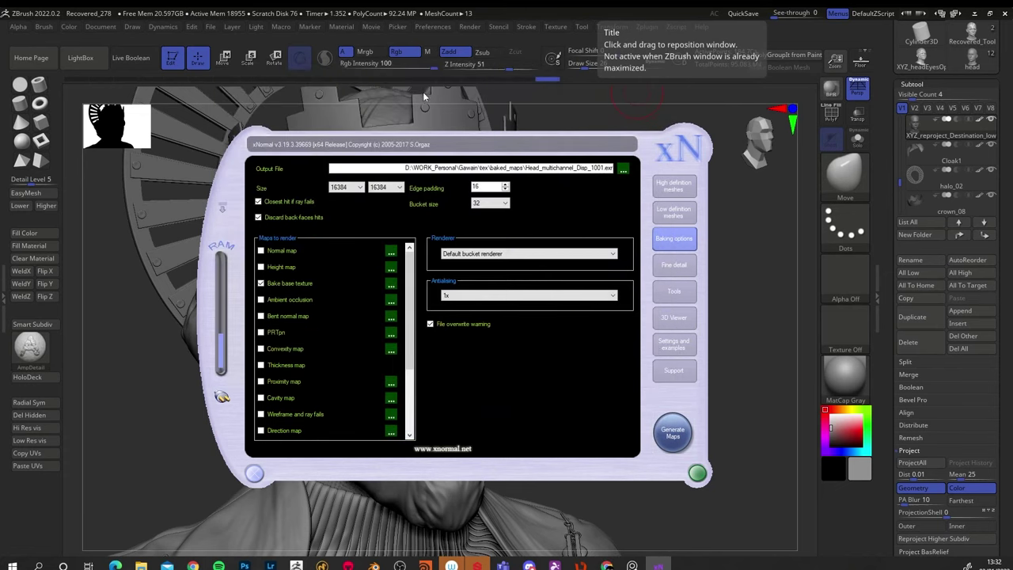
- Swap the source mesh's base texture to XYZ_albedo_lin_srgb.1001 and bake it
left_click(672, 187)
right_click(419, 187)
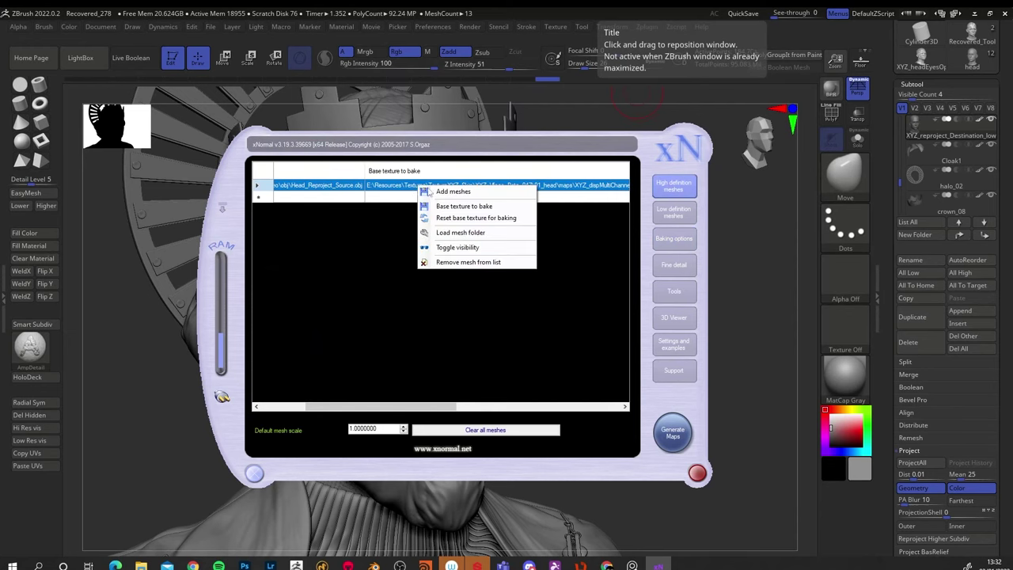
left_click(451, 205)
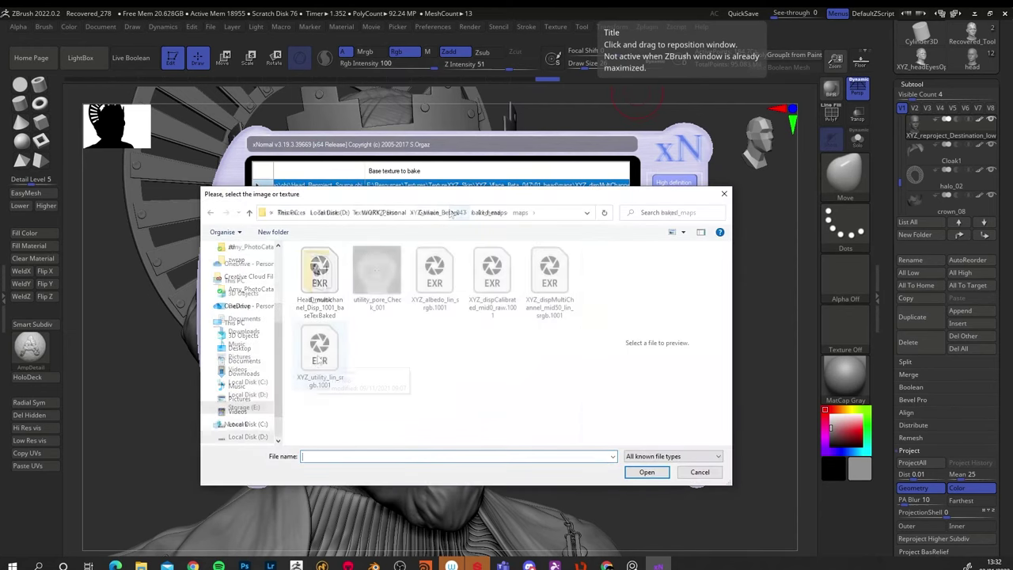
left_click(434, 276)
left_click(633, 472)
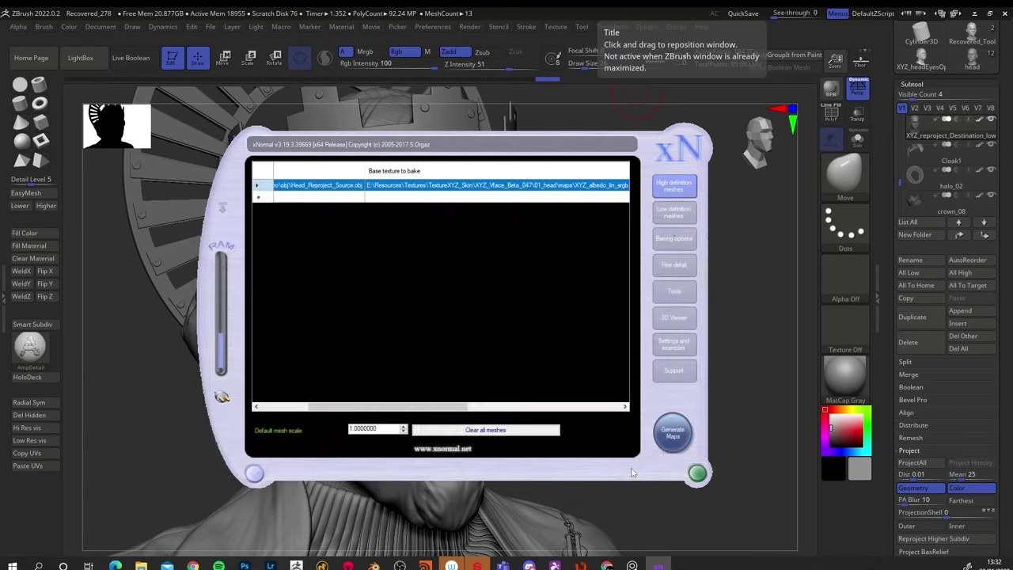
left_click(674, 238)
left_click(672, 432)
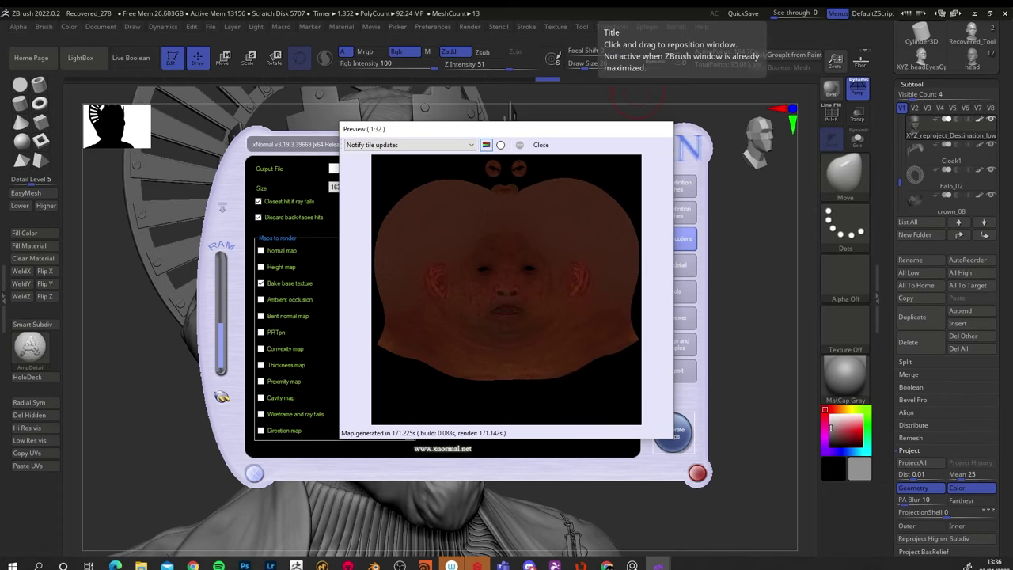
- Close the finished albedo preview and start the next bake
left_click(541, 144)
left_click(633, 167)
left_click(836, 518)
left_click(672, 431)
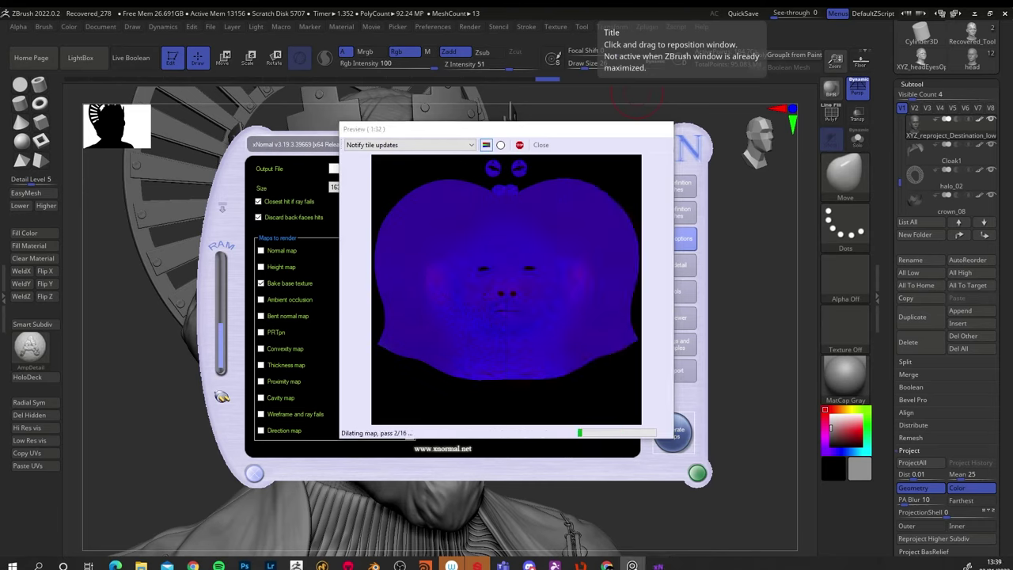
- Set the XYZ_ID_mask_01 EXR as the source's base texture and bake it
left_click(540, 145)
double_click(475, 184)
double_click(261, 273)
left_click(325, 293)
key("Return")
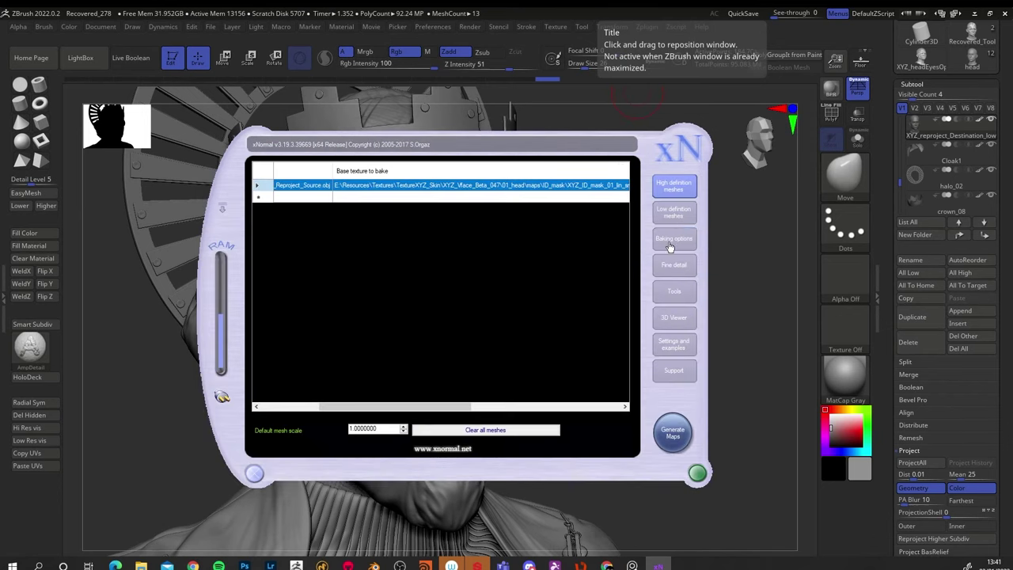
left_click(669, 246)
left_click(673, 431)
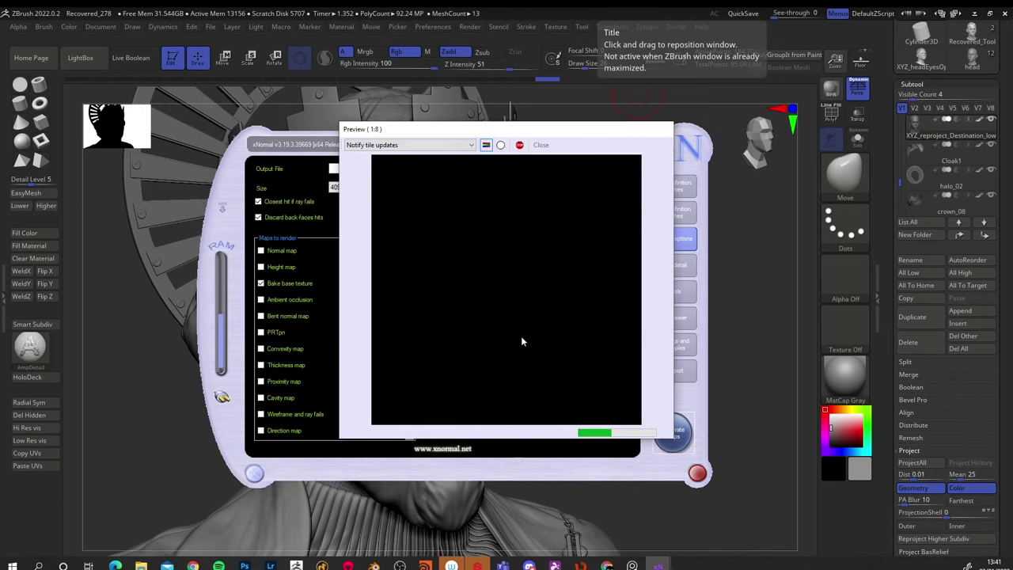
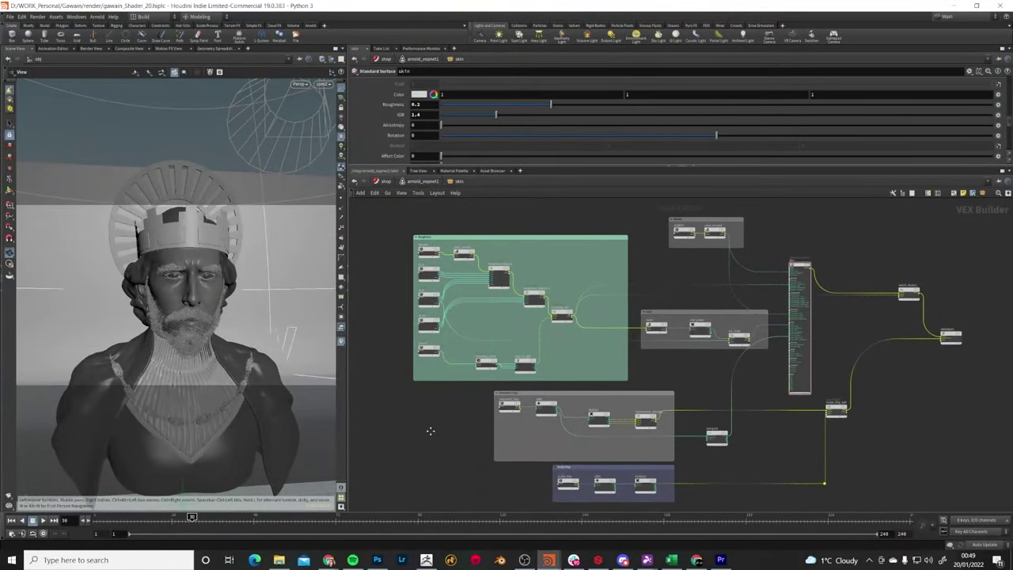
- Pan and zoom the network editor onto the TextureXYZ Disp group's textureXYZ_Disp, add1, Multiply and Multichannel_Strength nodes
scroll(437, 392, "up", 2)
middle_click_drag(439, 391, 437, 437)
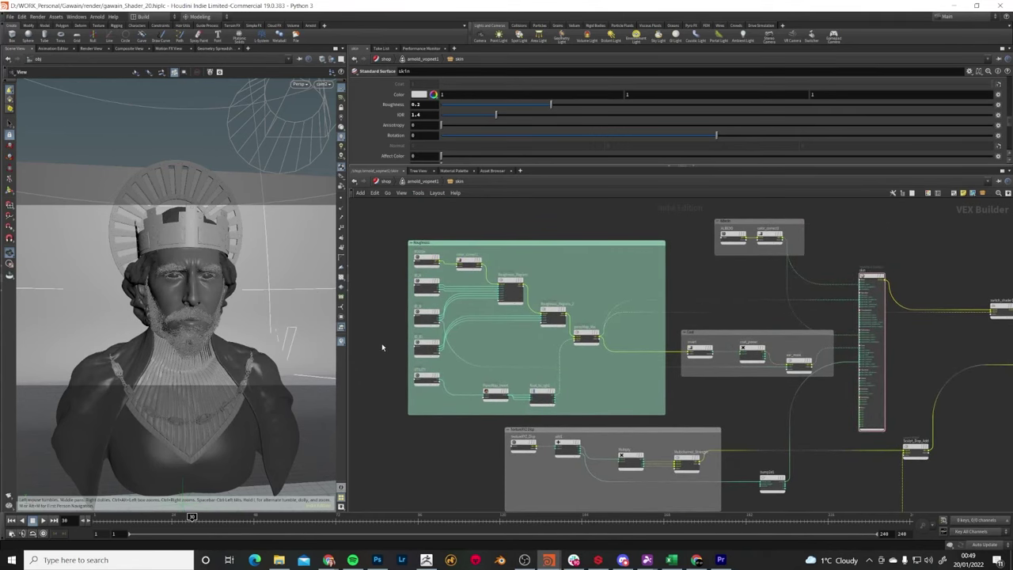
middle_click_drag(391, 380, 388, 353)
scroll(387, 356, "down", 2)
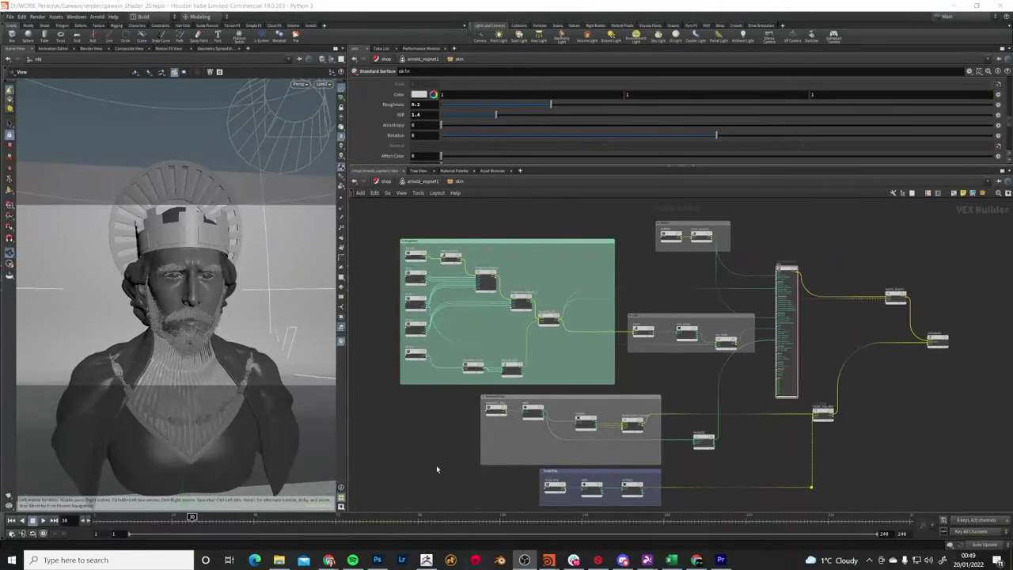
middle_click_drag(437, 469, 432, 438)
scroll(490, 407, "up", 5)
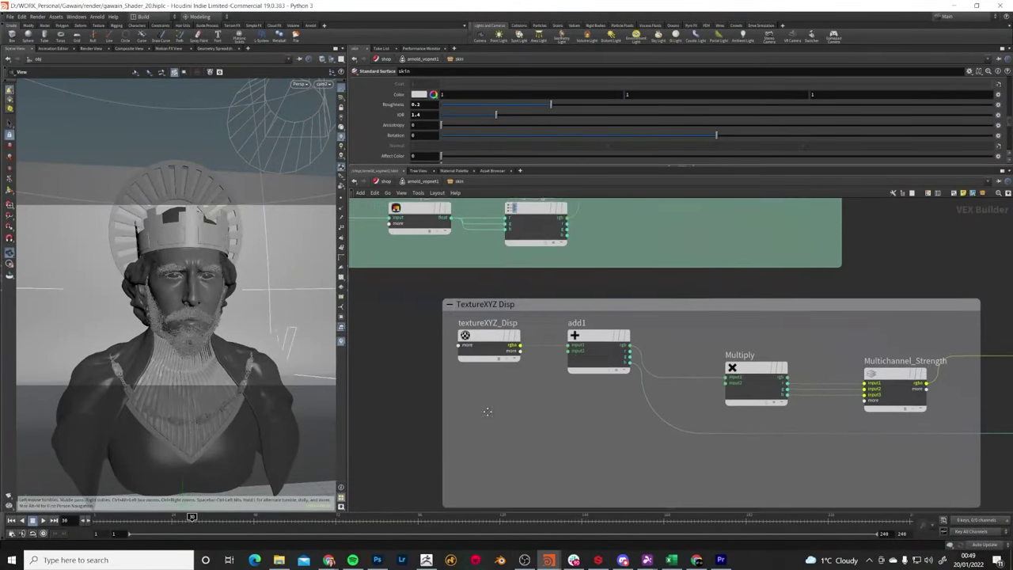
- Review the textureXYZ_Disp texture, add1 offset and Multiply node parameters
left_click(471, 385)
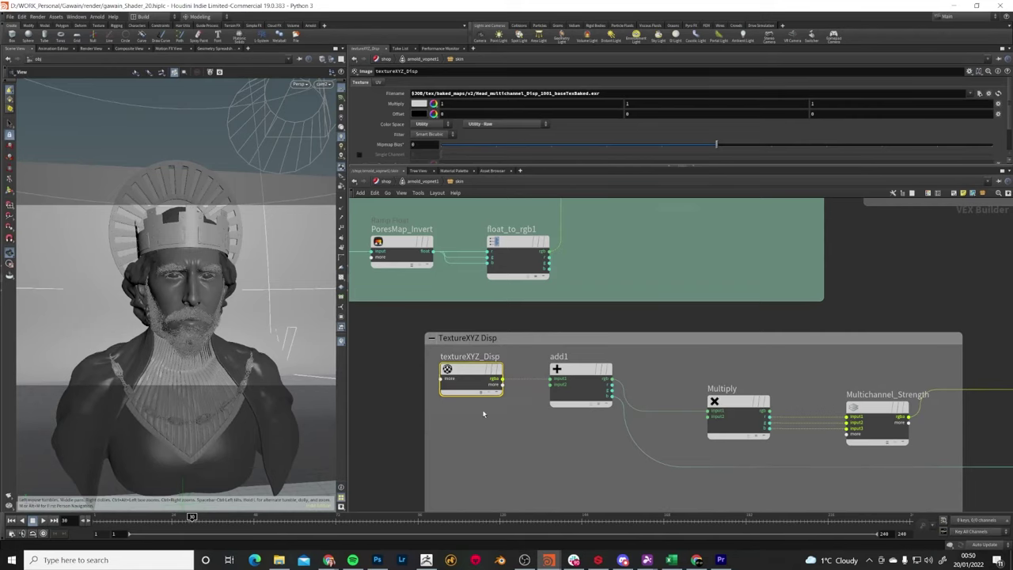
left_click(583, 393)
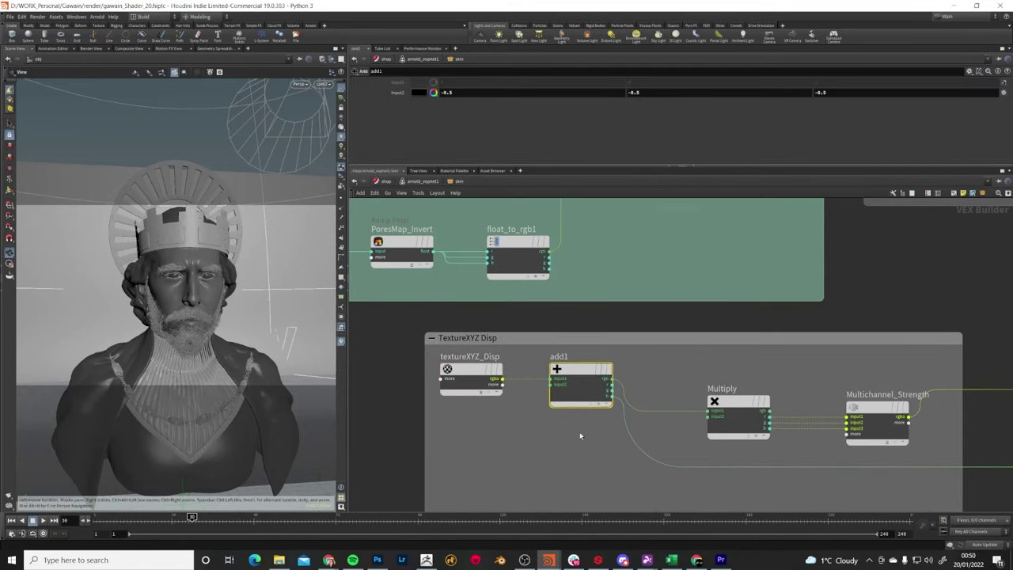
middle_click_drag(579, 431, 558, 449)
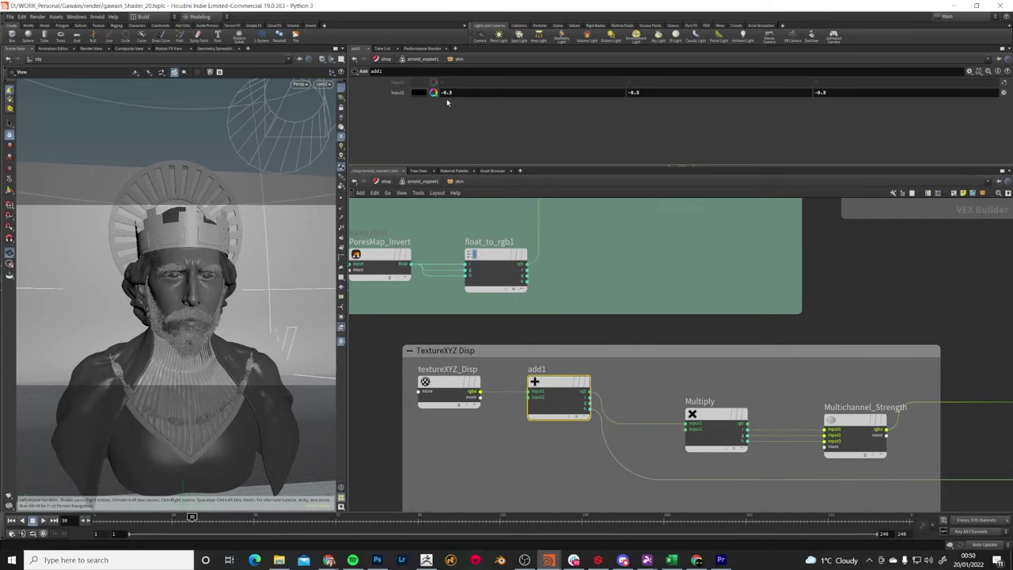
middle_click_drag(669, 395, 558, 378)
left_click(605, 402)
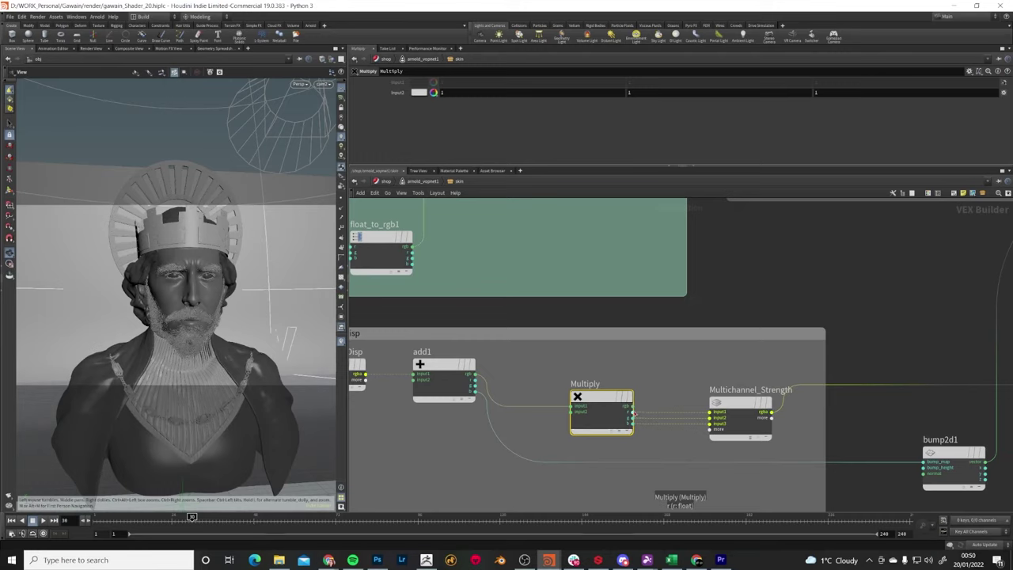
- Show Multichannel_Strength's Displace, Tertiary and Micro layers (0.1 mix, Plus), then move toward Sculpt Disp
left_click(733, 407)
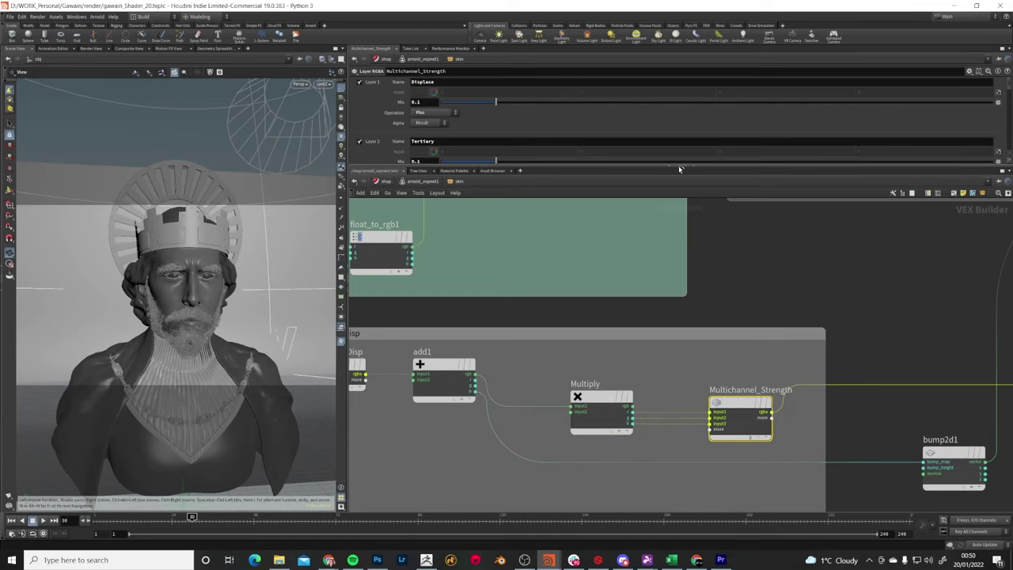
left_click_drag(679, 168, 679, 218)
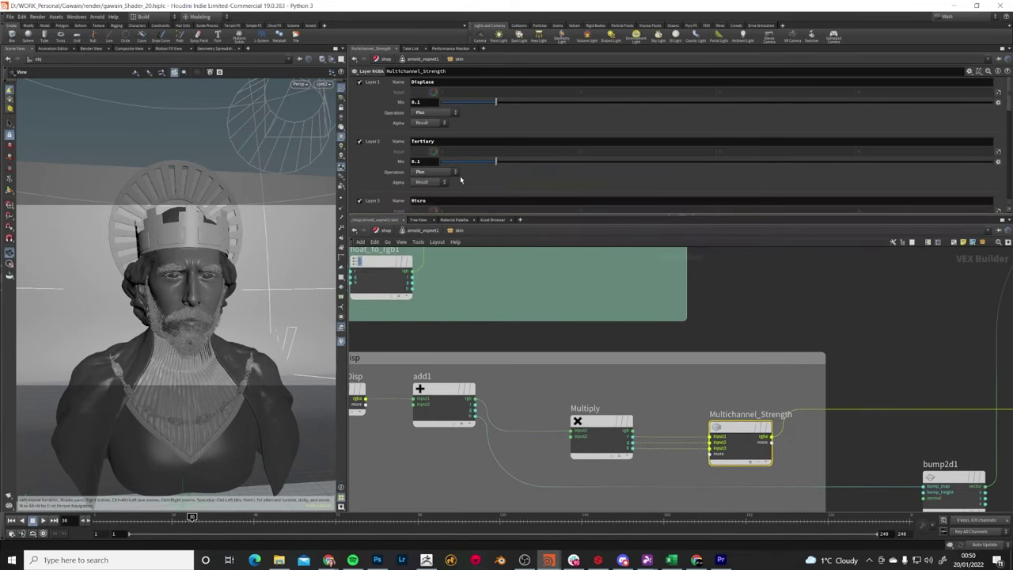
scroll(460, 180, "down", 2)
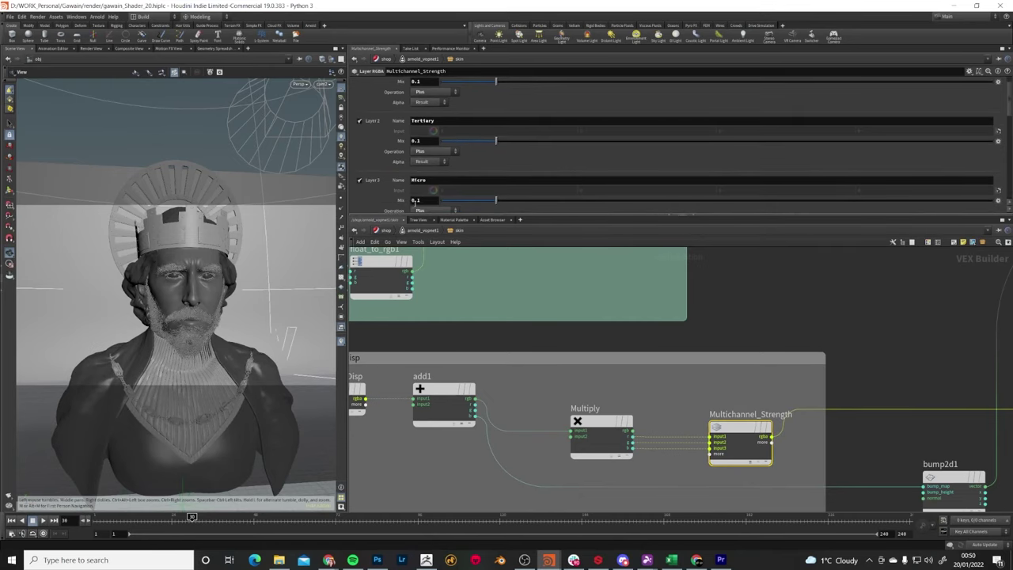
scroll(428, 109, "up", 2)
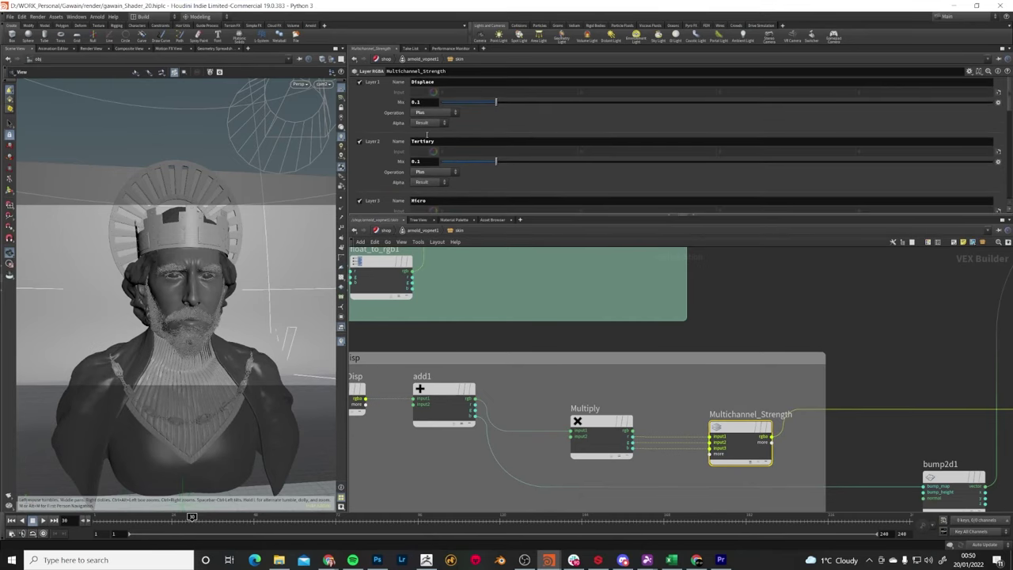
key("alt+Tab")
left_click(463, 396)
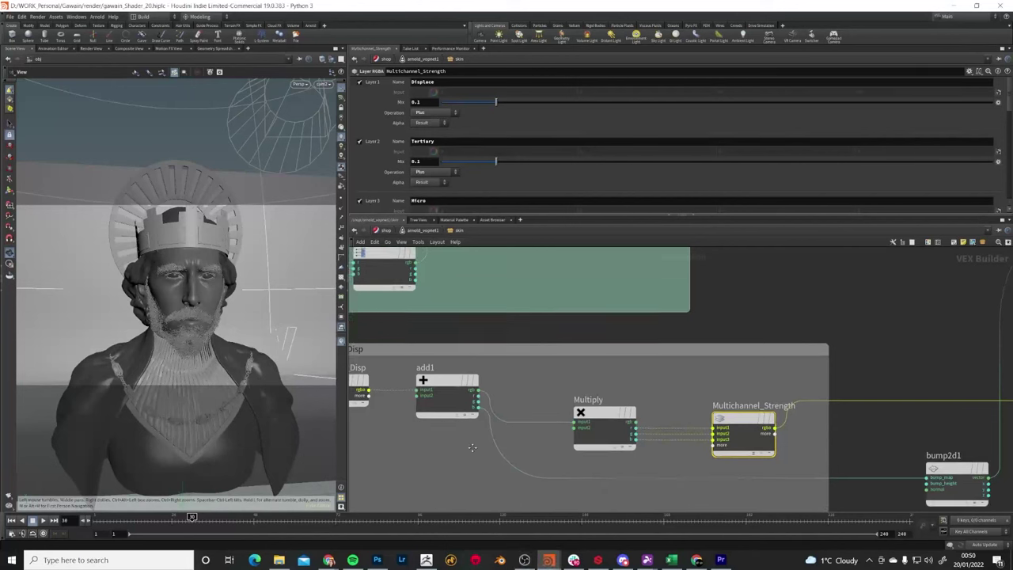
scroll(447, 346, "down", 5)
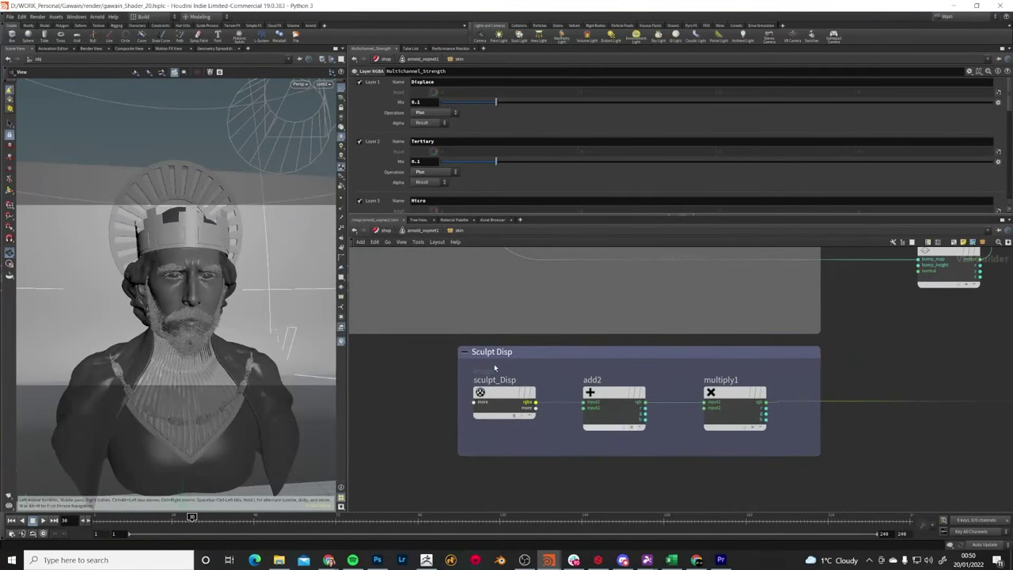
- Review the sculpt_Disp texture, add2 offset and multiply1 parameters
left_click(499, 401)
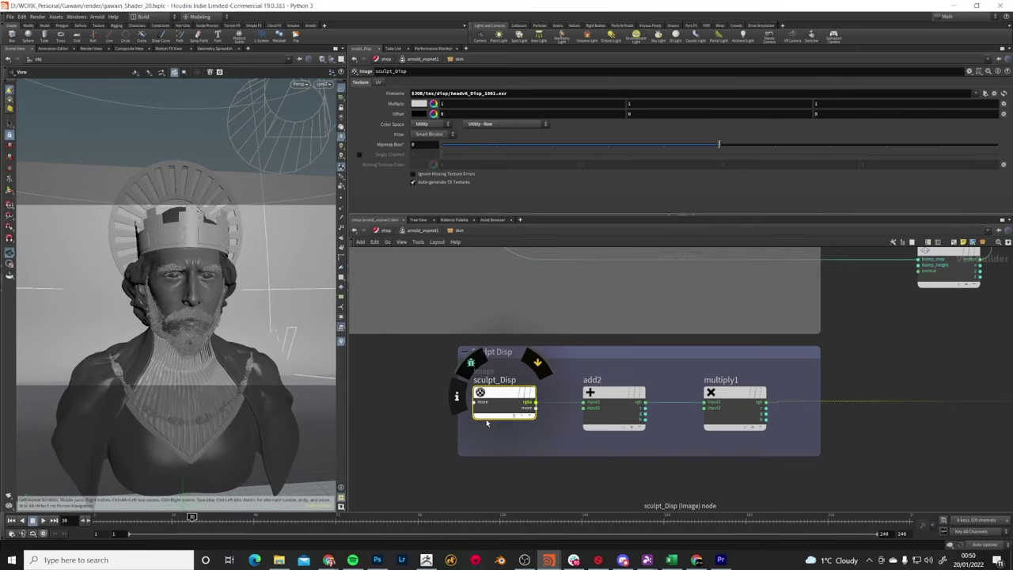
left_click(611, 410)
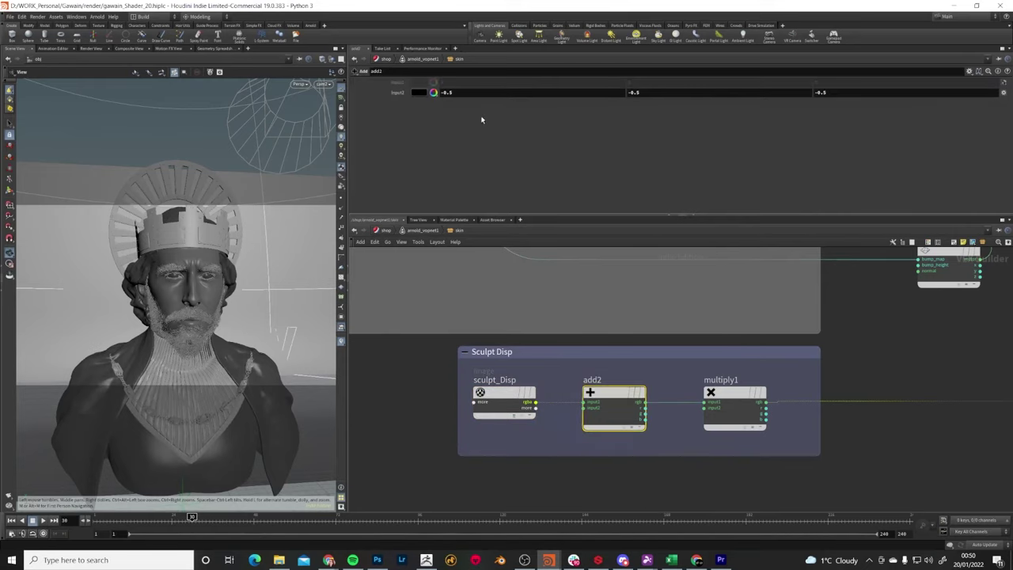
left_click(735, 400)
- Check Sculpt_Disp_Add's layer blend and follow its wiring to suboutput1's displacement input
mouse_move(905, 357)
middle_mouse_down()
mouse_move(855, 369)
mouse_move(668, 369)
middle_mouse_up()
middle_click_drag(729, 323, 657, 481)
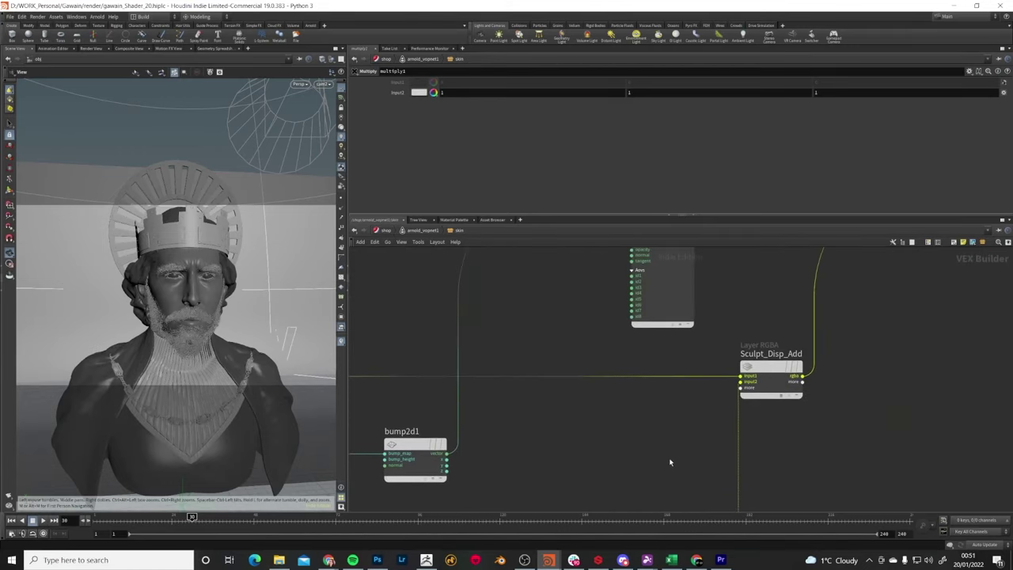
left_click(775, 356)
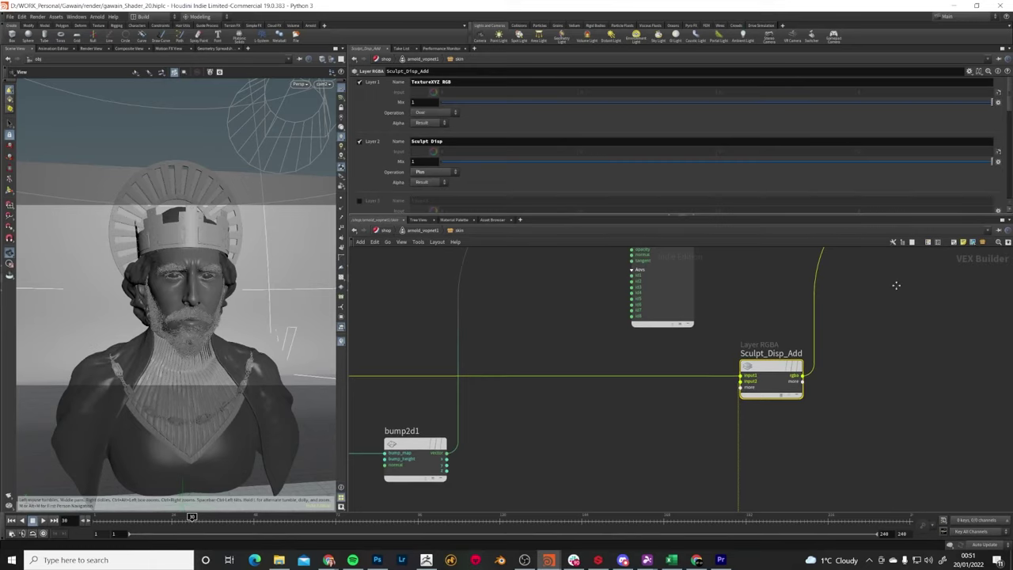
middle_click_drag(893, 282, 591, 441)
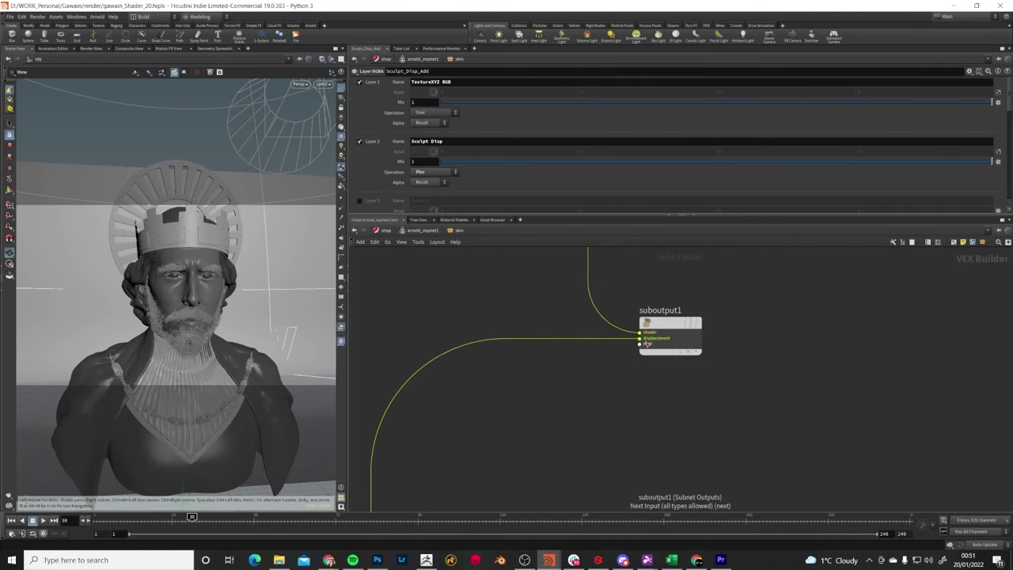
mouse_move(682, 334)
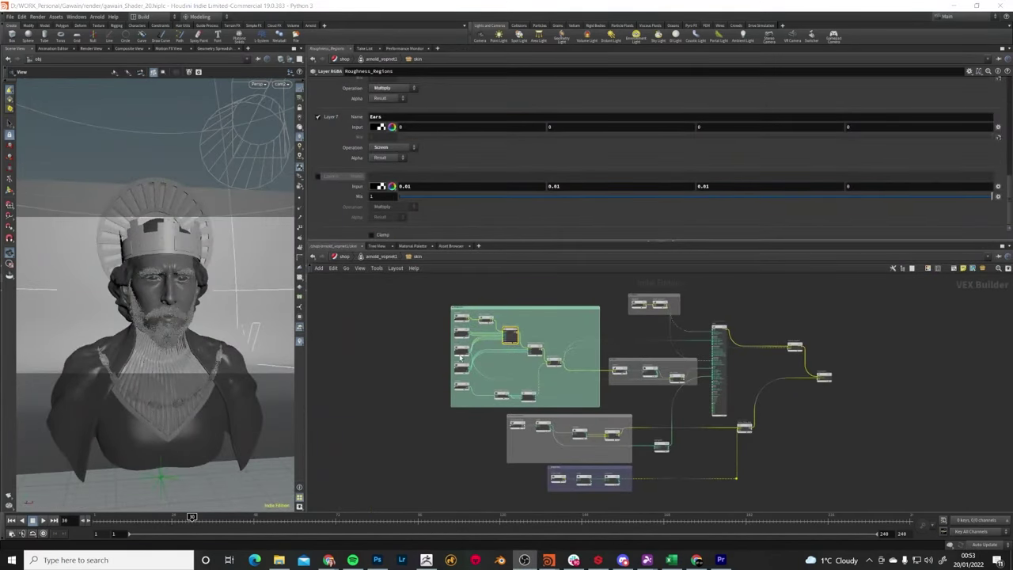
- Zoom into the Roughness group and view ROUGH, color_correct1 and Roughness_Regions (Ears layer via Screen)
scroll(461, 358, "up", 5)
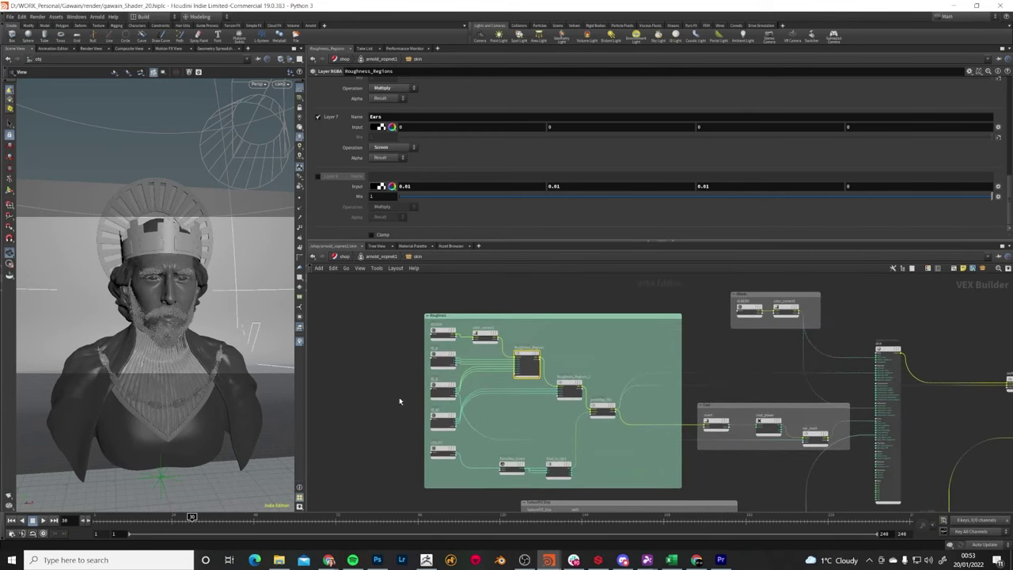
scroll(399, 401, "up", 3)
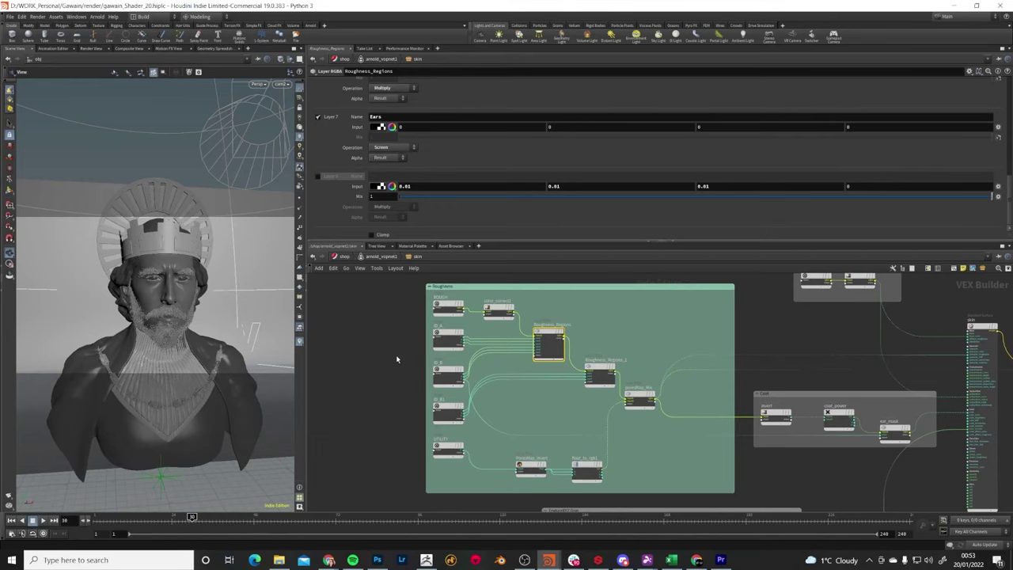
middle_click_drag(397, 359, 397, 361)
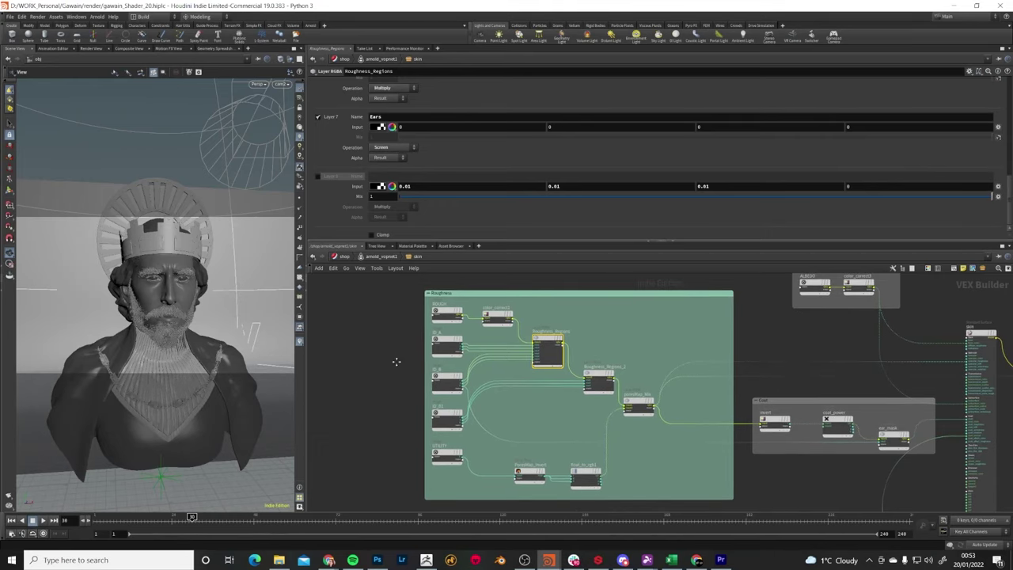
left_click(446, 313)
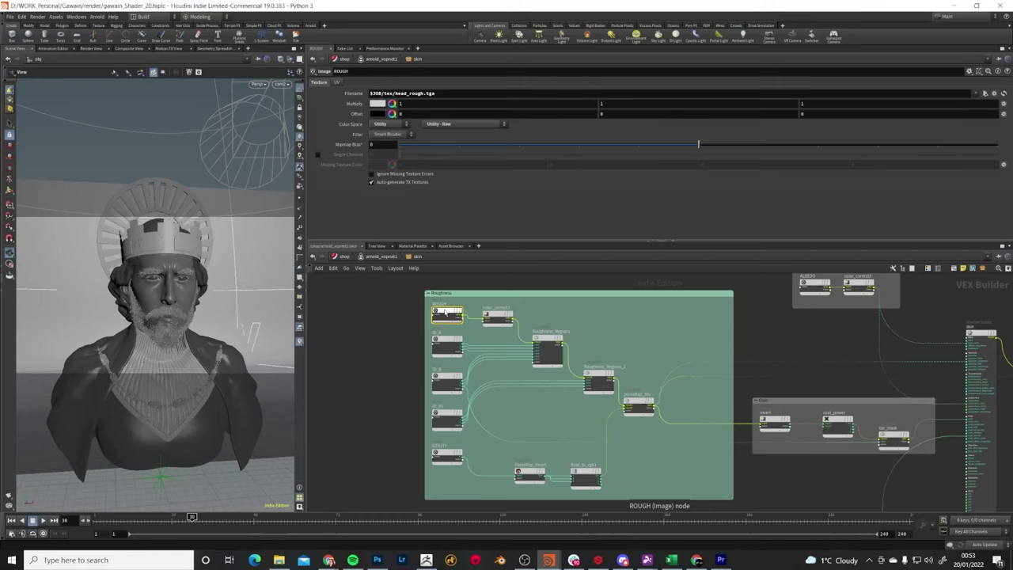
left_click(498, 317)
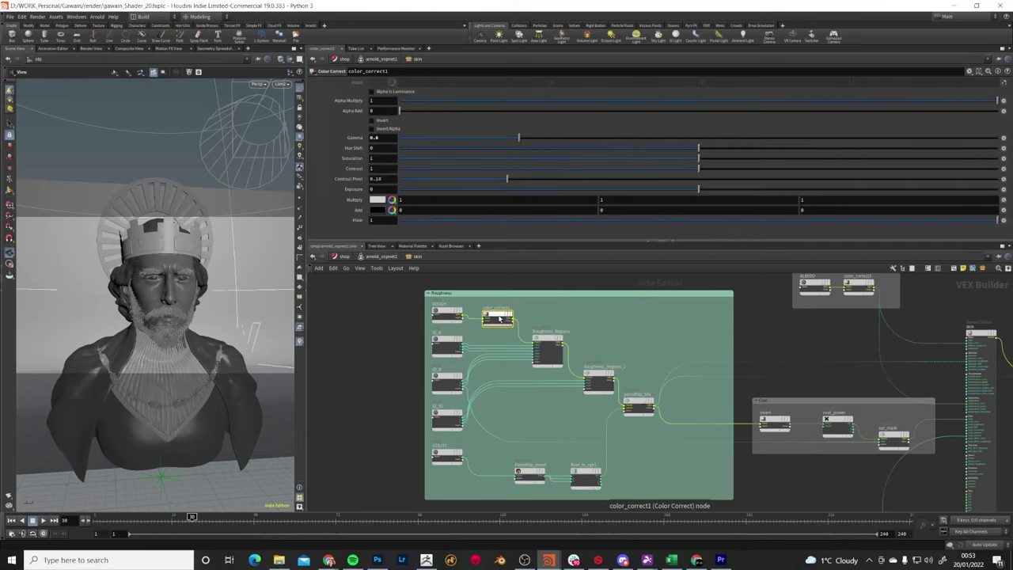
left_click(548, 340)
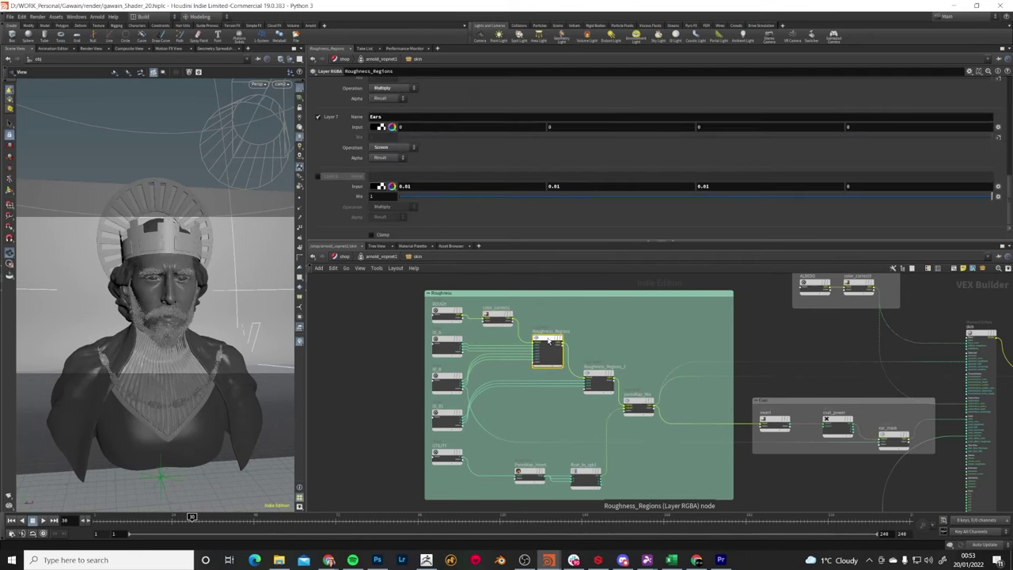
scroll(548, 340, "up", 3)
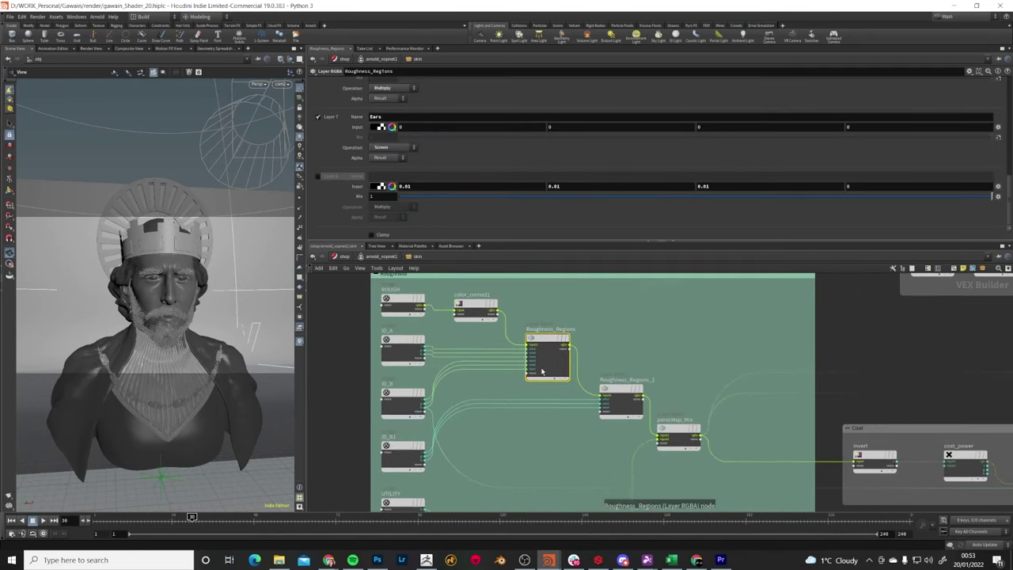
- View the ID_A and ID_B1 mask texture settings
left_click(396, 344)
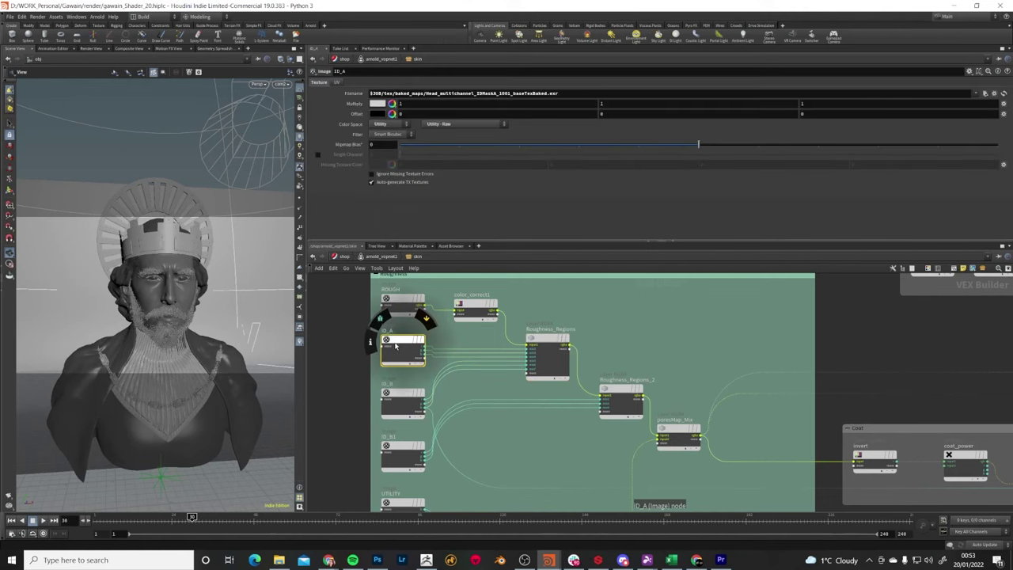
scroll(395, 346, "up", 2)
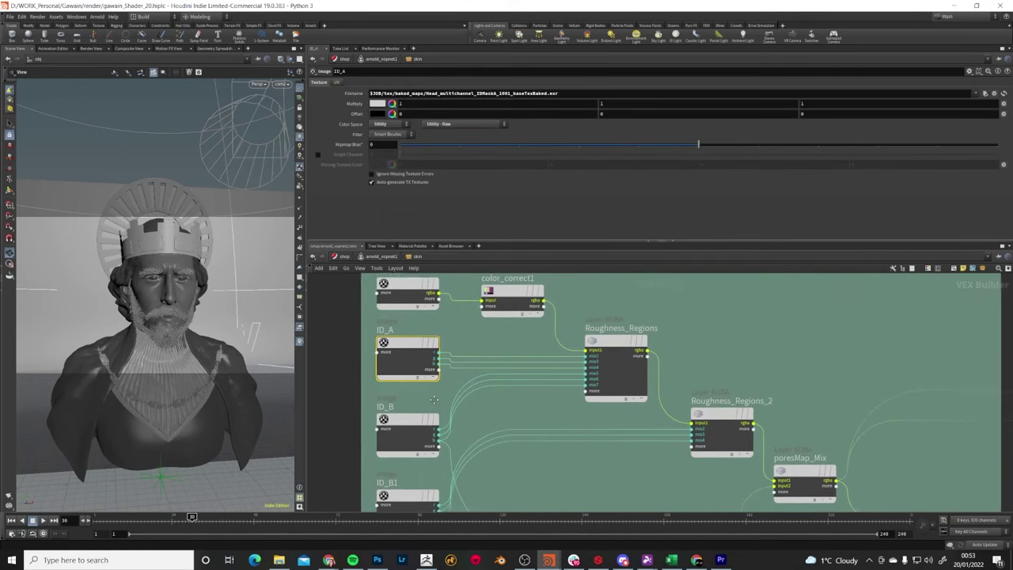
middle_click_drag(401, 421, 423, 405)
left_click(431, 478)
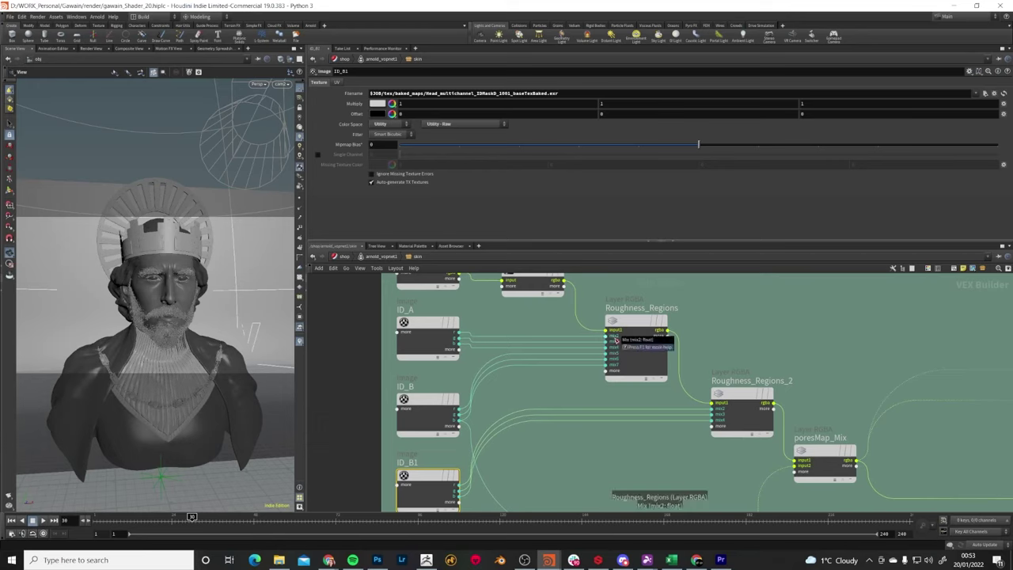
- Scroll through Roughness_Regions' per-region layer roughness values
left_click(634, 325)
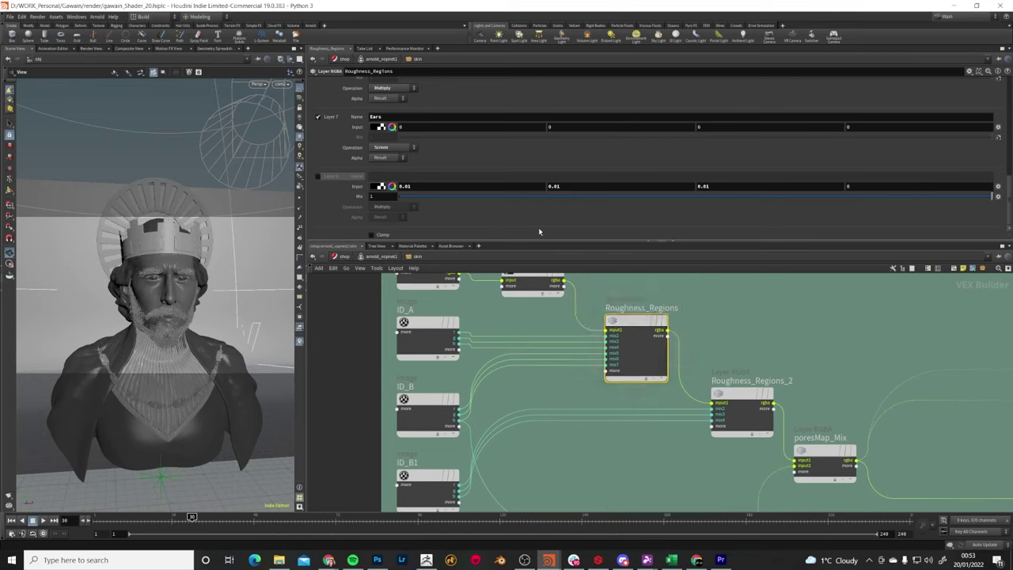
scroll(415, 206, "up", 10)
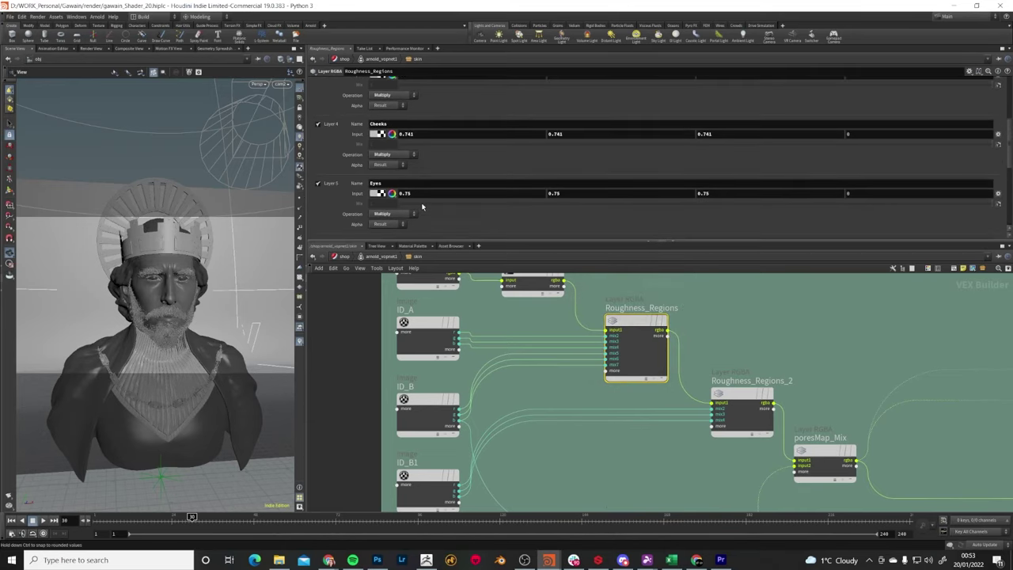
scroll(422, 206, "up", 2)
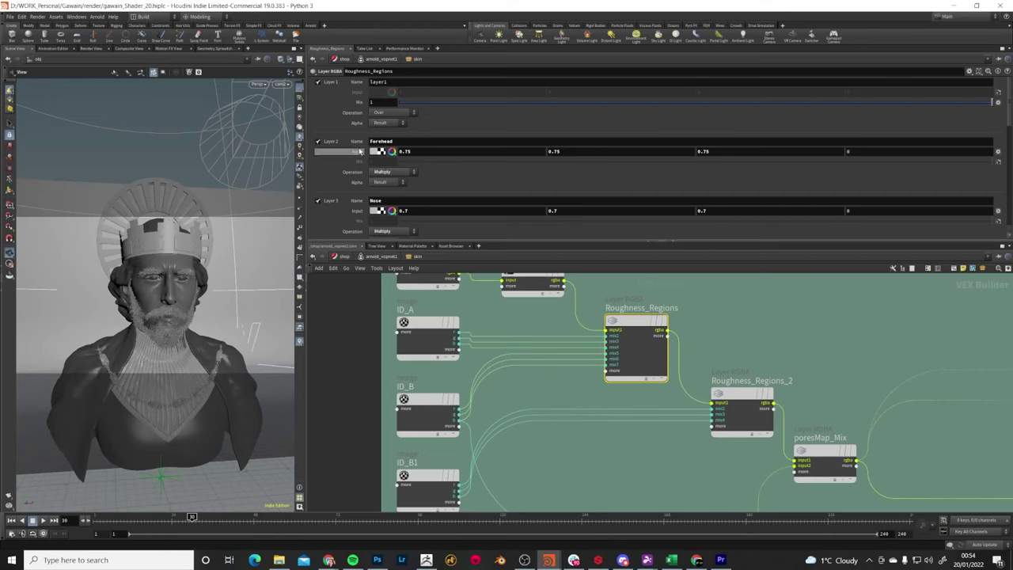
scroll(422, 182, "down", 3)
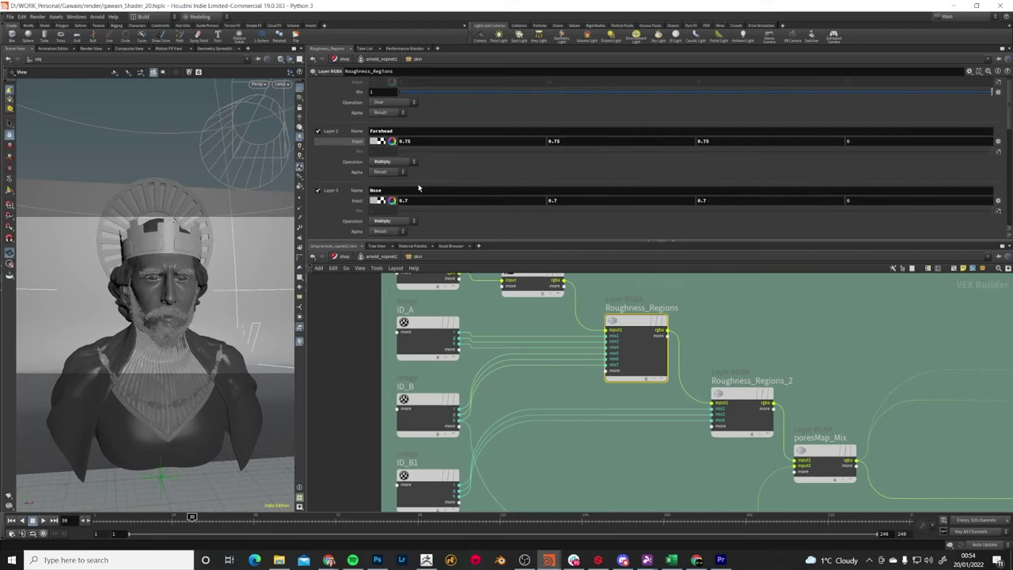
scroll(402, 187, "down", 6)
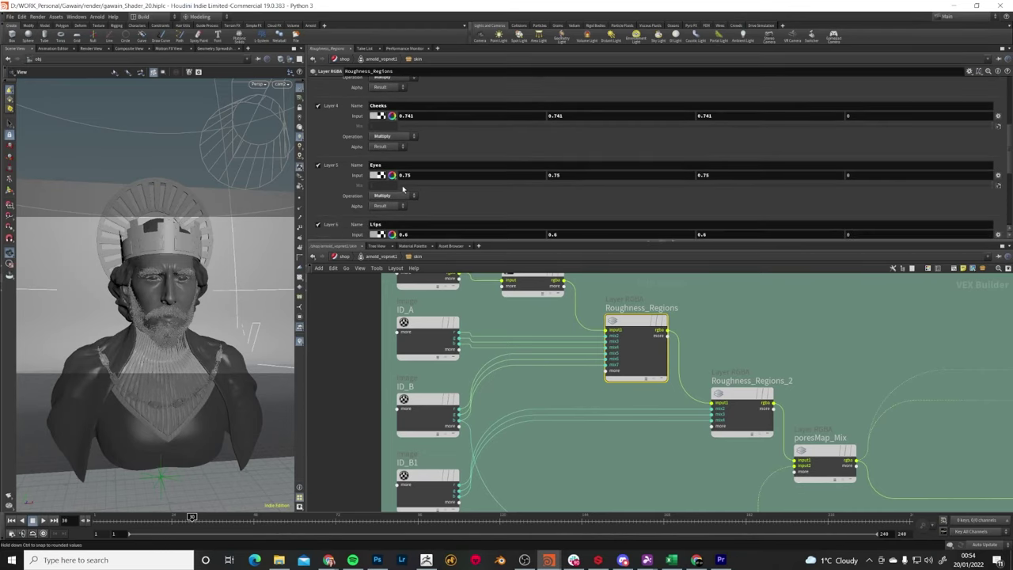
scroll(402, 187, "down", 2)
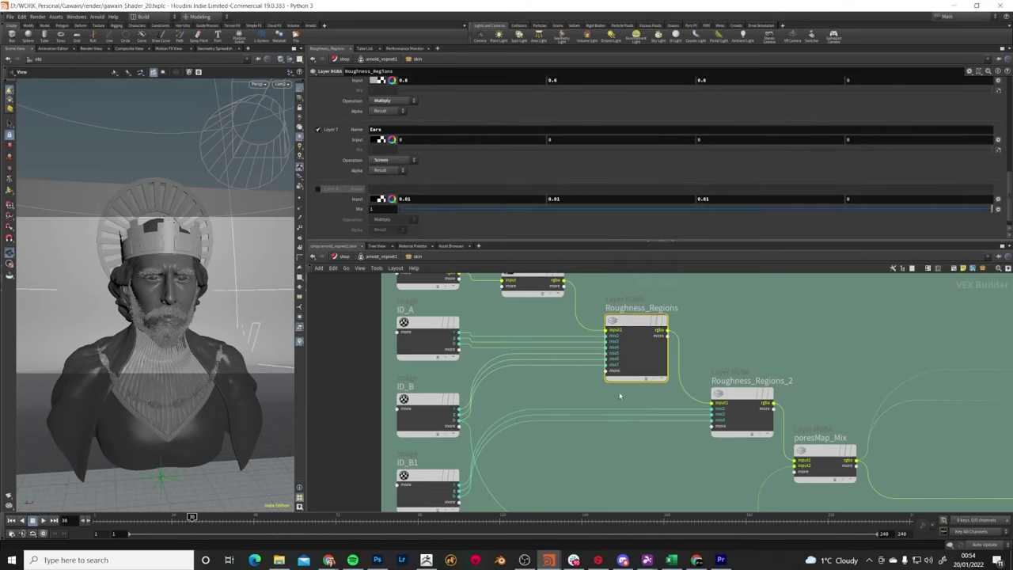
- Review Roughness_Regions_2's layers: Chin and Top lip at 0.75, Nose tip at 0.8
left_click(740, 400)
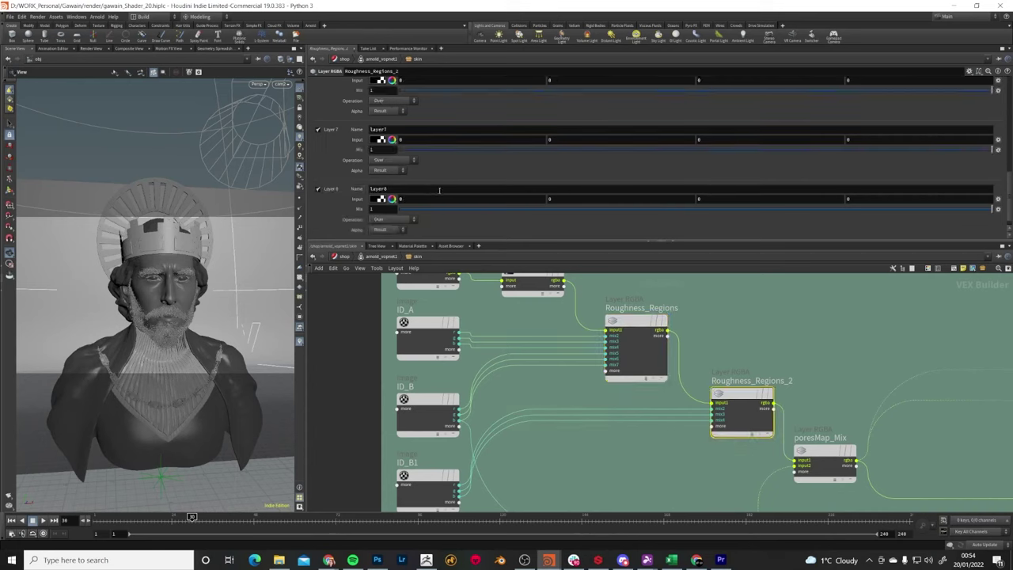
scroll(440, 190, "up", 10)
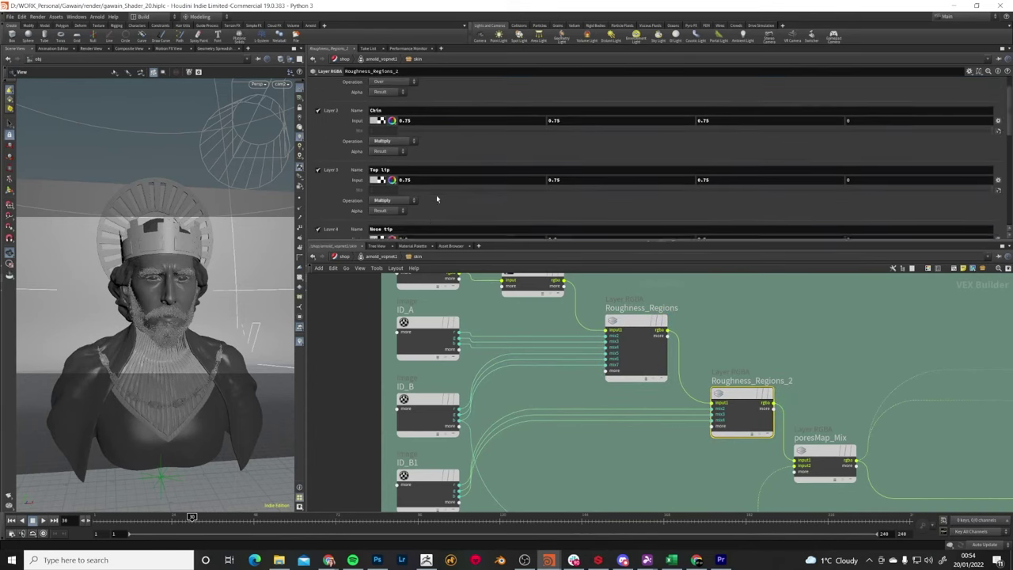
scroll(436, 198, "up", 2)
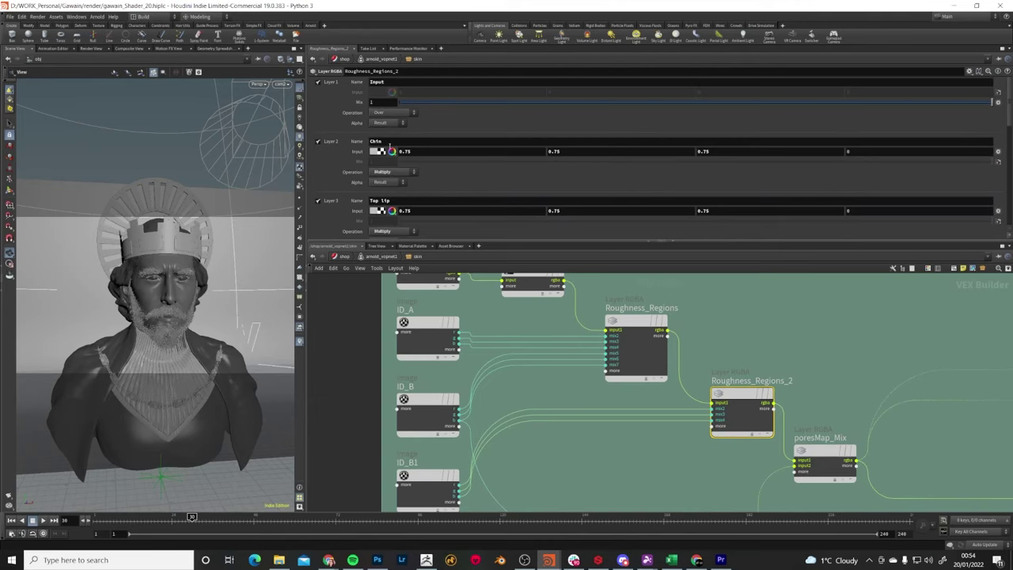
scroll(389, 147, "down", 4)
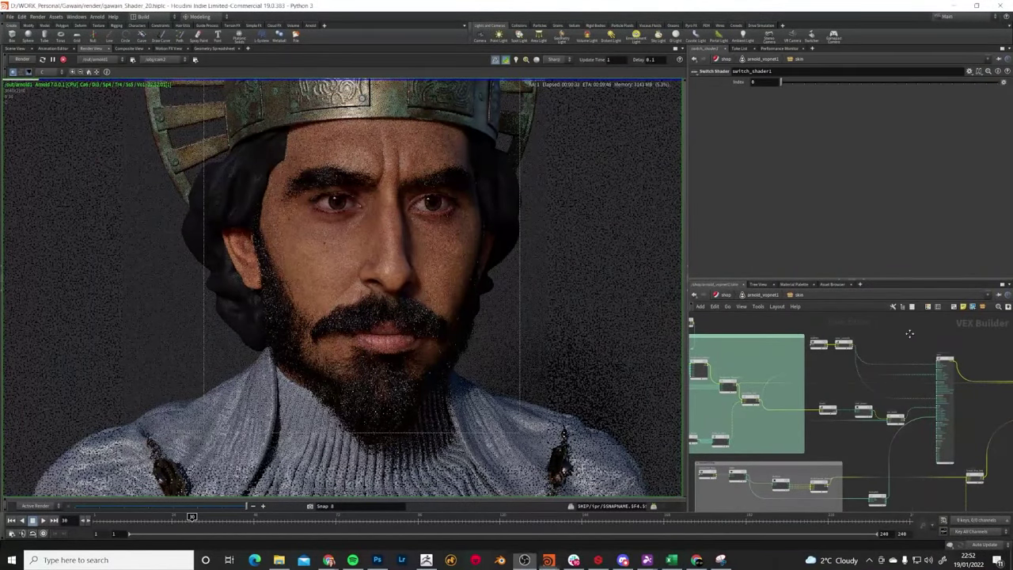
- Set switch_shader1's Index from 0 to 1 so the face renders in flat grey
middle_click_drag(909, 333, 767, 331)
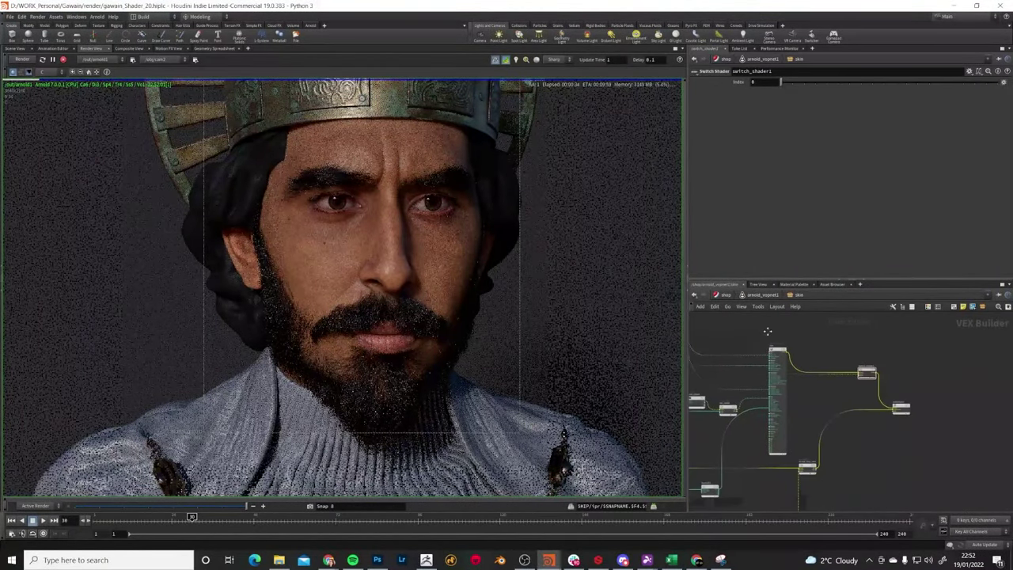
scroll(871, 373, "up", 6)
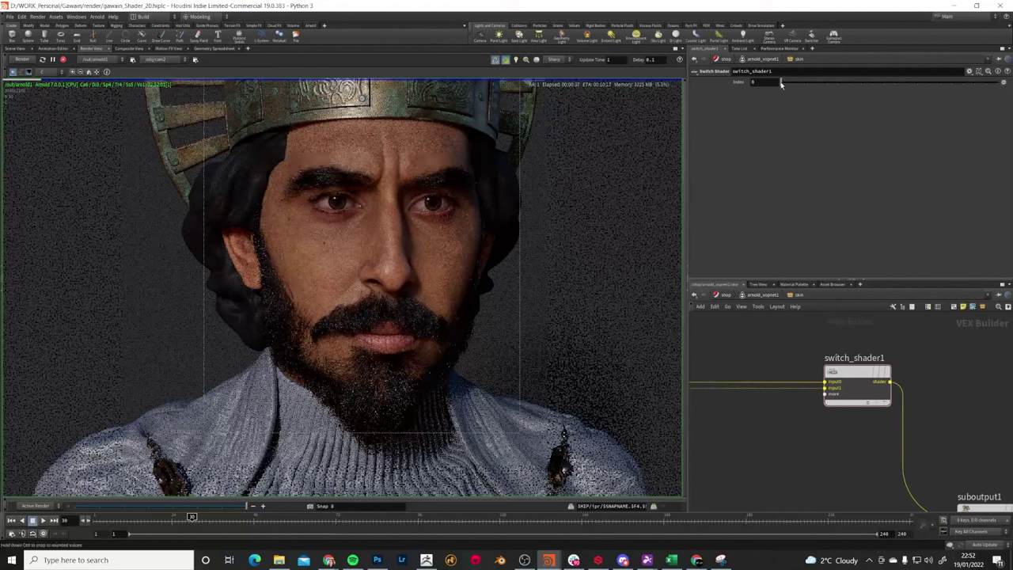
left_click(792, 83)
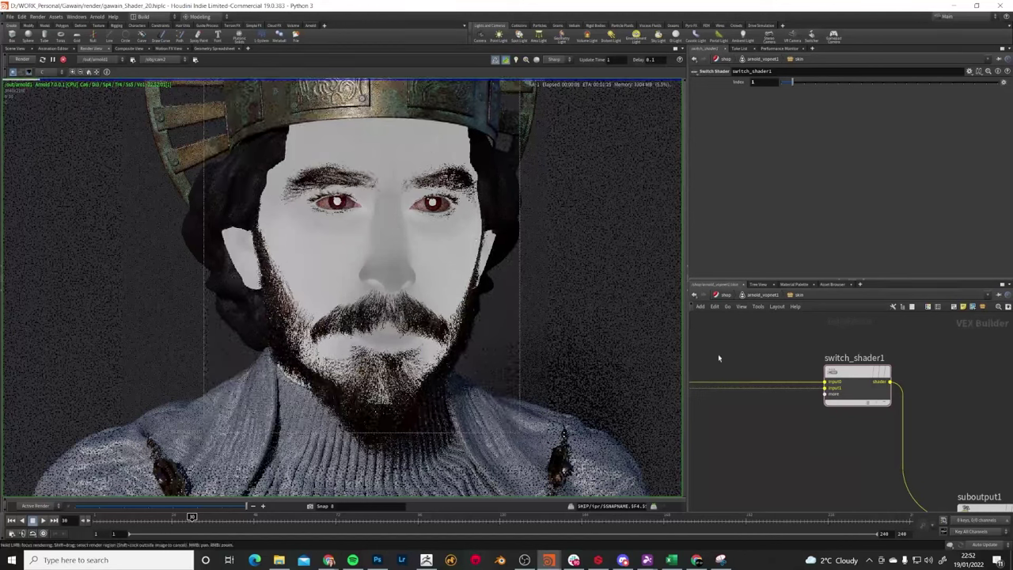
middle_click_drag(608, 406, 961, 389)
- Try lowering Roughness_Regions' Forehead layer roughness toward 0.6 with the Color Editor V slider
middle_click_drag(718, 386, 878, 403)
scroll(798, 350, "up", 2)
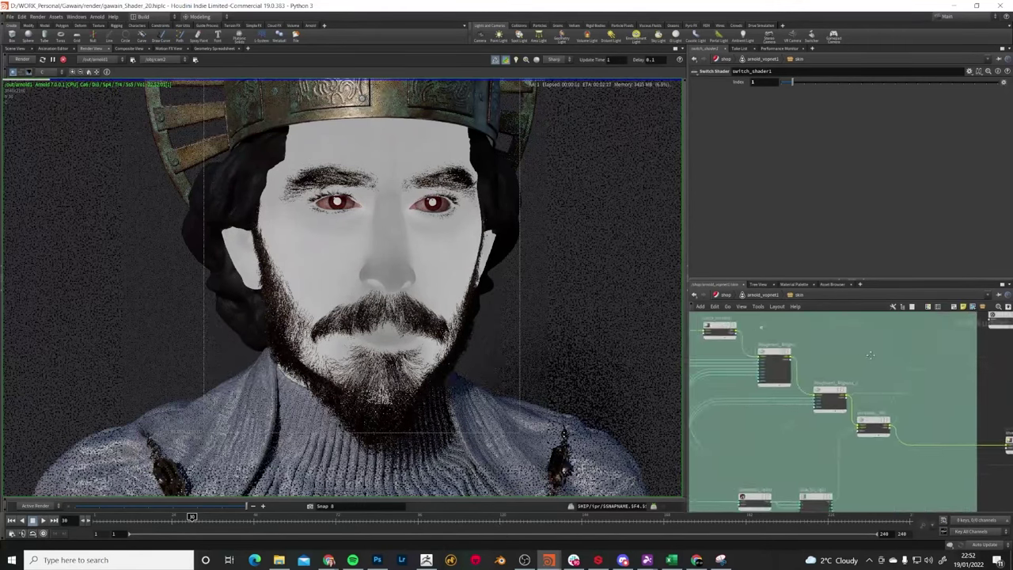
scroll(797, 363, "up", 2)
left_click(794, 367)
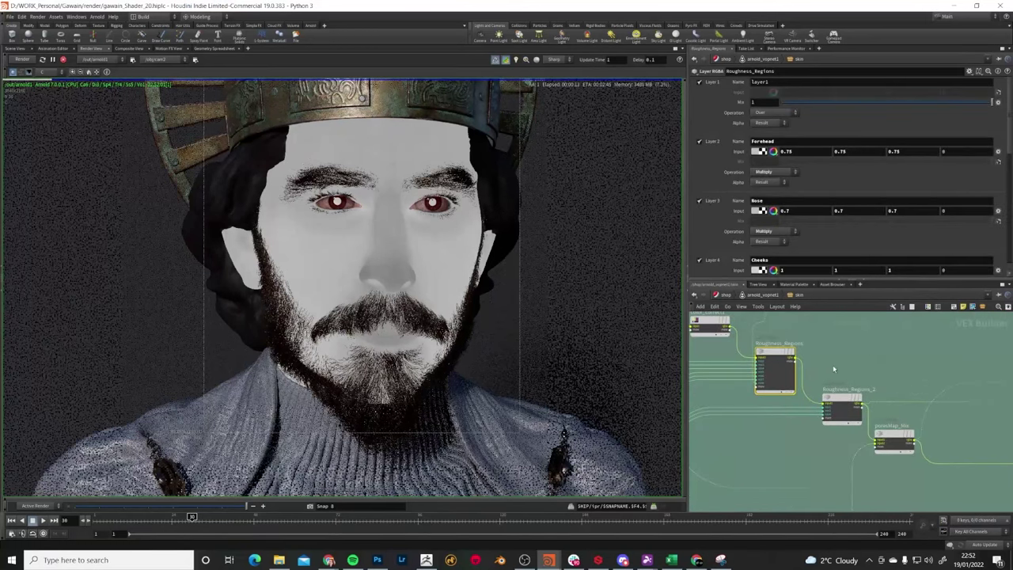
left_click(758, 152)
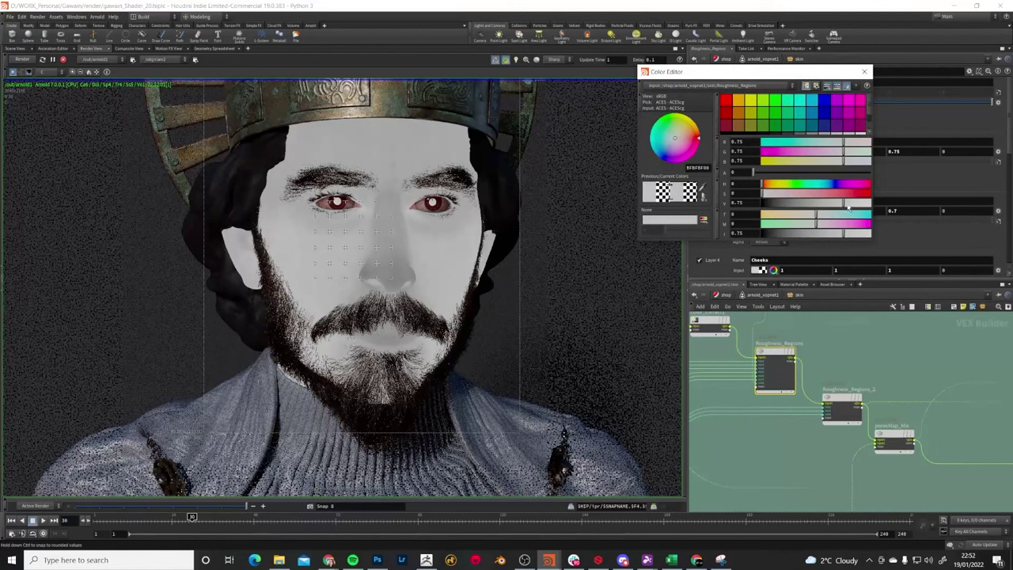
mouse_move(840, 205)
left_mouse_down()
mouse_move(804, 205)
mouse_move(884, 202)
mouse_move(848, 205)
left_mouse_up()
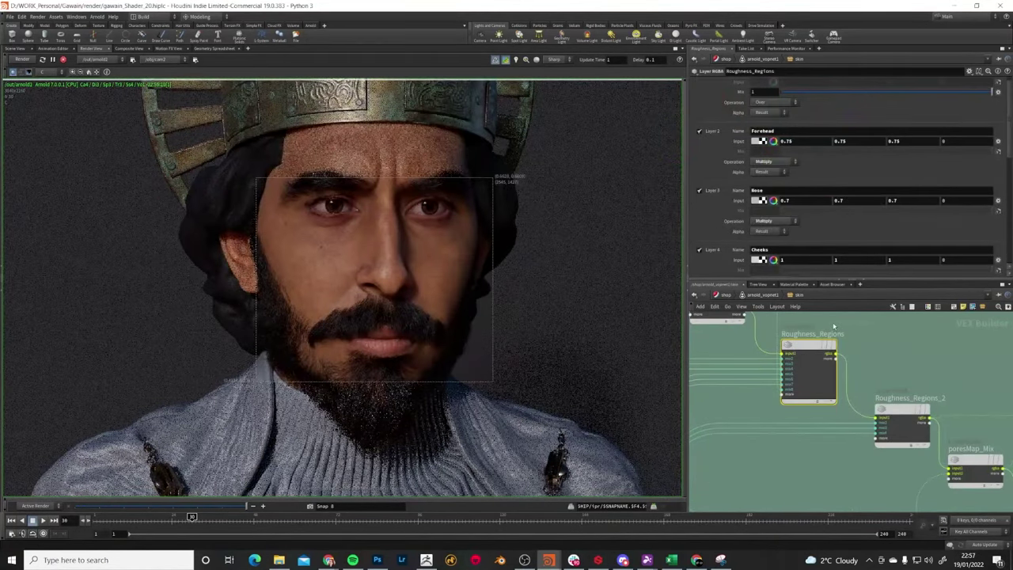
- Set Roughness_Regions' Cheeks layer input to 0.741, after briefly trying 0.485
mouse_move(812, 350)
left_click(758, 260)
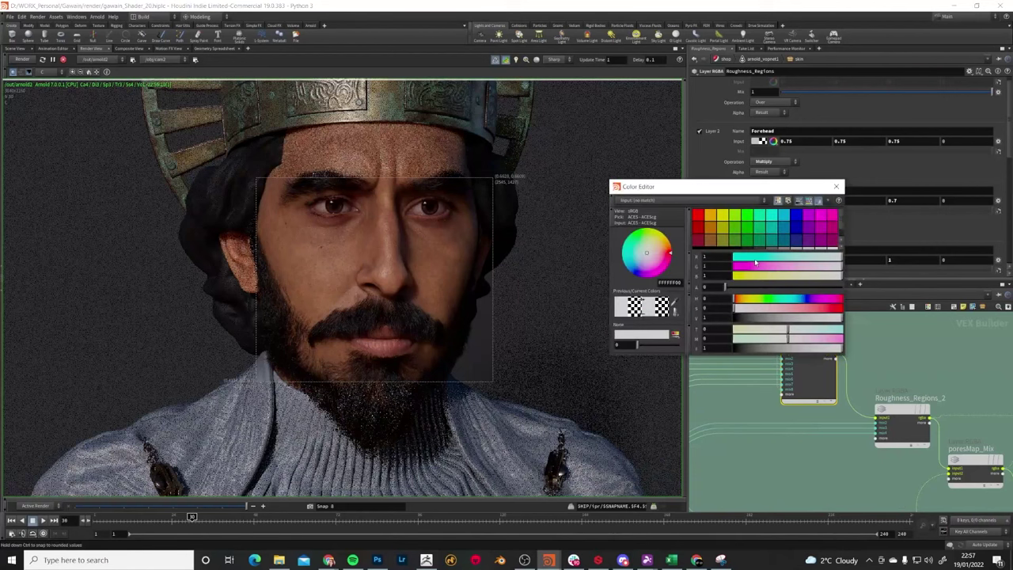
left_click(788, 321)
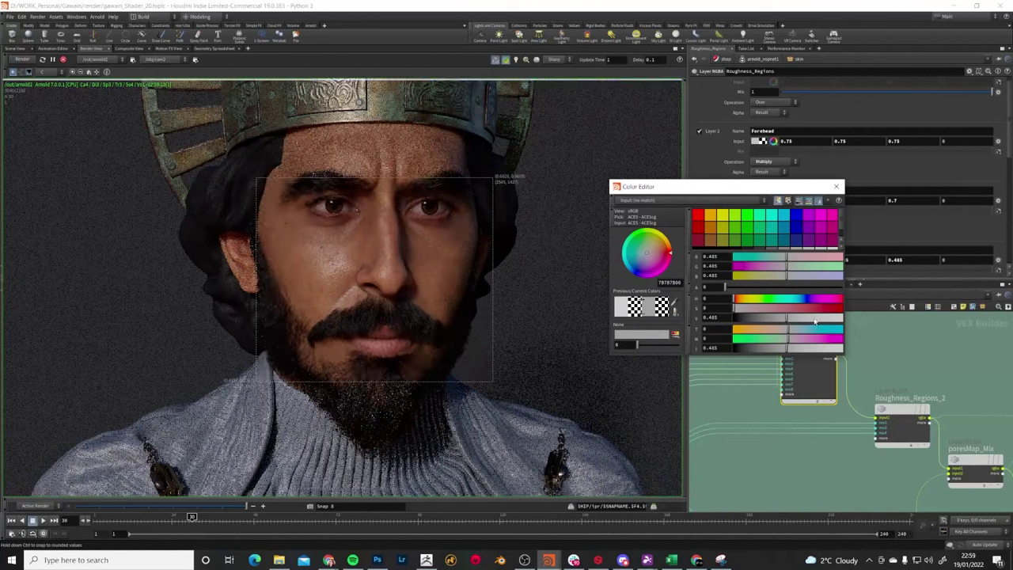
left_click(816, 319)
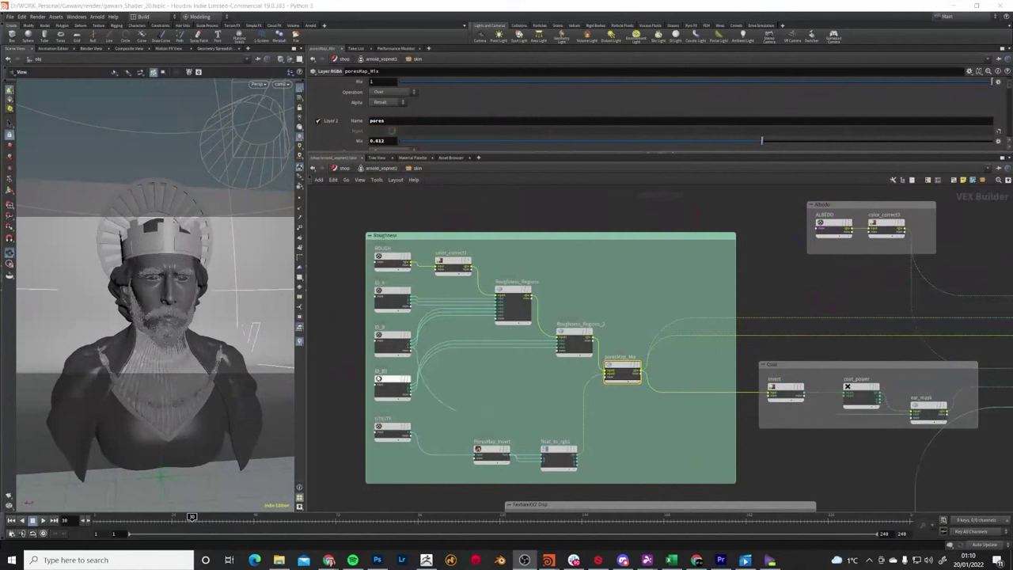
- Inspect the UTILITY texture, then raise poresMap_Mix's Layer 2 mix to 0.974
scroll(392, 455, "up", 4)
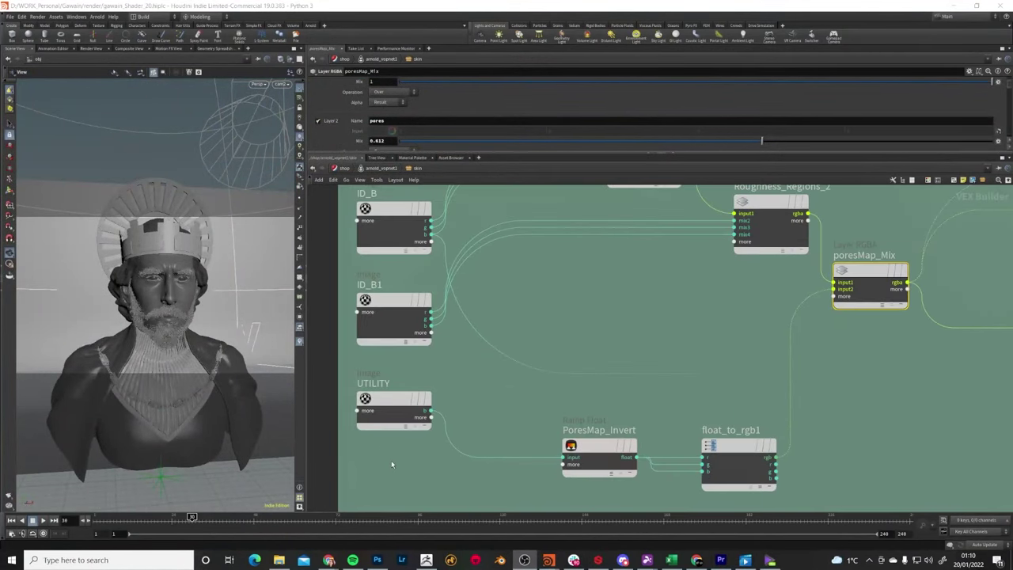
left_click(390, 403)
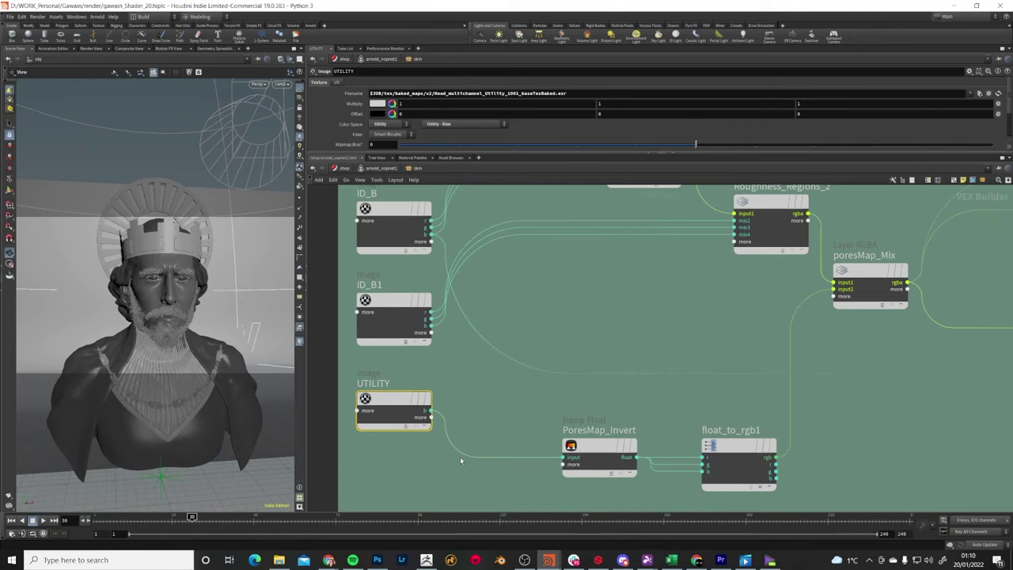
mouse_move(592, 444)
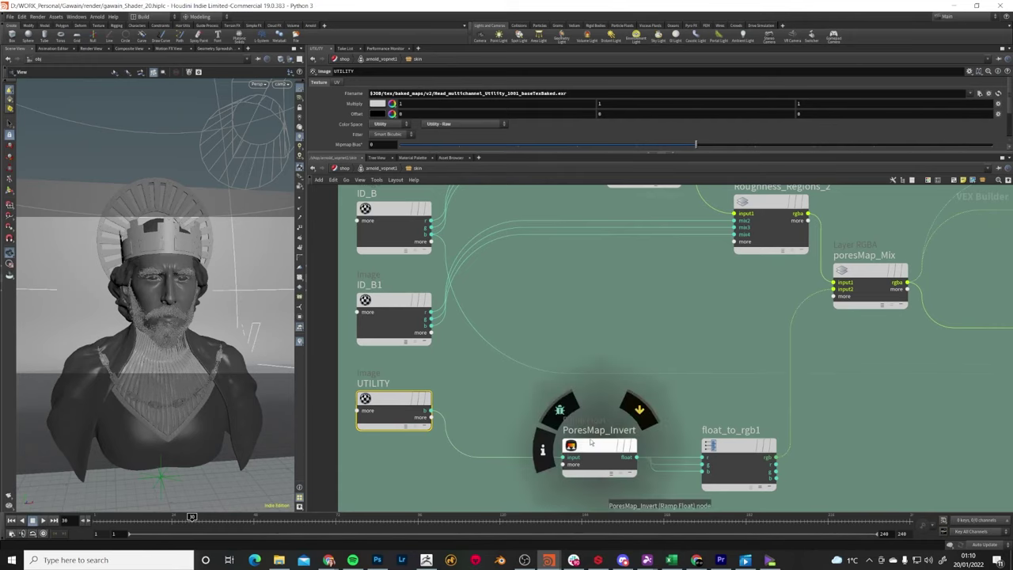
middle_click_drag(845, 279, 626, 358)
scroll(625, 358, "up", 3)
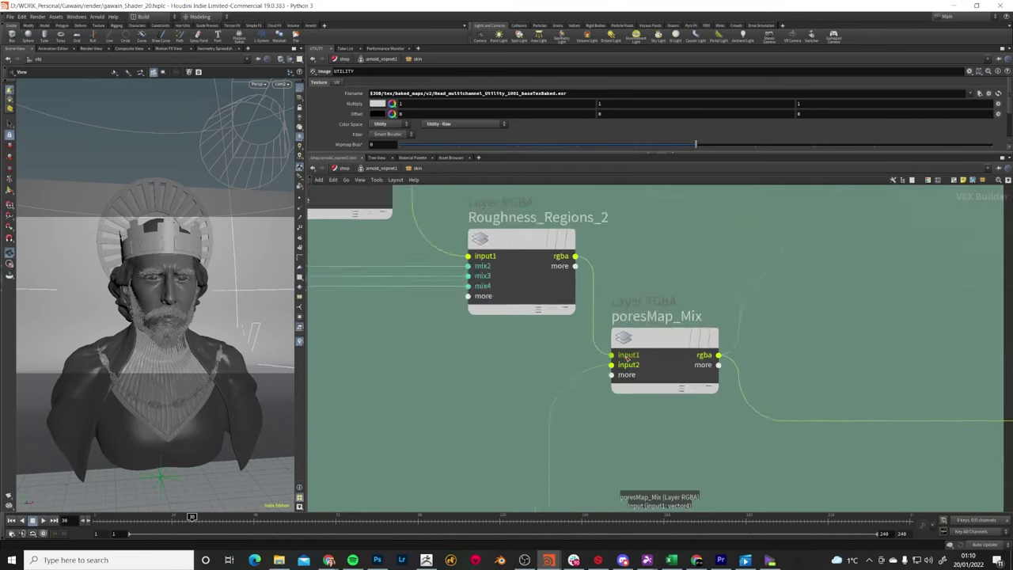
left_click(660, 393)
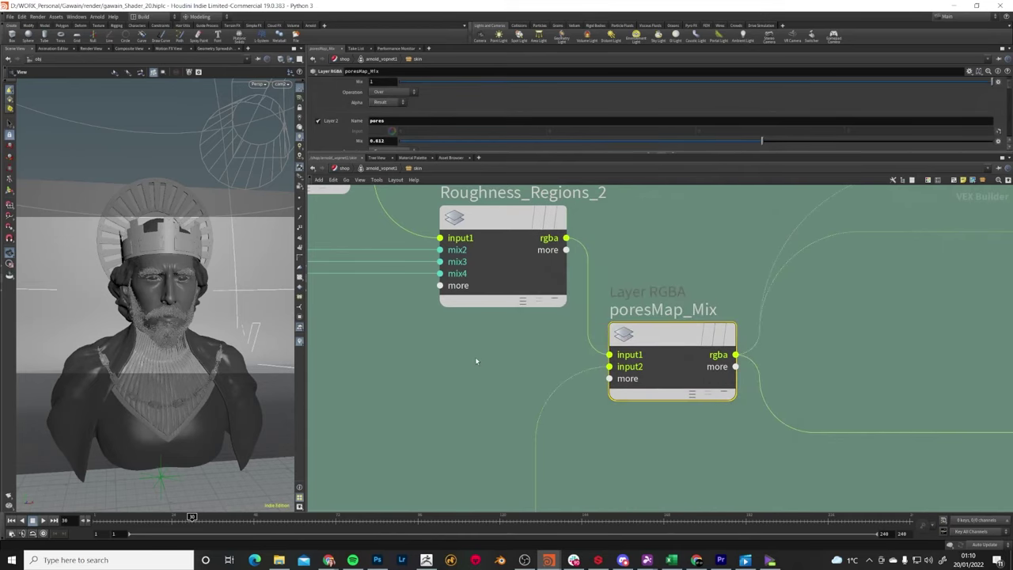
middle_click_drag(476, 361, 729, 539)
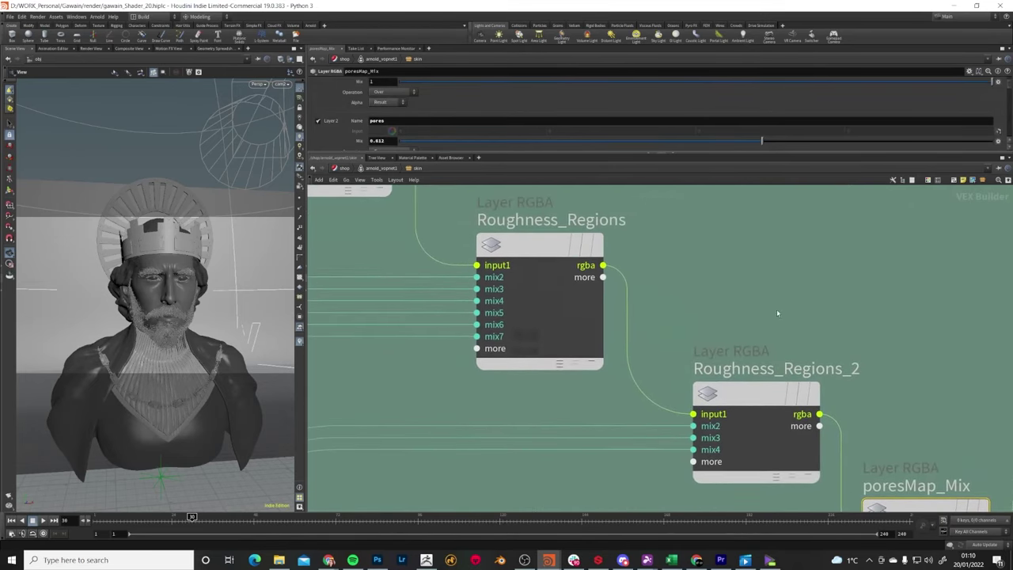
middle_click_drag(936, 353, 658, 239)
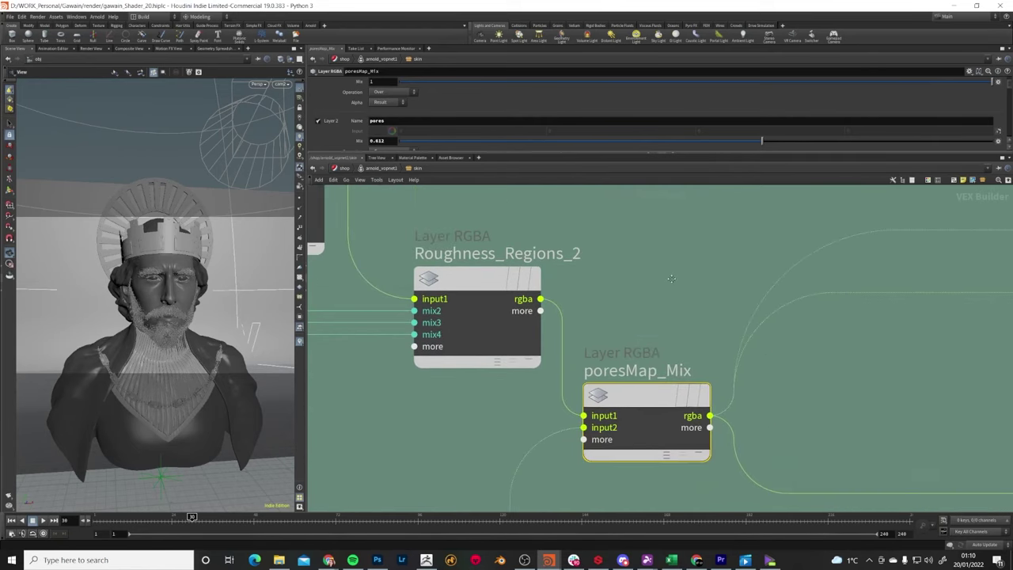
scroll(349, 136, "down", 1)
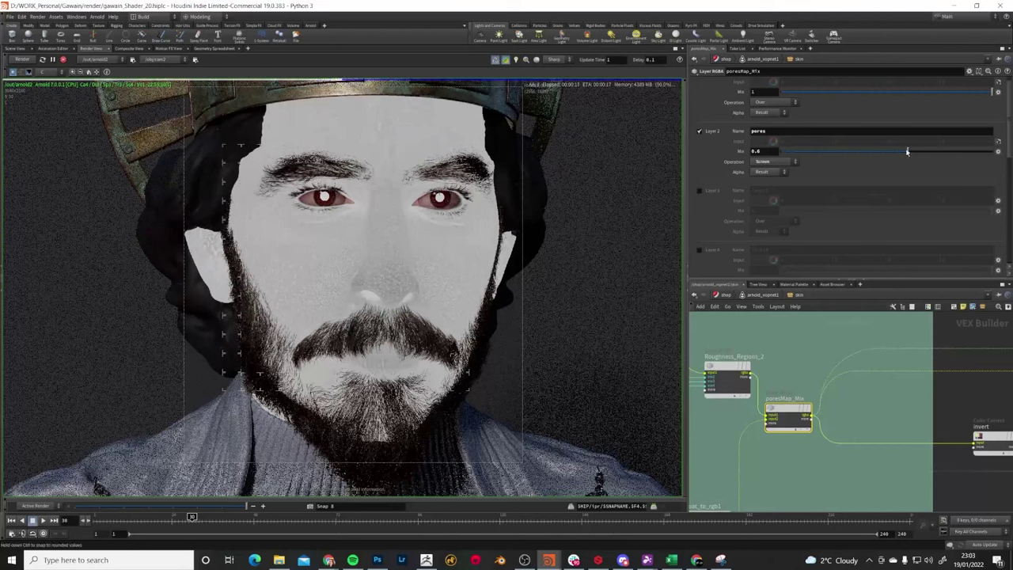
left_click_drag(870, 156, 967, 155)
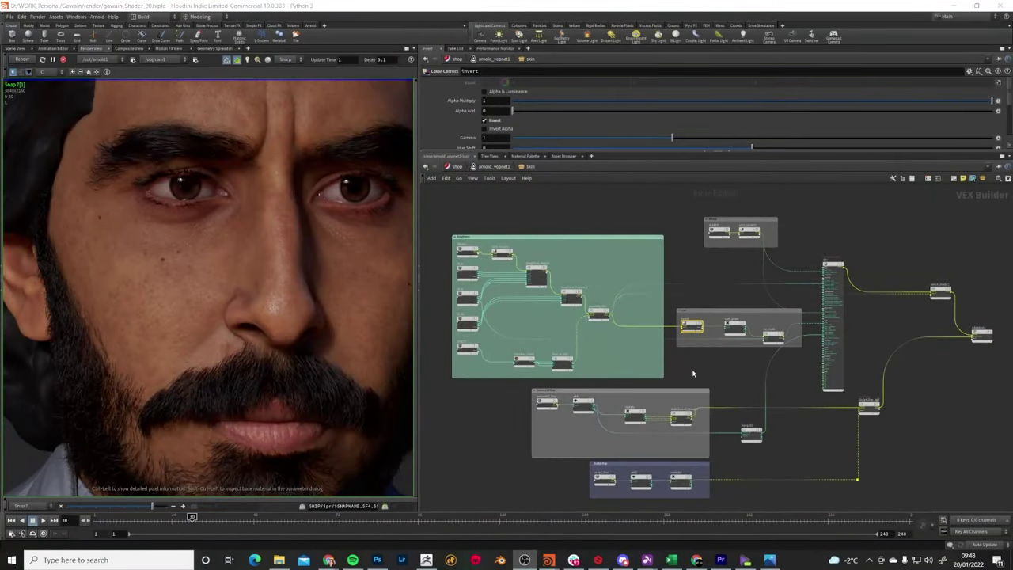
- Inspect the Coat group's coat_power multiply and ear_mask layer settings
scroll(692, 374, "up", 5)
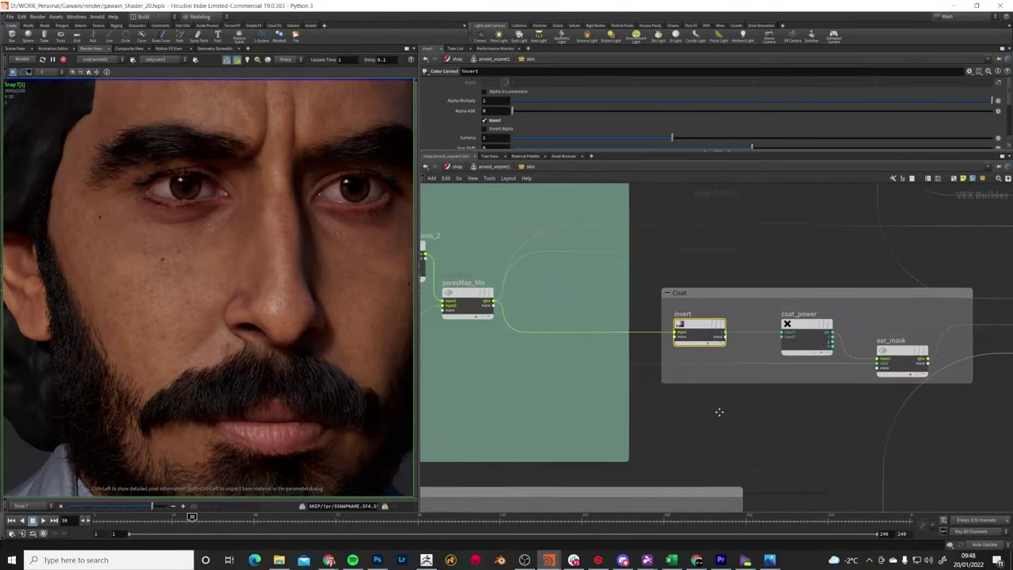
middle_click_drag(719, 412, 744, 449)
middle_click_drag(560, 436, 520, 403)
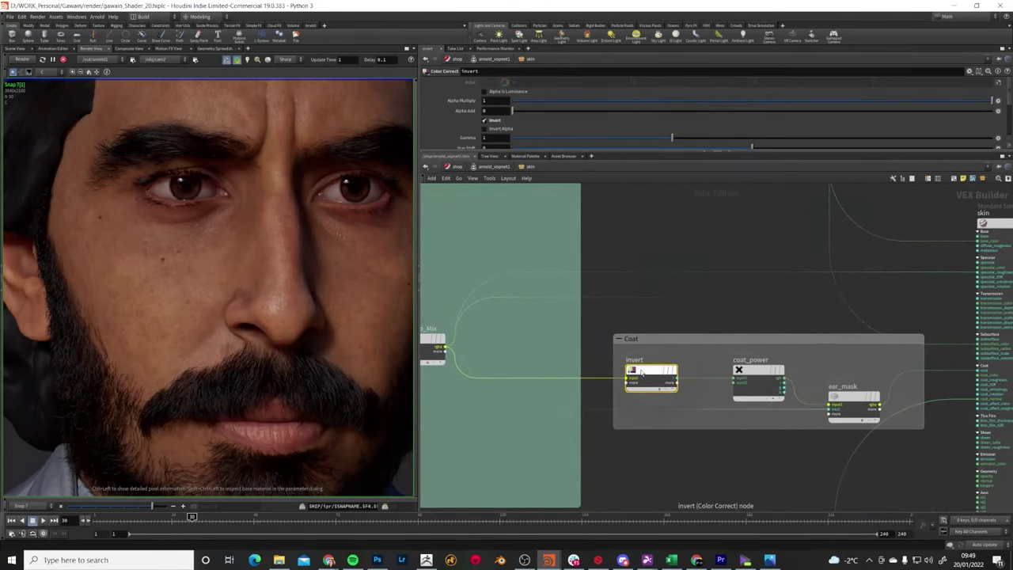
mouse_move(642, 373)
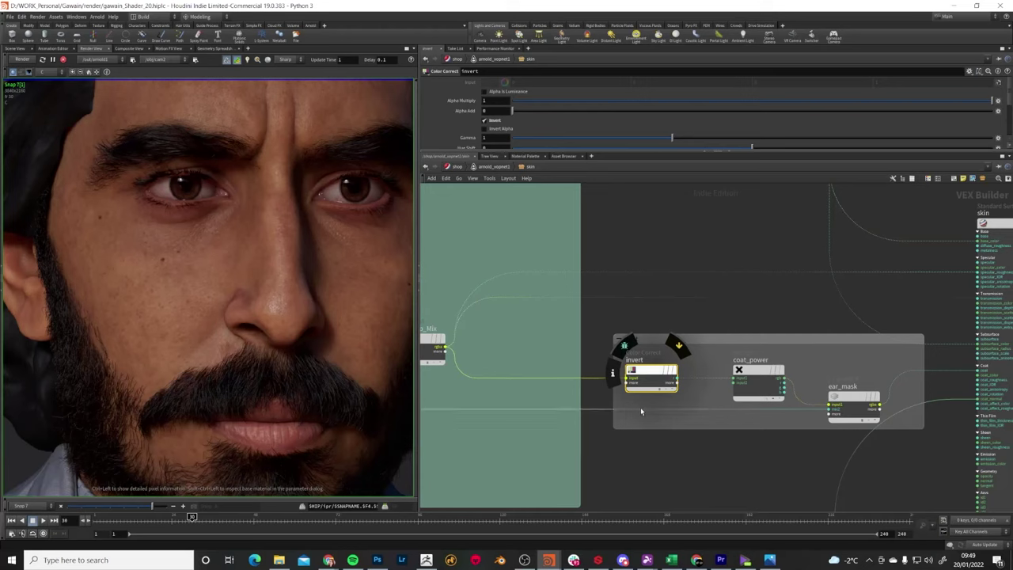
mouse_move(435, 342)
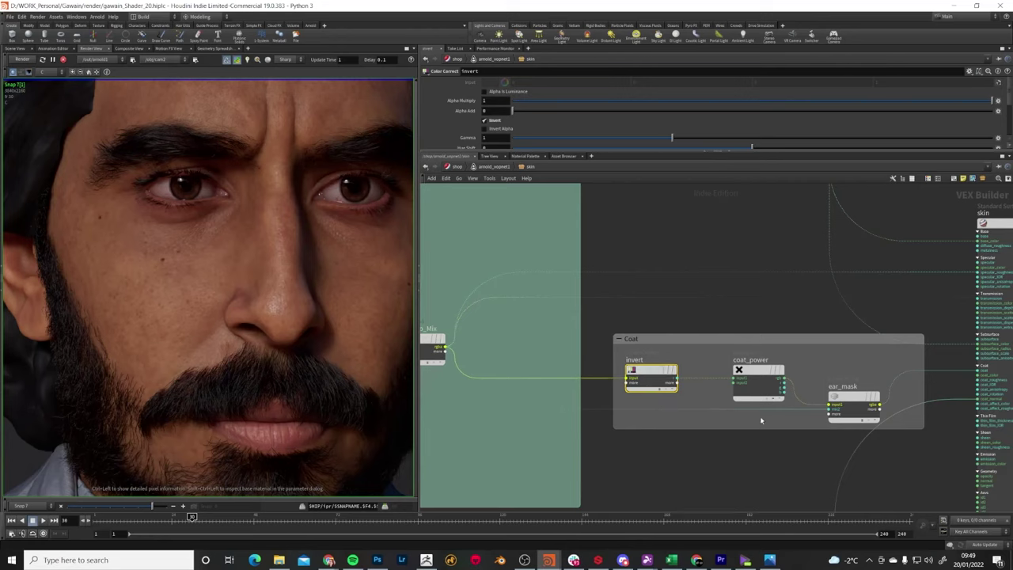
middle_click_drag(771, 425, 663, 428)
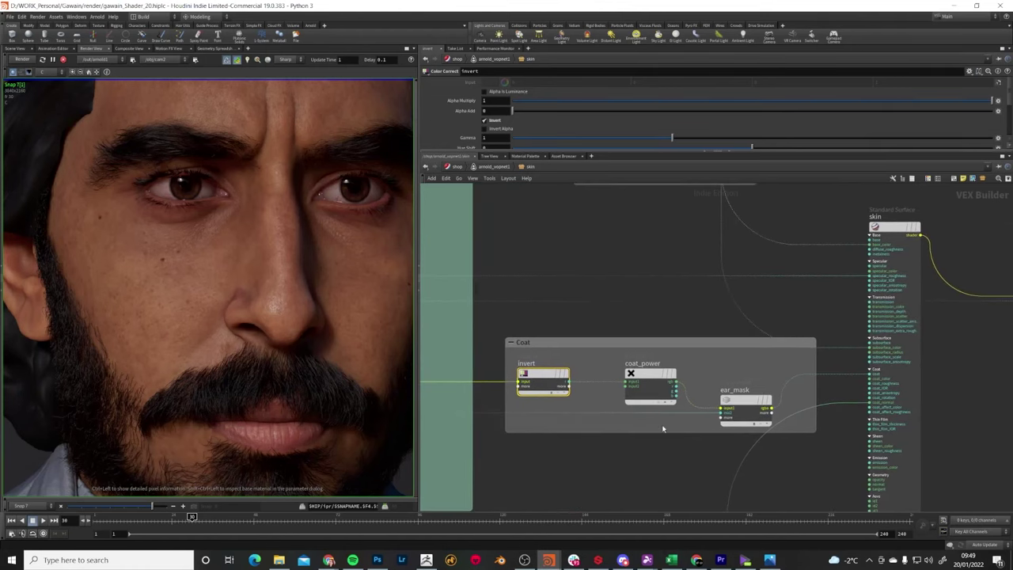
left_click(647, 377)
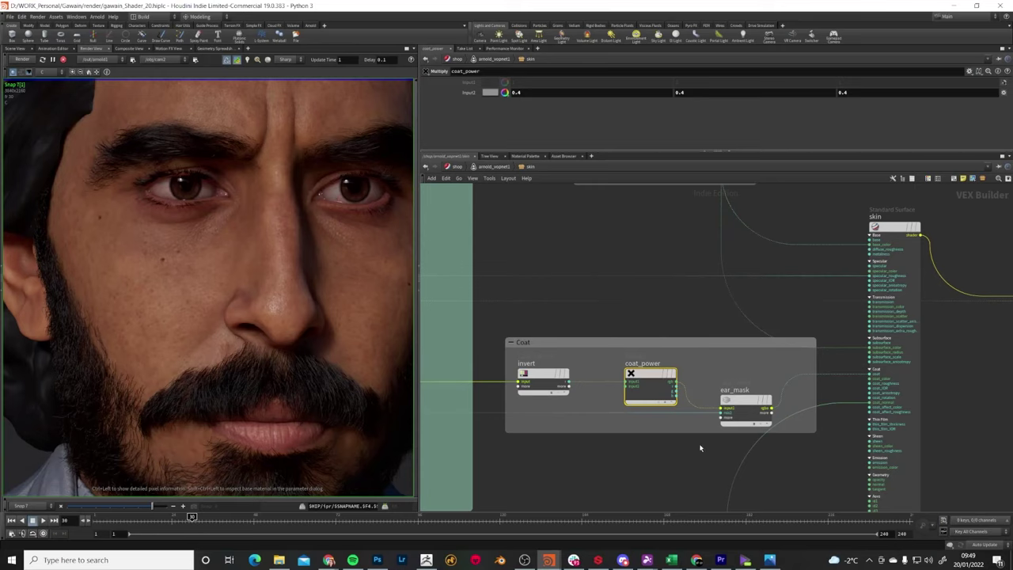
left_click(741, 400)
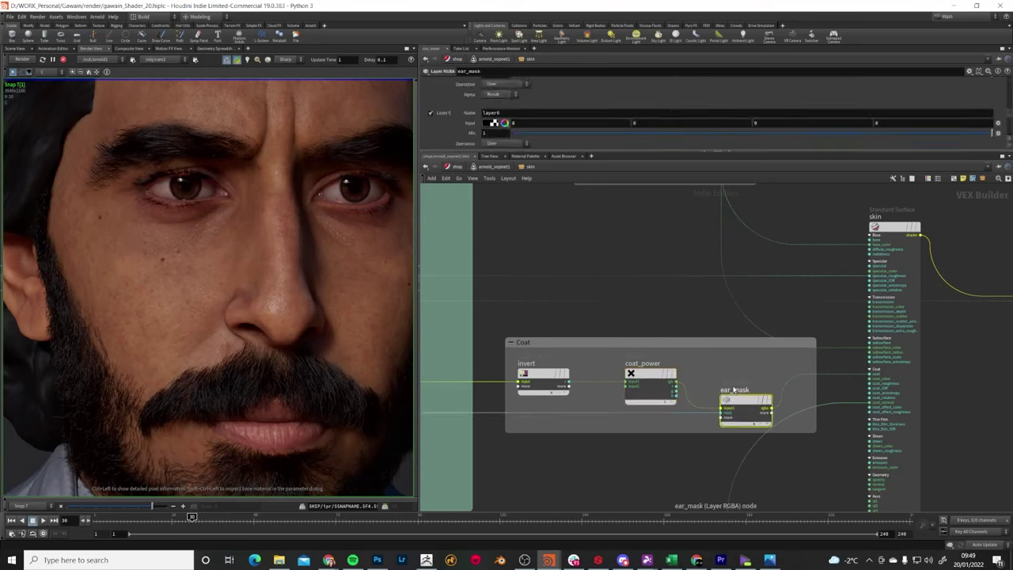
- Recenter on the Roughness network box and view the ID_B image texture settings
middle_click_drag(694, 444, 749, 476)
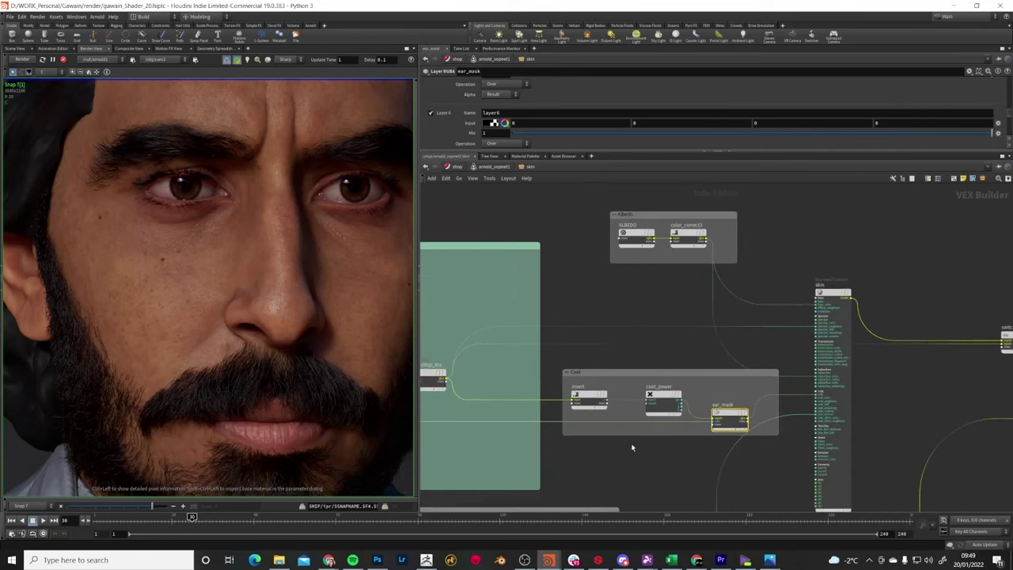
middle_click_drag(565, 448, 691, 447)
middle_click_drag(509, 446, 692, 418)
scroll(552, 338, "up", 3)
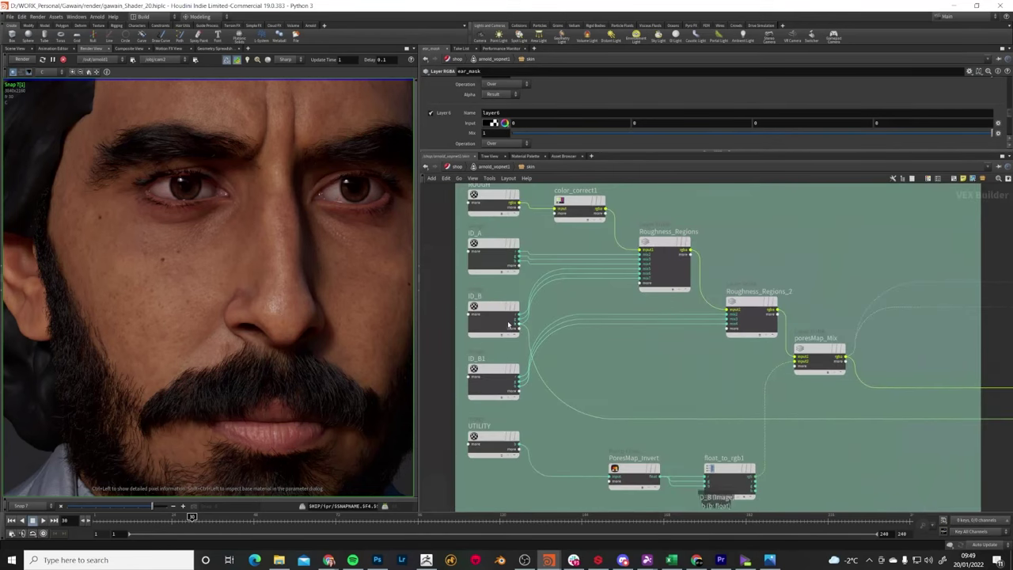
left_click(489, 311)
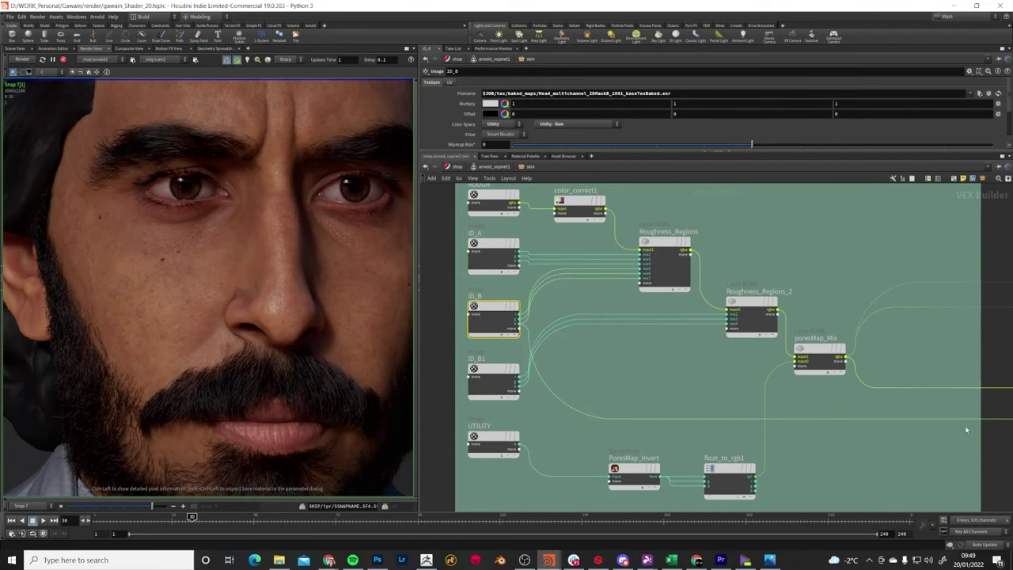
- Recheck ear_mask, then show skin Standard Surface: Randomwalk V2 subsurface 0.02, coat roughness 0.2, IOR 1.4
middle_click_drag(975, 465, 581, 443)
scroll(845, 399, "up", 3)
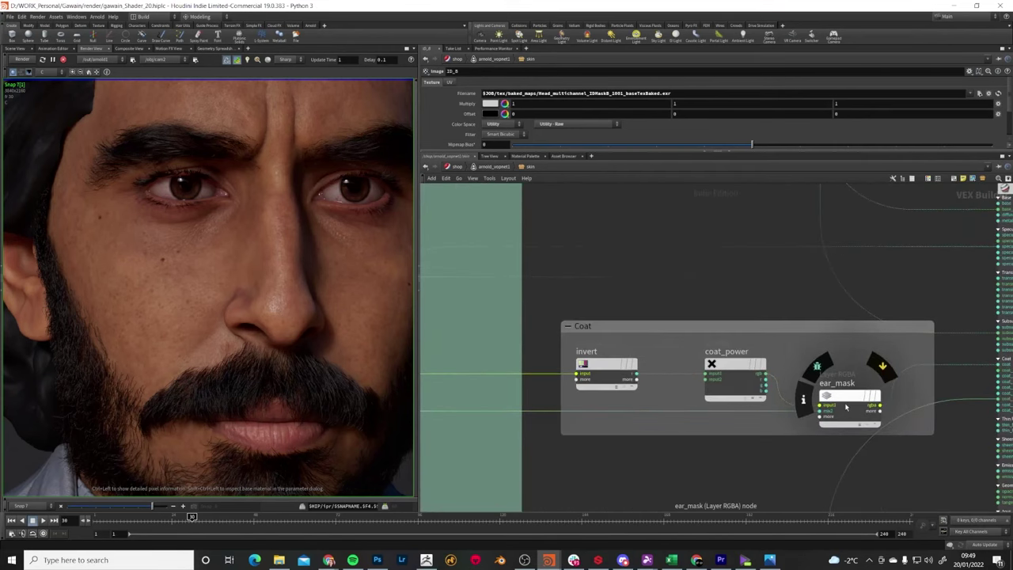
left_click(846, 396)
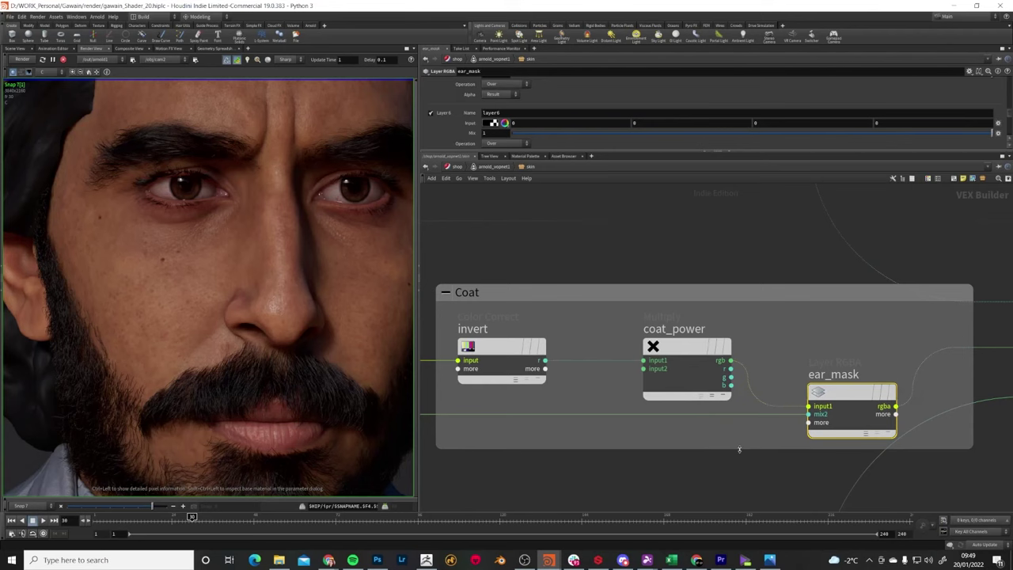
middle_click_drag(857, 466, 663, 478)
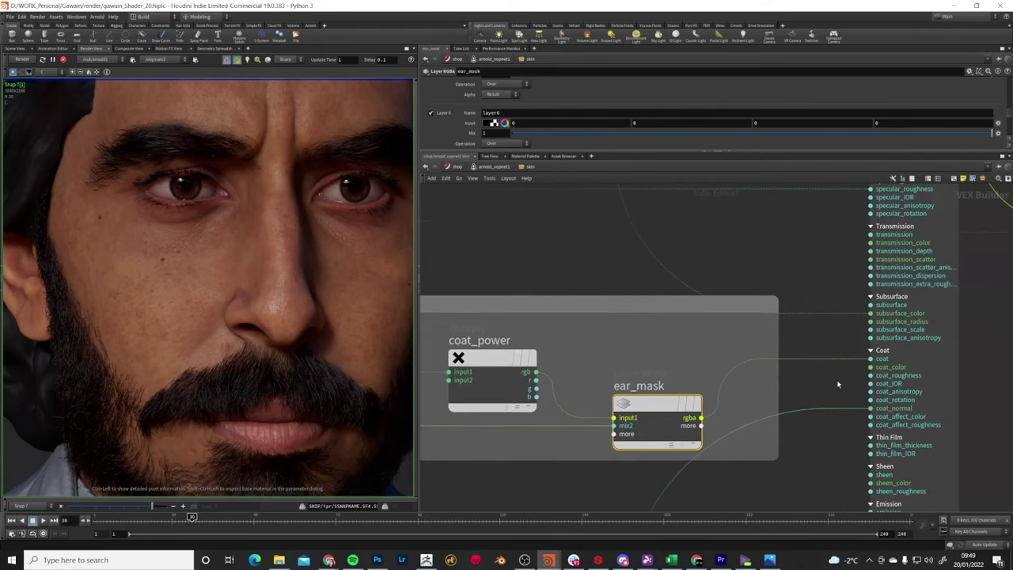
middle_click_drag(828, 383, 729, 497)
left_click(788, 249)
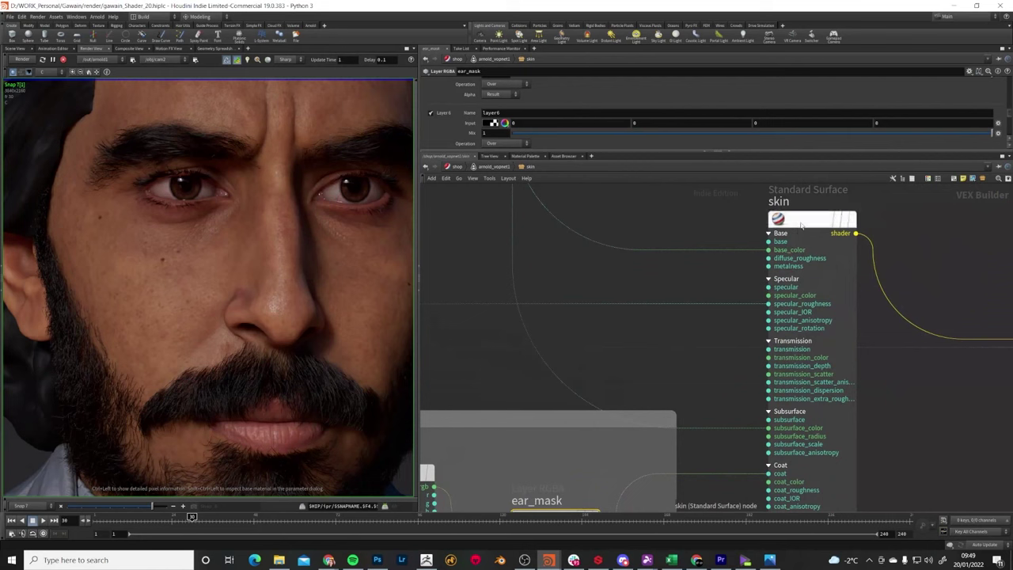
left_click_drag(712, 154, 721, 410)
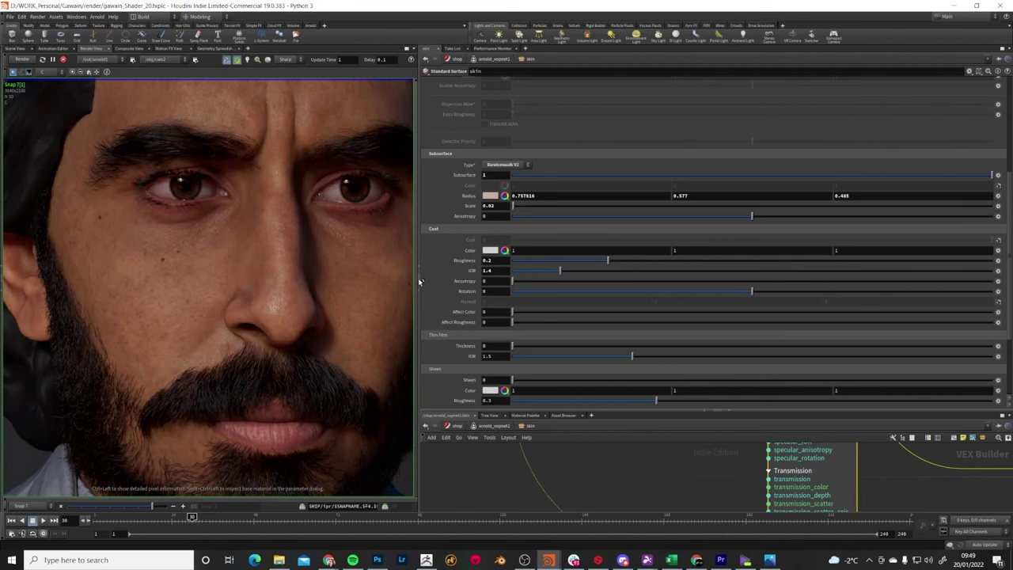
- Widen the face render view and slide the snapshot slider to the live Active Render
left_click_drag(421, 283, 637, 282)
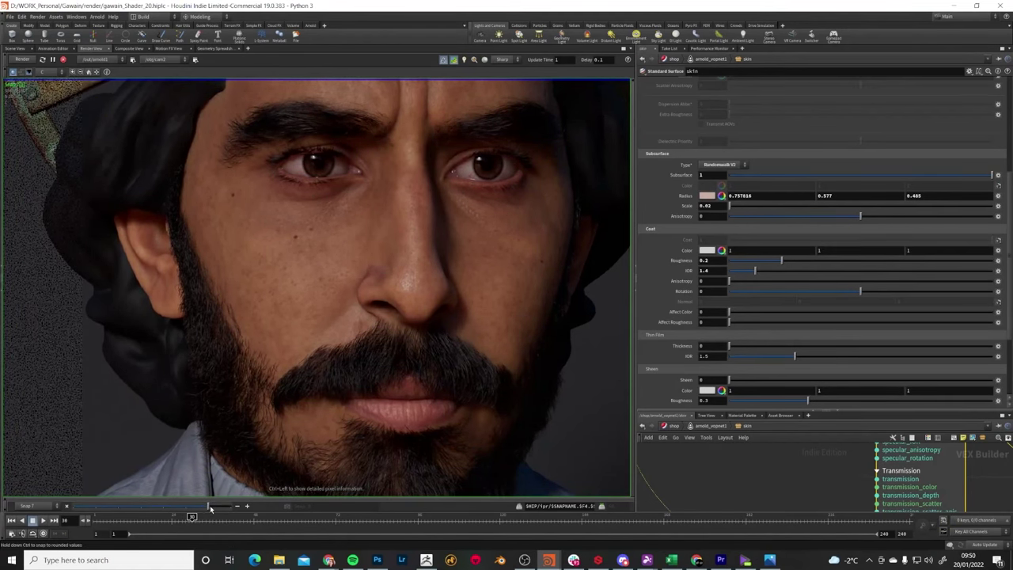
left_click_drag(209, 509, 233, 509)
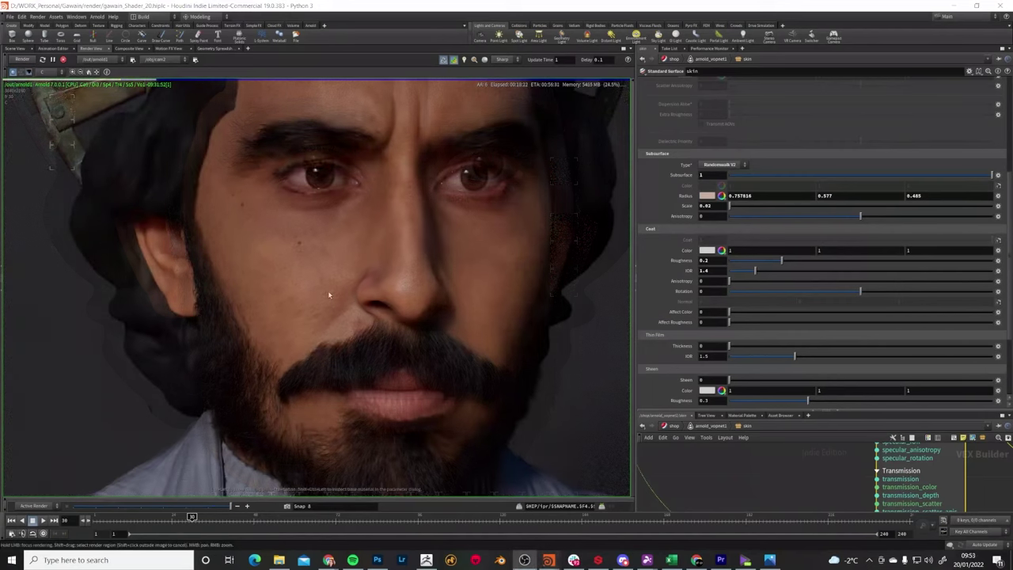
- Zoom the Arnold render into the cheek and nose, then nudge the viewer slider
scroll(328, 290, "up", 10)
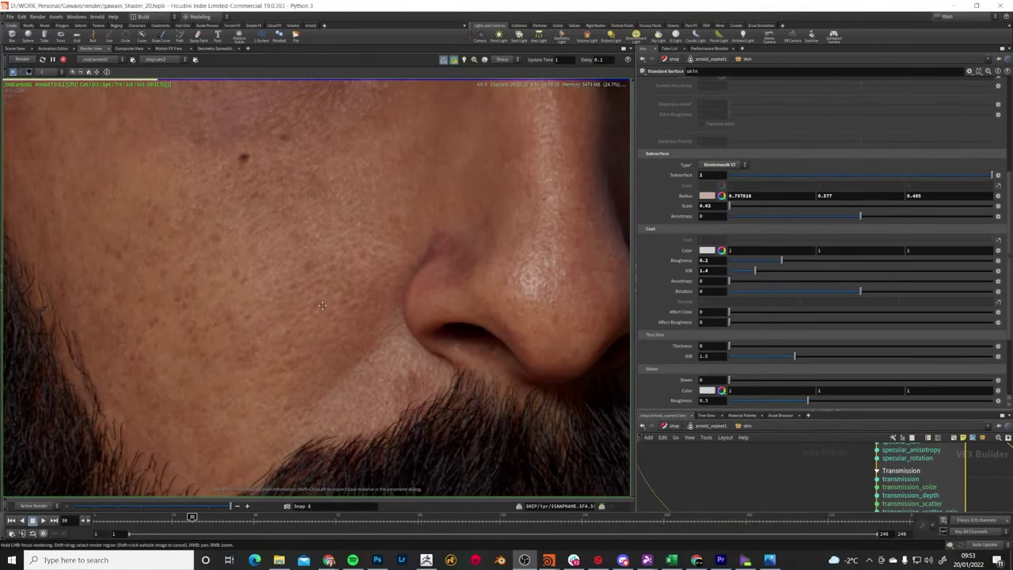
scroll(333, 295, "up", 2)
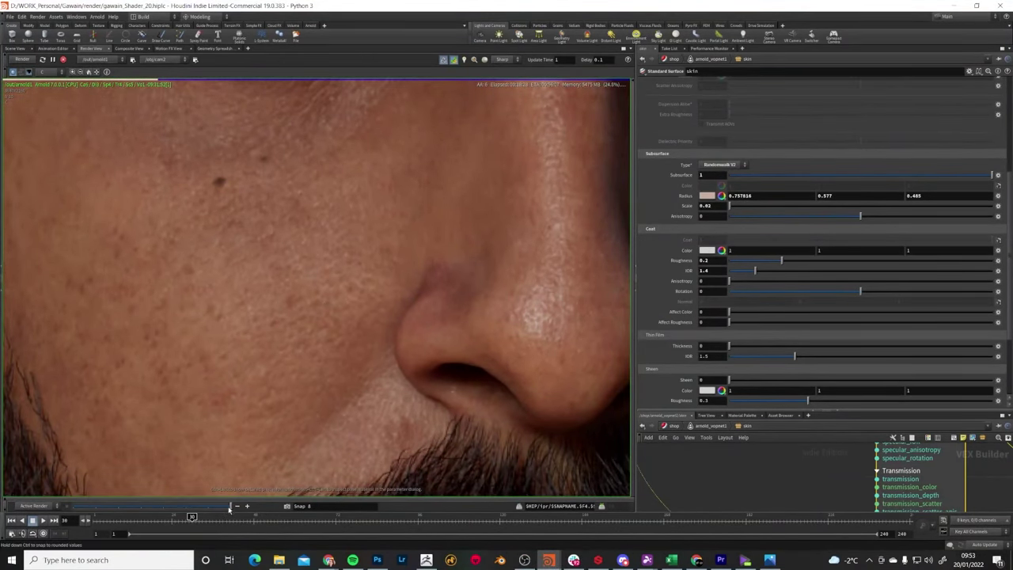
mouse_move(232, 507)
left_mouse_down()
mouse_move(210, 508)
mouse_move(231, 509)
left_mouse_up()
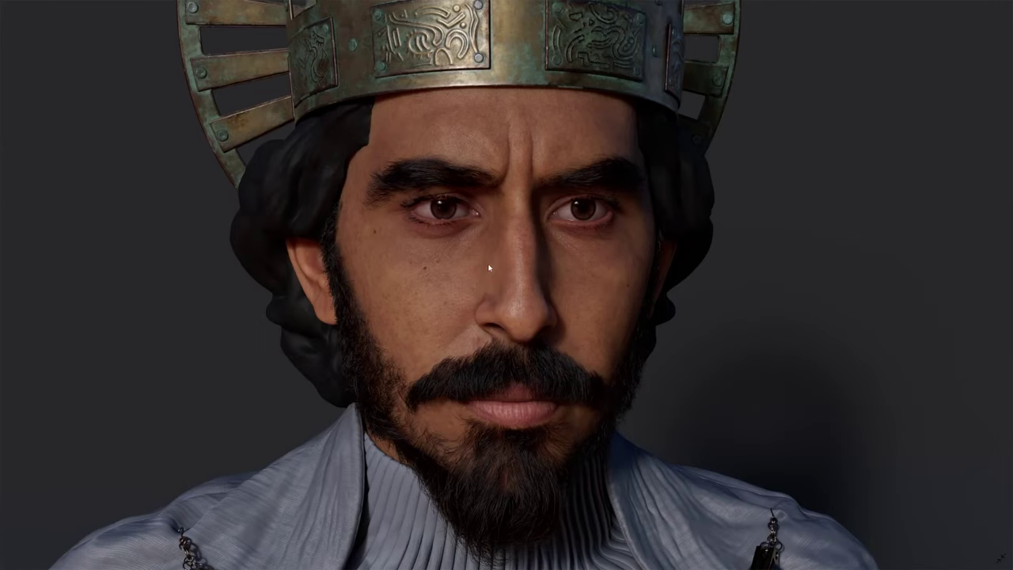
scroll(489, 268, "up", 5)
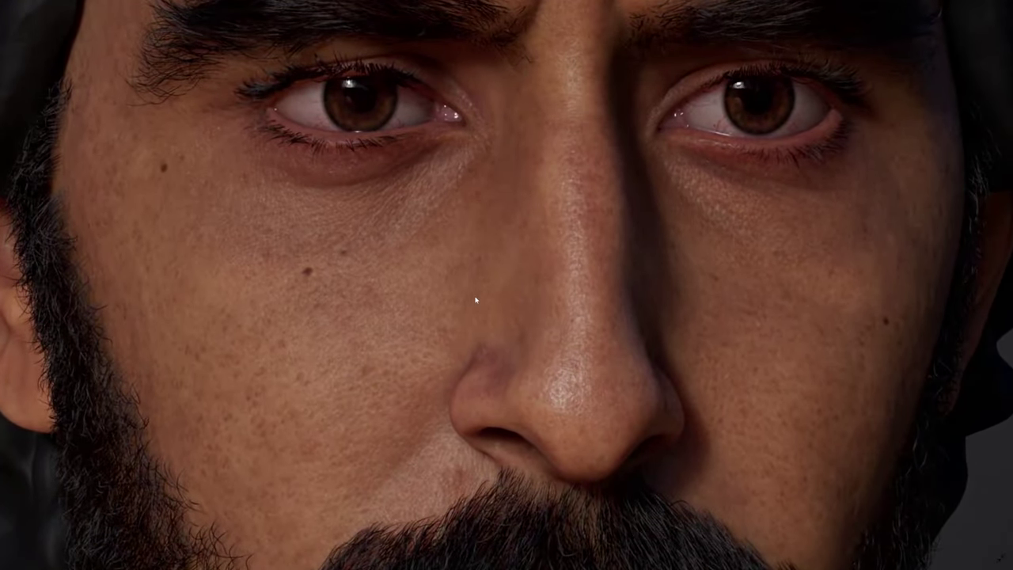
scroll(475, 300, "up", 5)
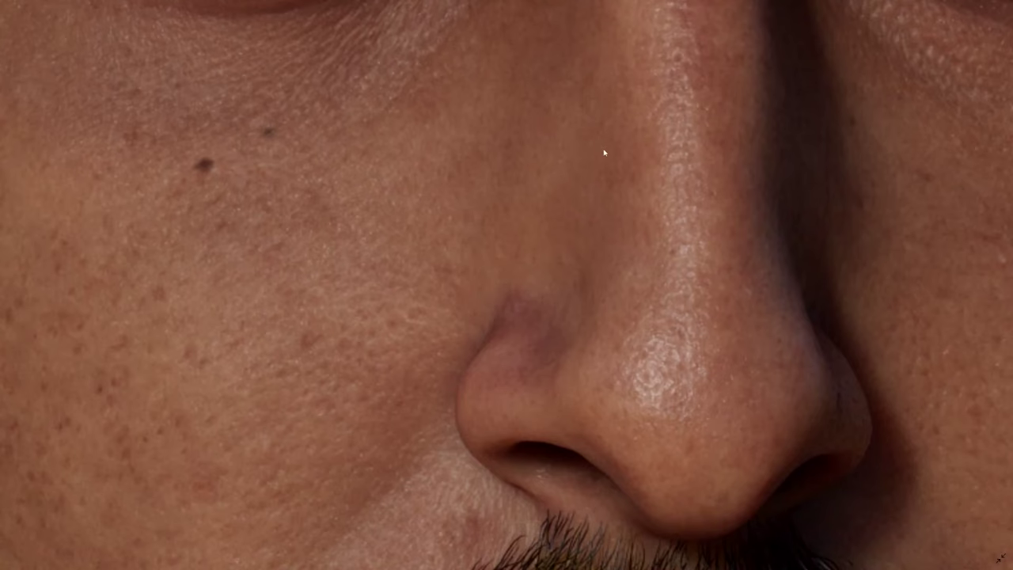
left_click_drag(606, 153, 372, 198)
left_click_drag(529, 302, 369, 235)
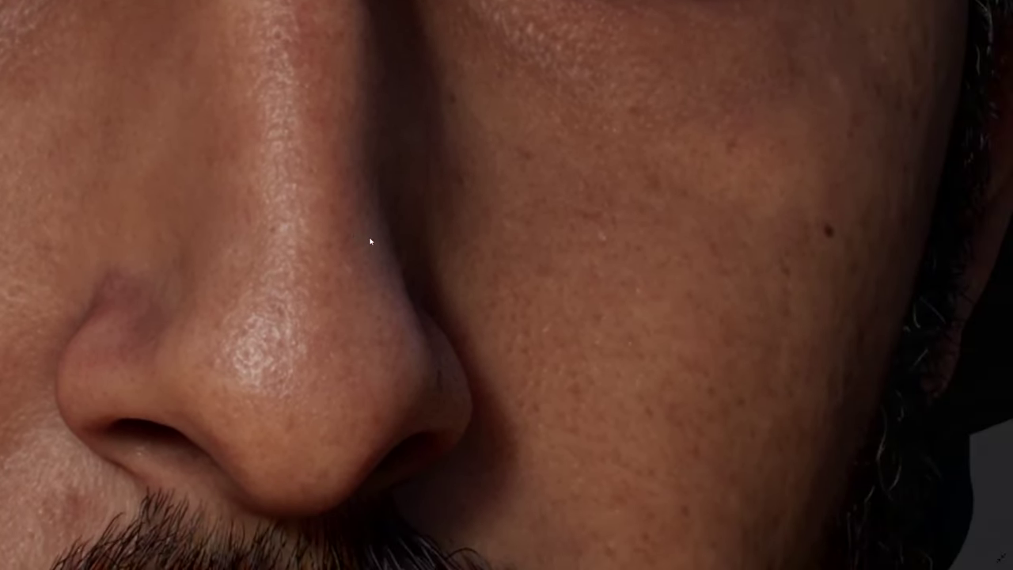
left_click_drag(309, 187, 324, 215)
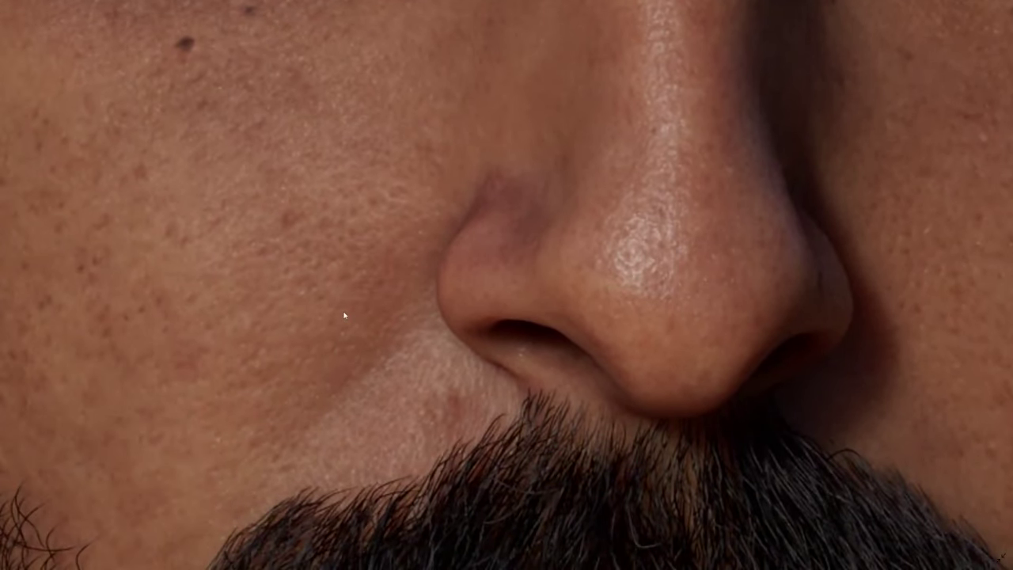
left_click_drag(345, 316, 477, 296)
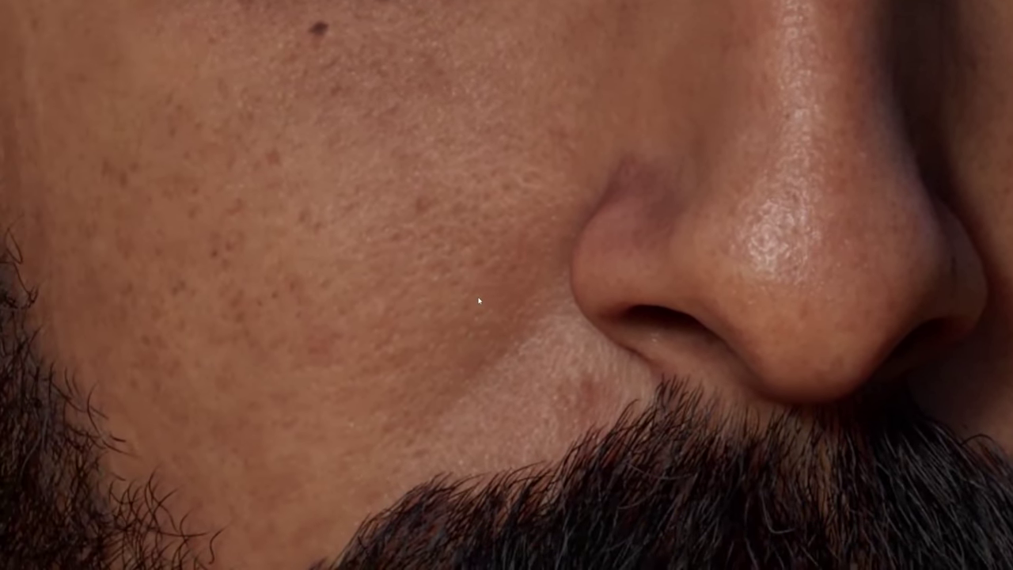
left_click_drag(556, 210, 299, 341)
left_click_drag(554, 168, 528, 268)
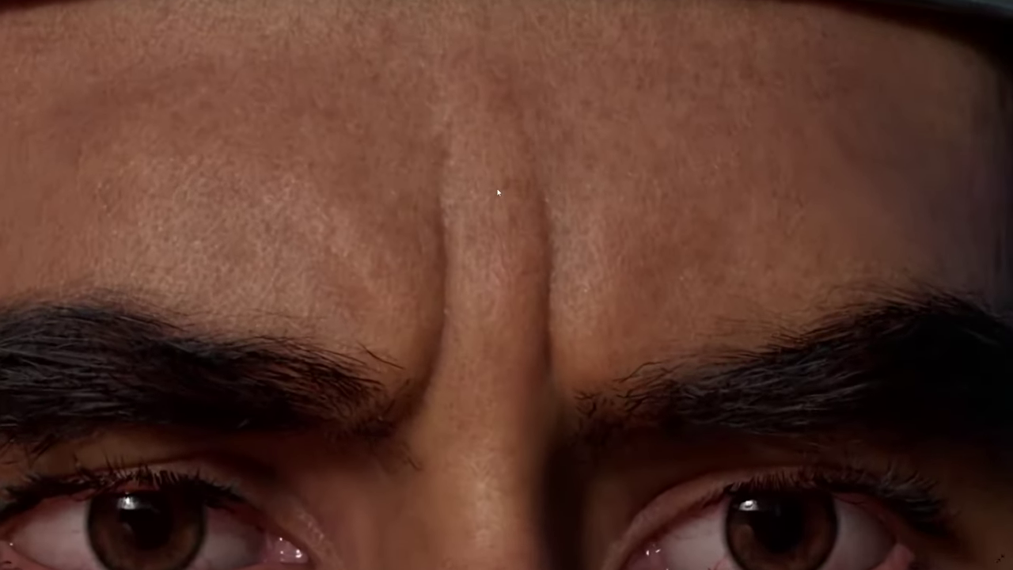
left_click_drag(499, 192, 748, 291)
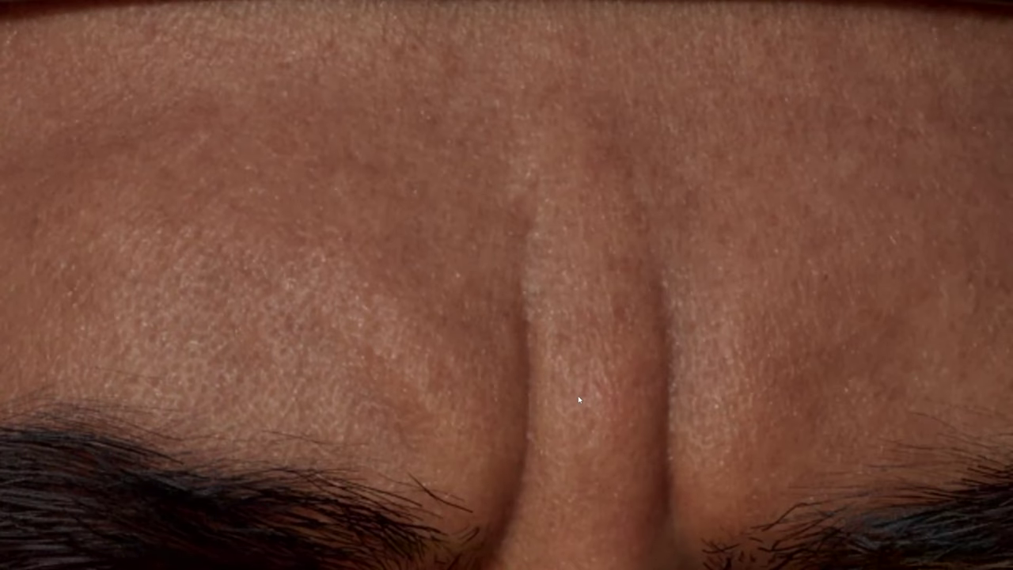